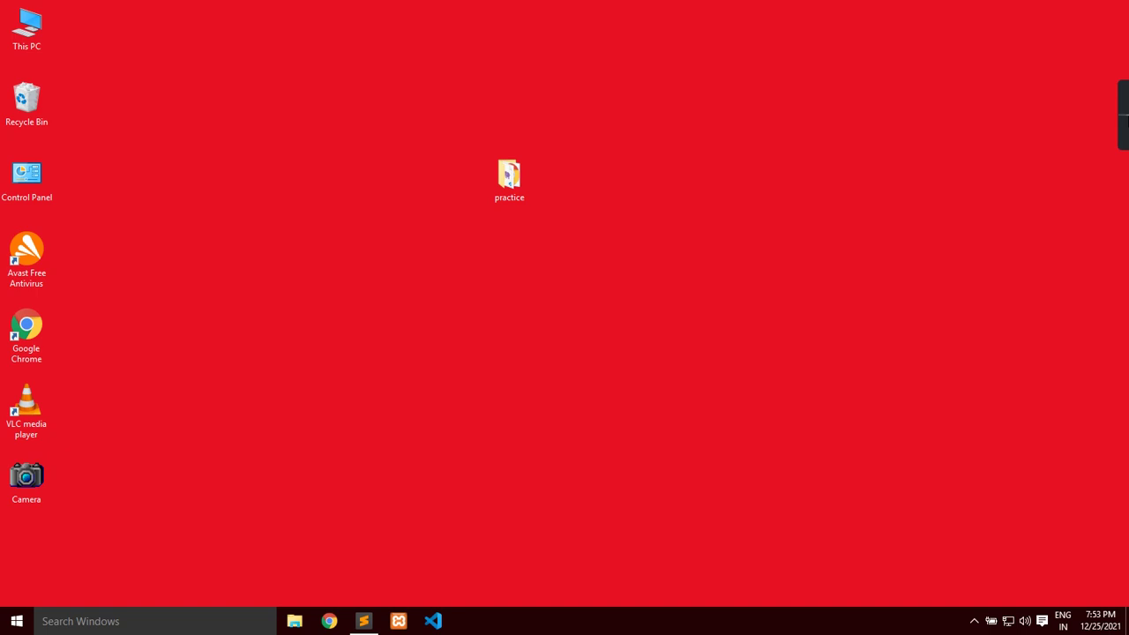
Step: Open Google Chrome with the newindiavoice profile and maximize the browser window
left_click(324, 621)
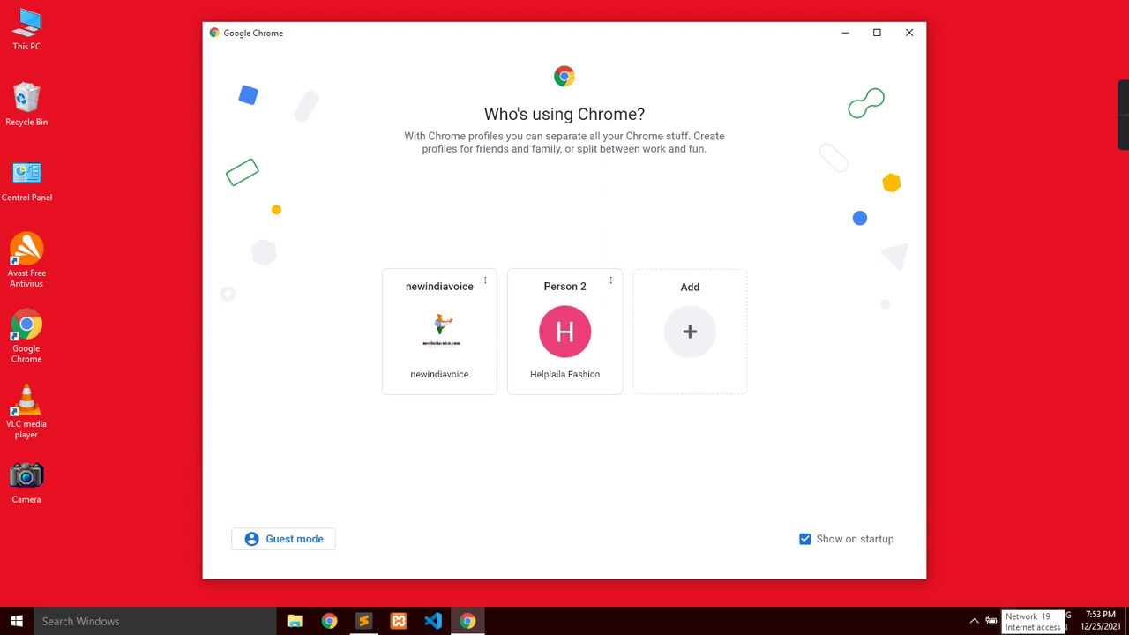
left_click(875, 34)
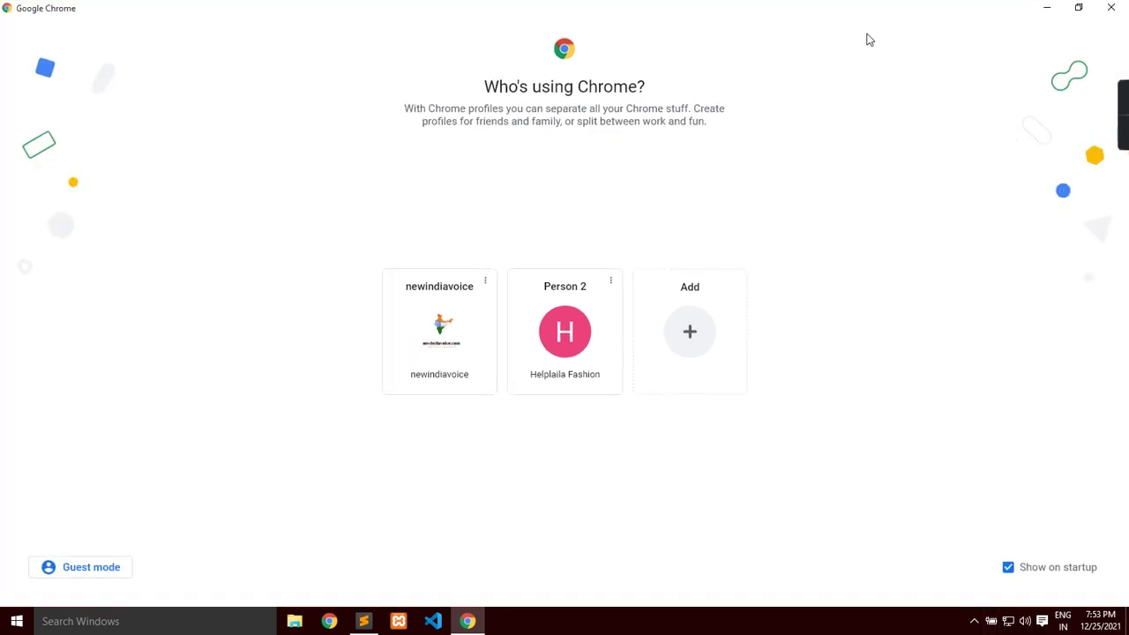
left_click(490, 317)
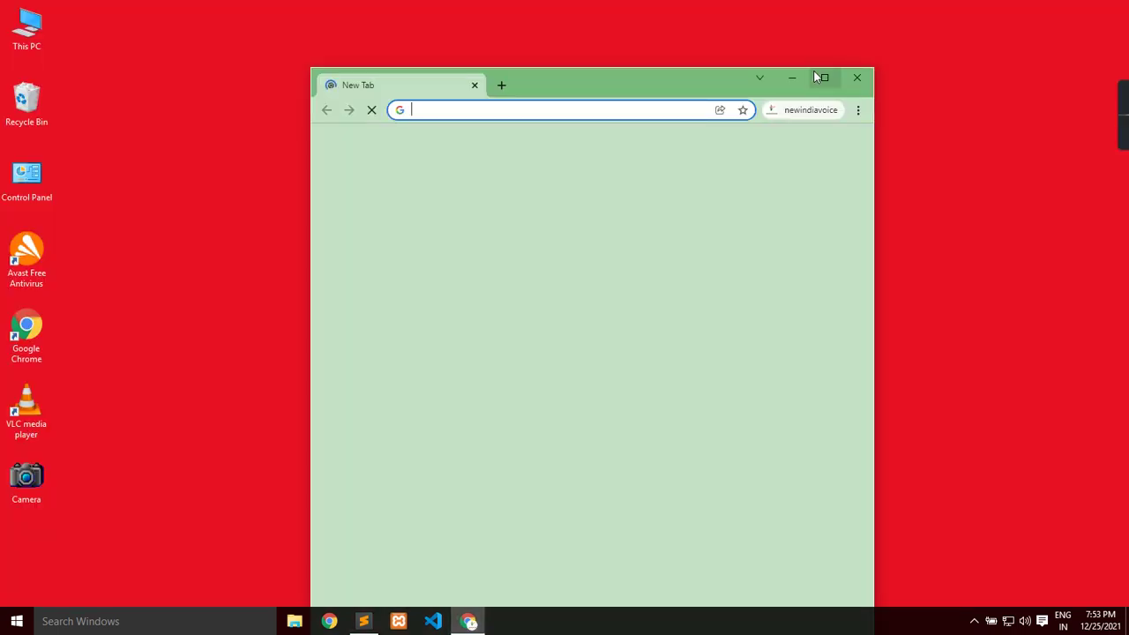
left_click(816, 78)
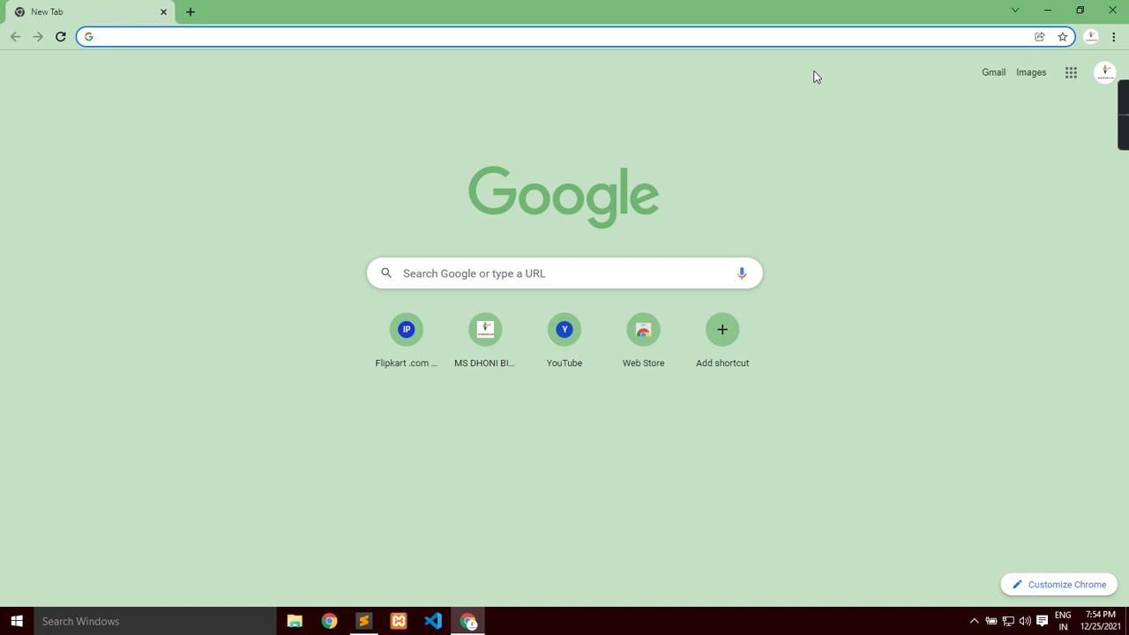
Step: Search Google for YouTube and open the YouTube site from the results
left_click(582, 274)
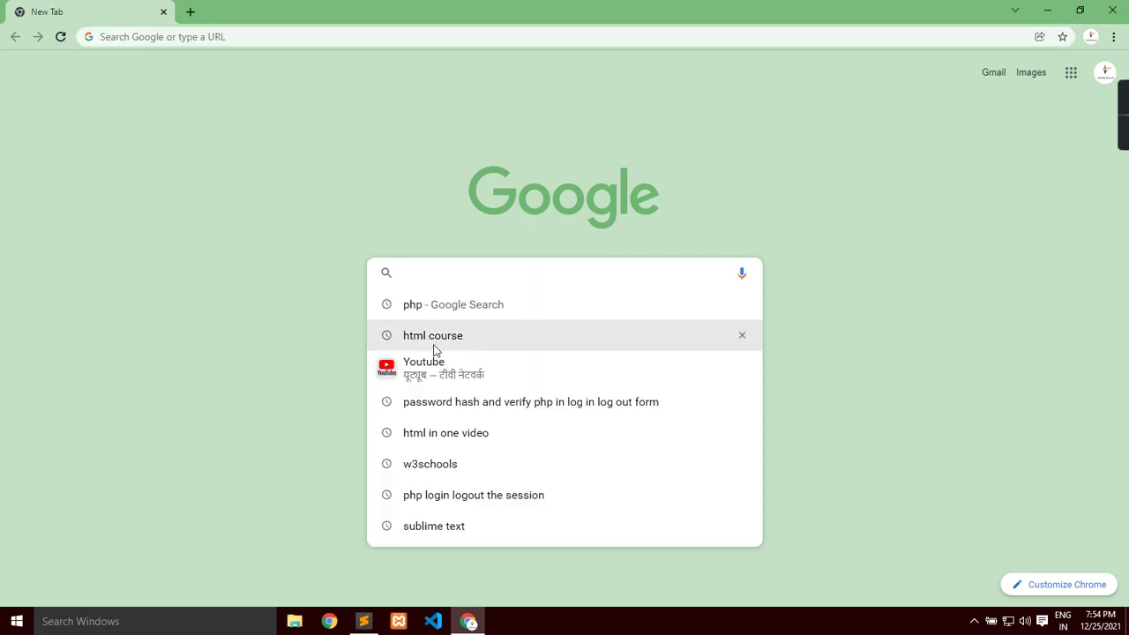
left_click(418, 368)
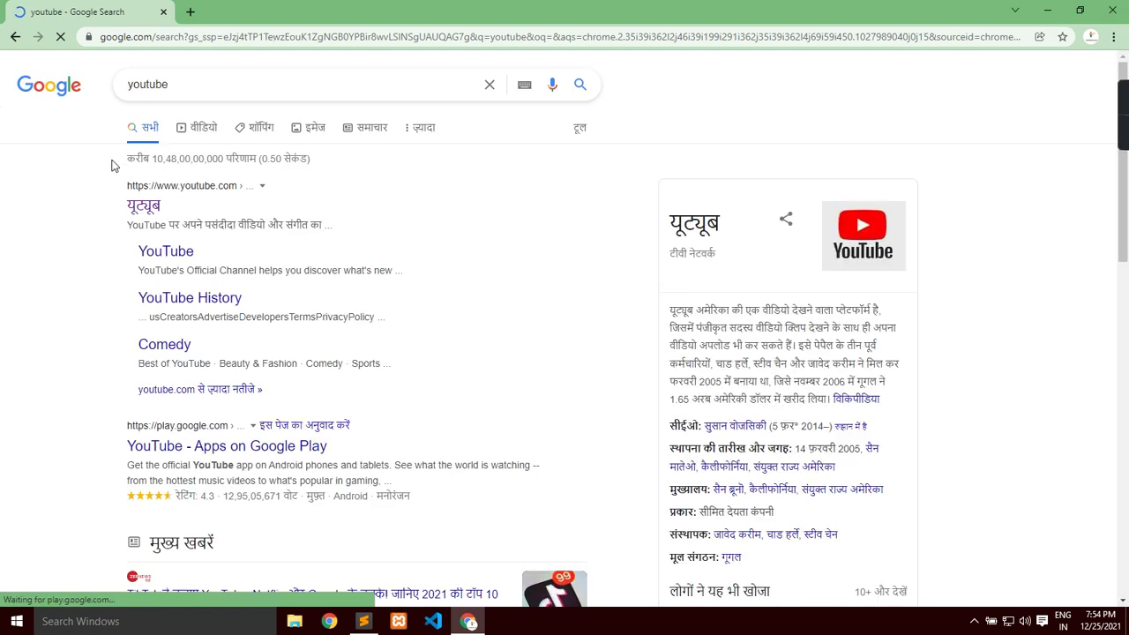
left_click(138, 211)
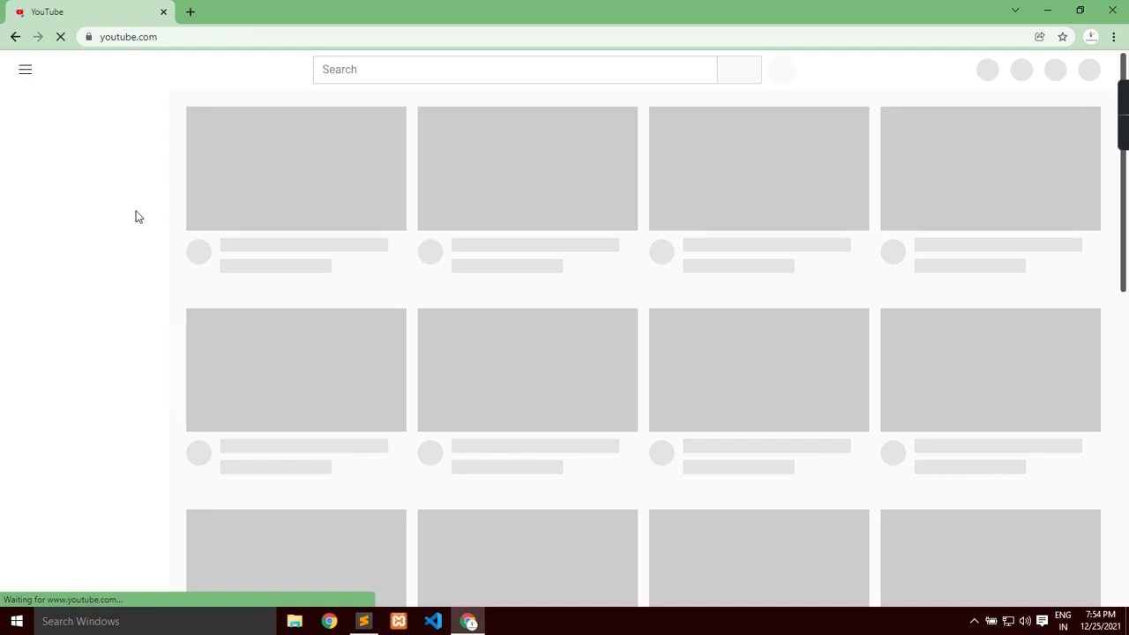
Step: Search YouTube for "newindiavoice.com" and retry loading the results page
left_click(358, 64)
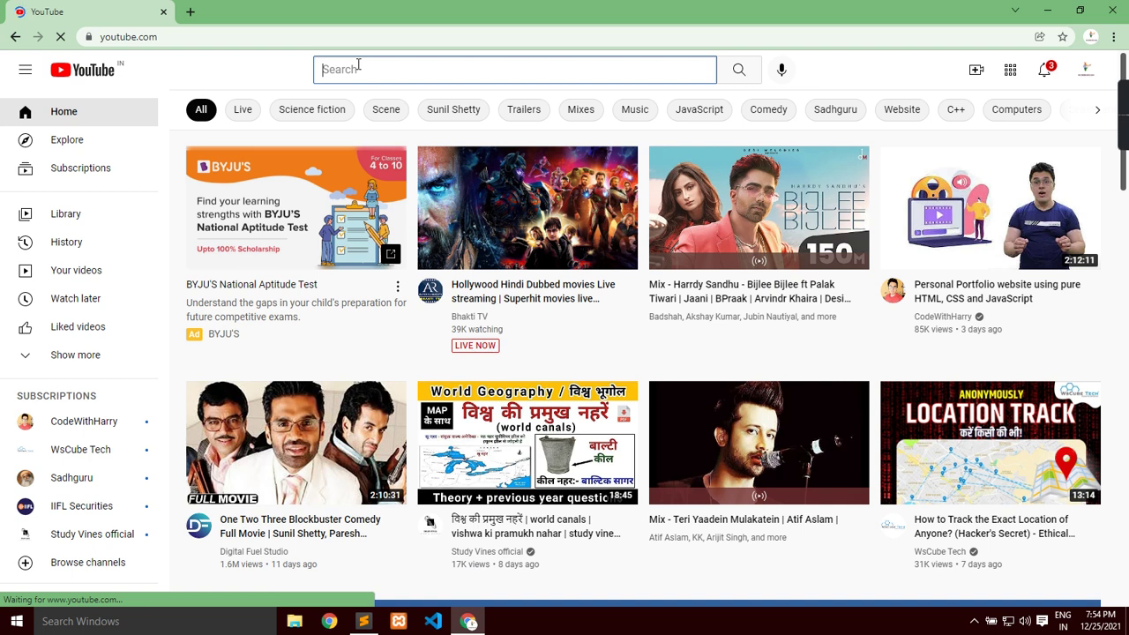
type("newi")
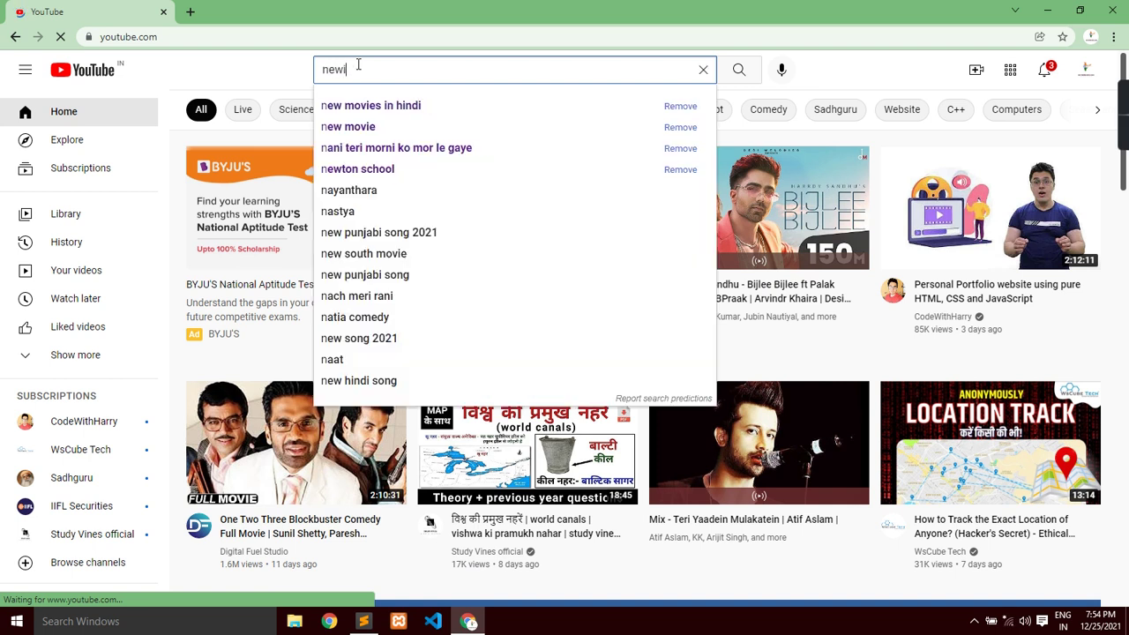
type("ndiavoix")
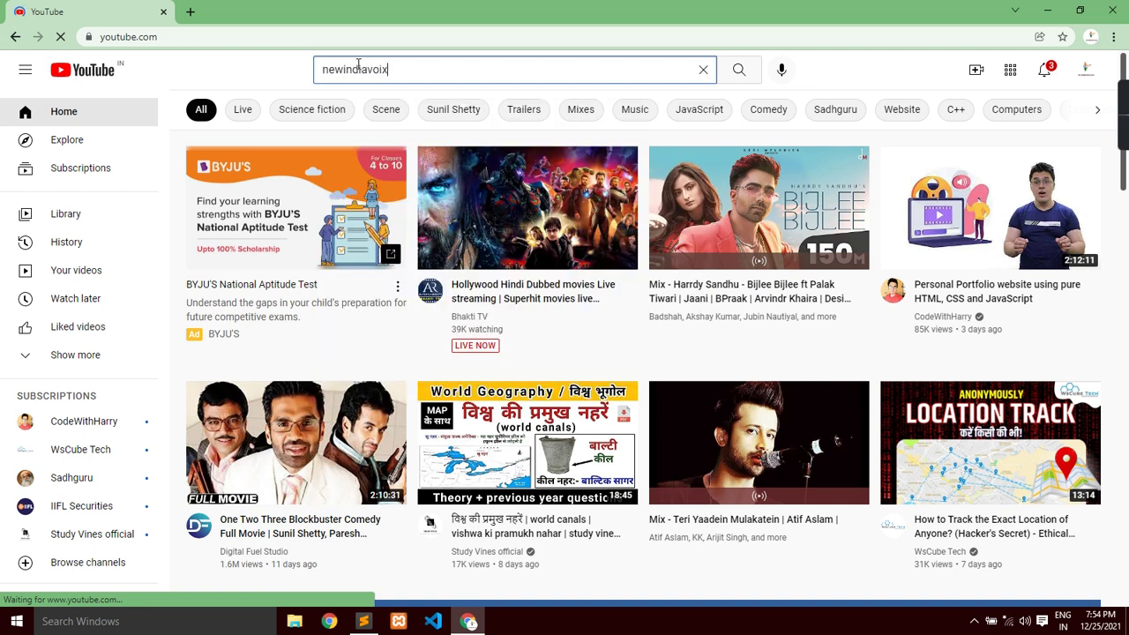
key("BackSpace")
type("ce.com")
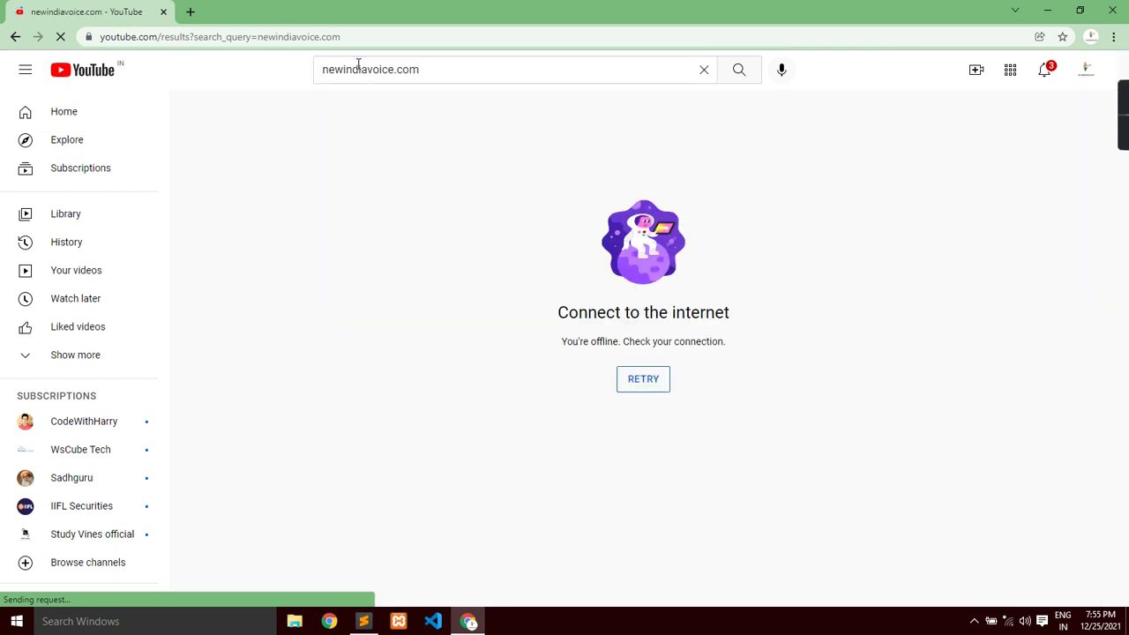
left_click(655, 384)
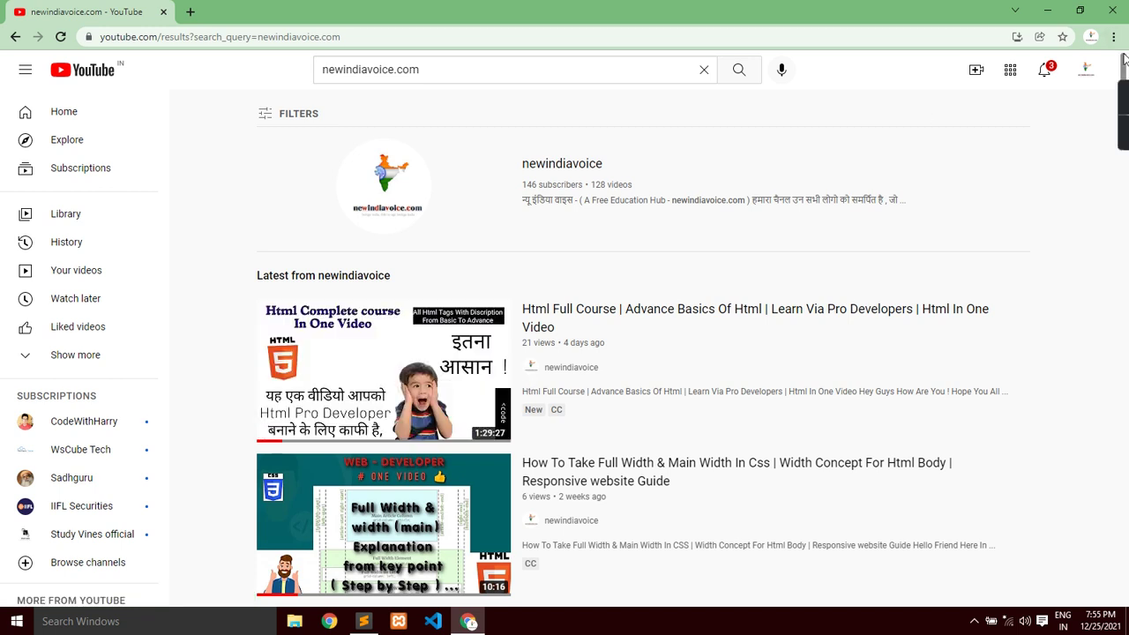
Step: Look through the newindiavoice channel and its videos in the search results, and open the YouTube notifications
scroll(1124, 88, "down", 1)
scroll(1124, 88, "down", 3)
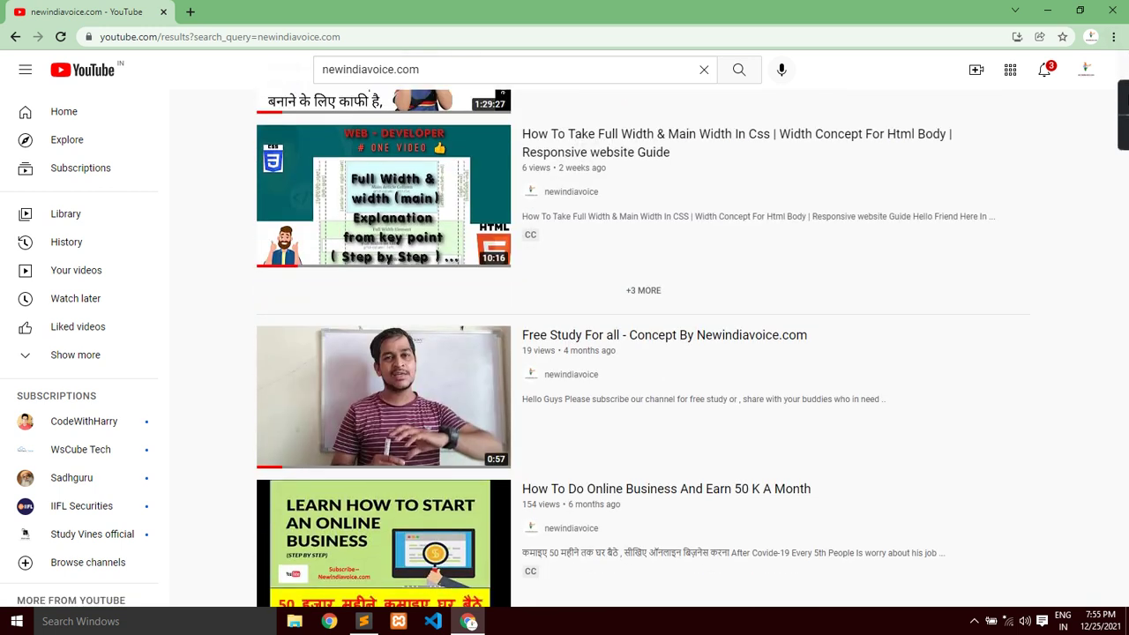
scroll(1124, 88, "down", 2)
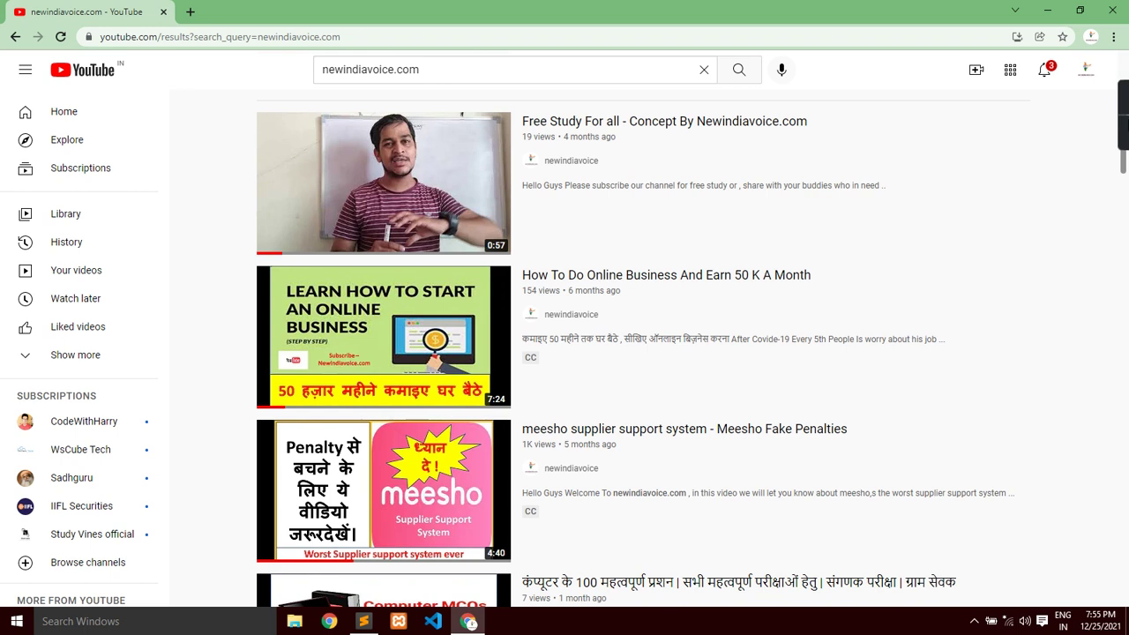
left_click_drag(1124, 132, 1124, 227)
left_click_drag(1124, 5, 1123, 7)
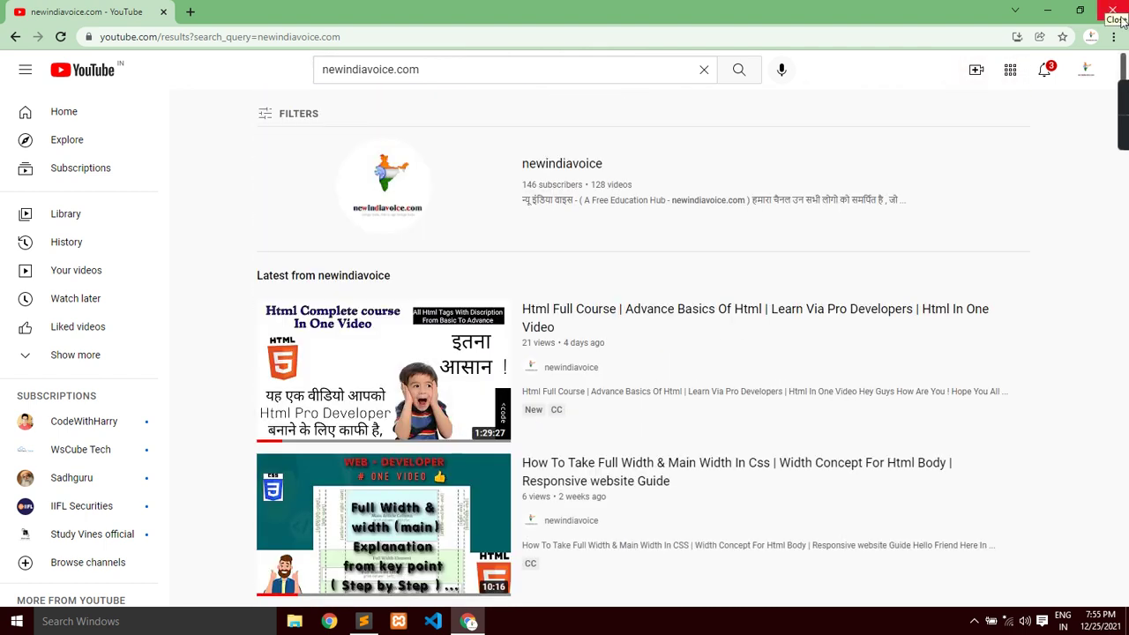
left_click(1046, 76)
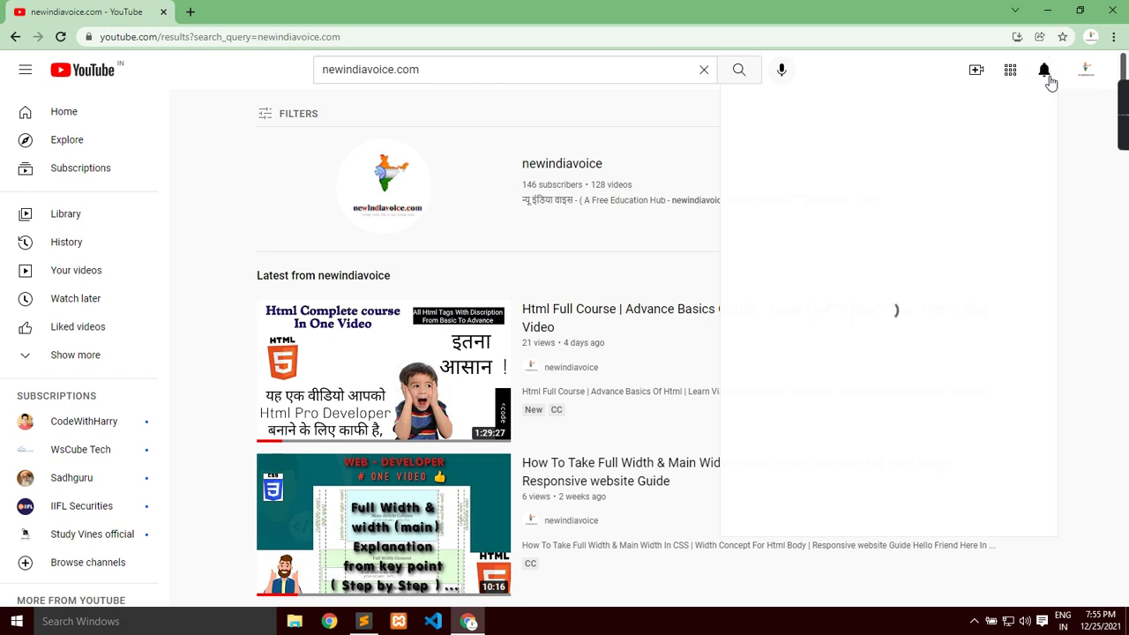
Step: Search Google for "sublime" in a new tab, open the Sublime Text website and start downloading the Windows installer
left_click(188, 10)
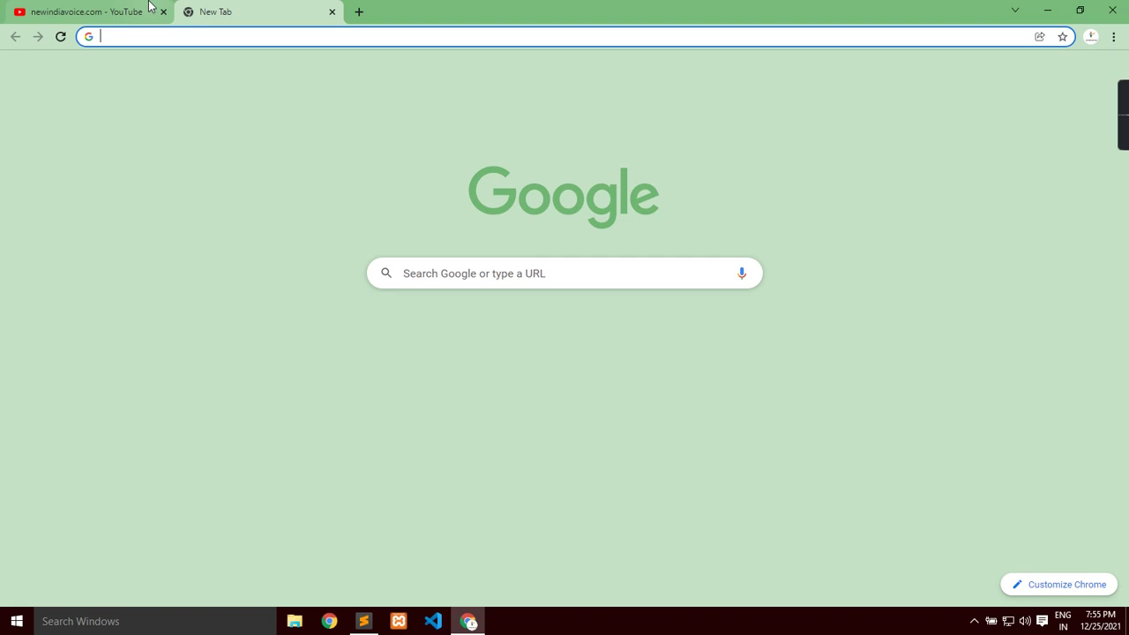
left_click(522, 275)
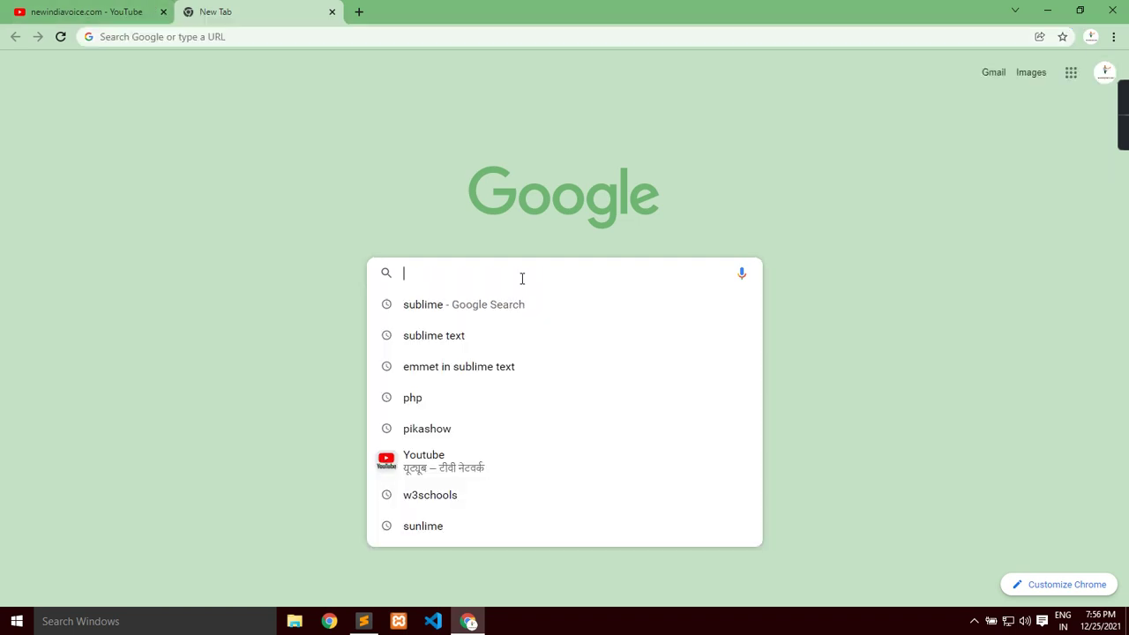
left_click(446, 305)
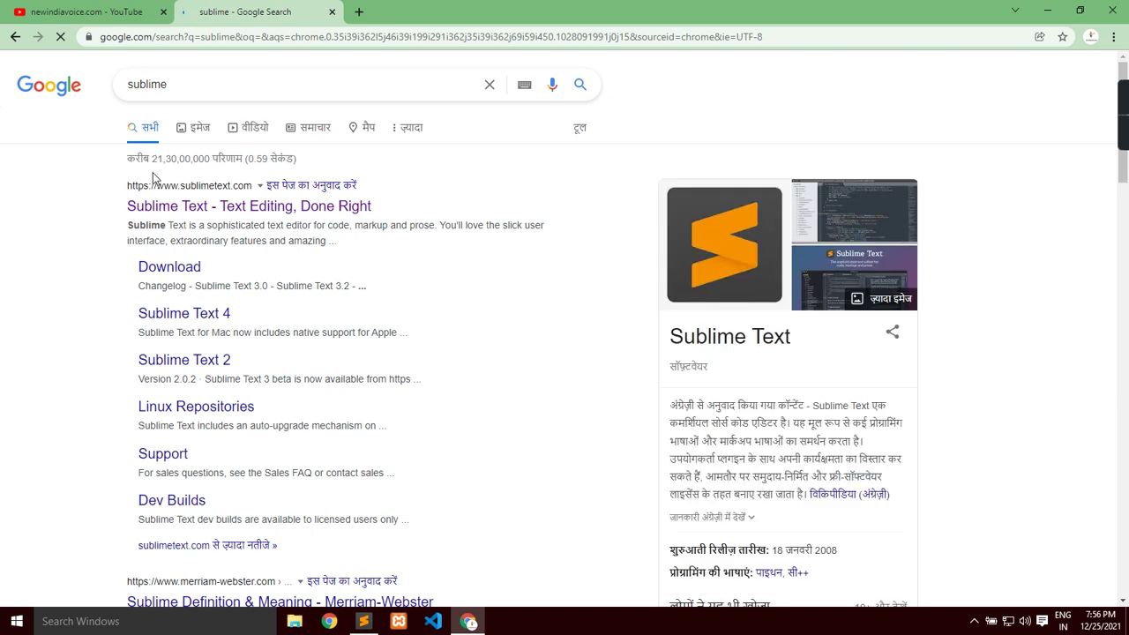
left_click(163, 208)
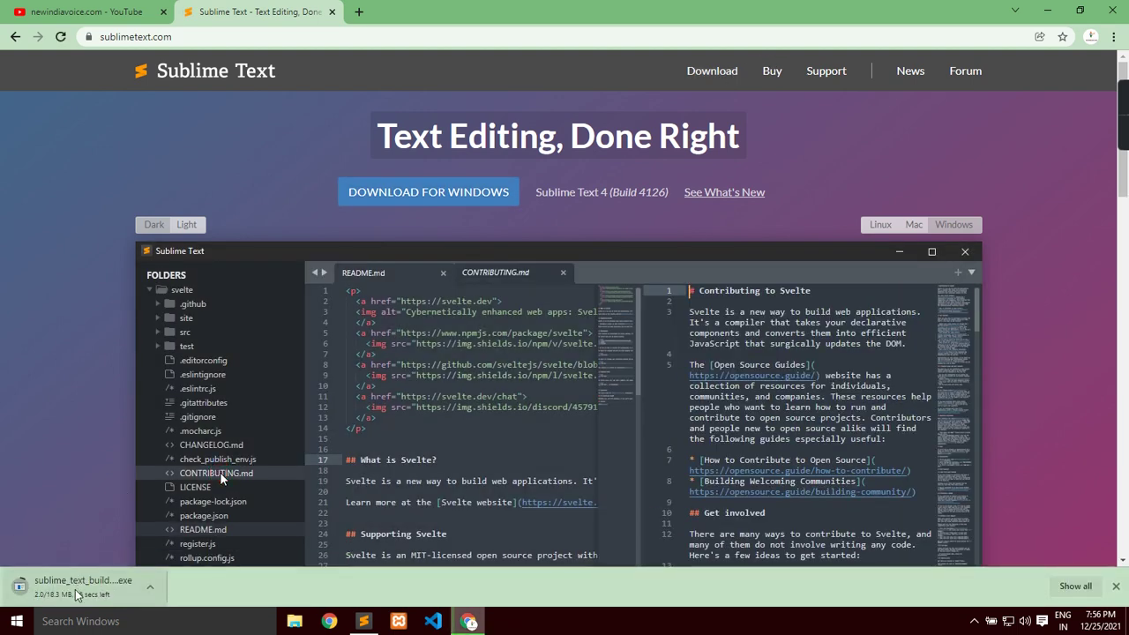
Step: Show the downloading installer in its folder and try to rename and delete the unconfirmed .crdownload file
right_click(77, 595)
left_click(111, 555)
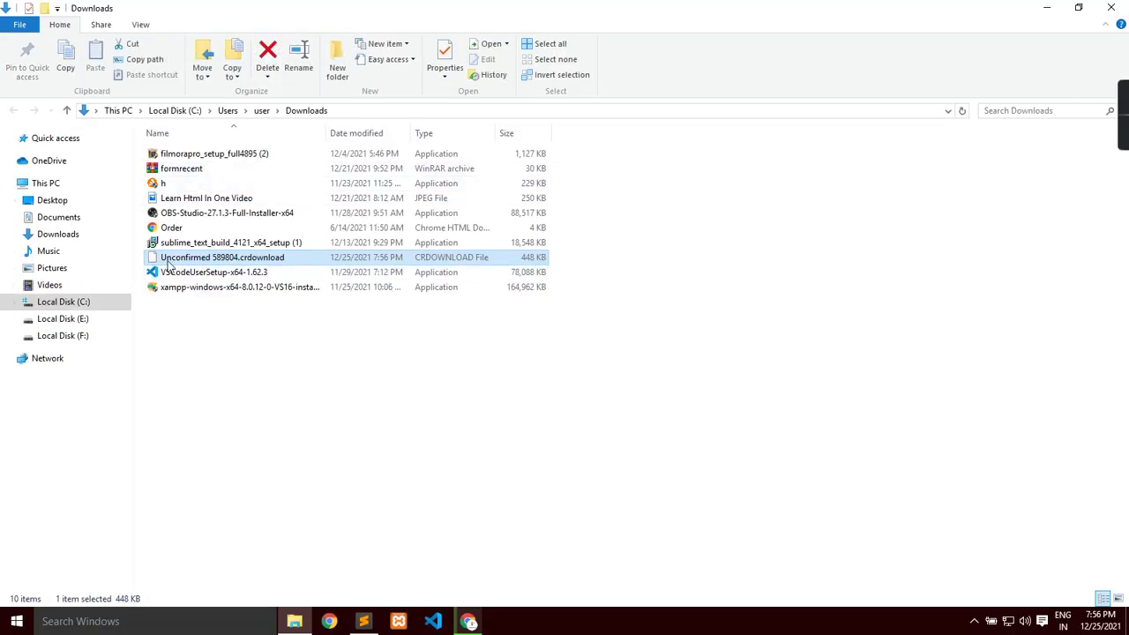
left_click(168, 262)
key("F2")
key("BackSpace")
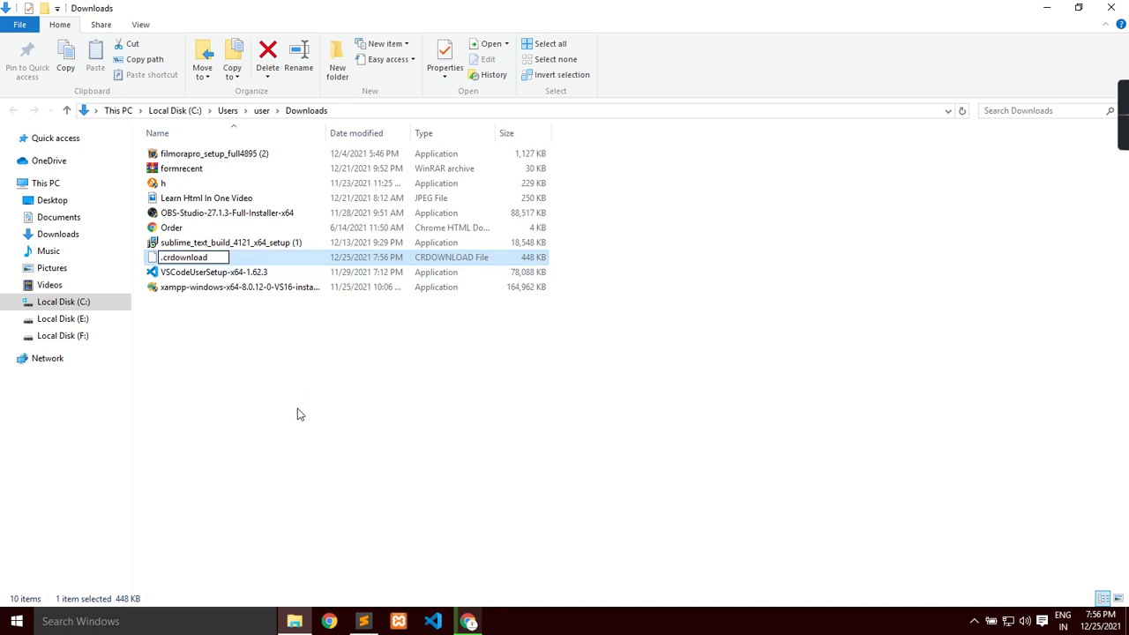
key("Return")
left_click(654, 310)
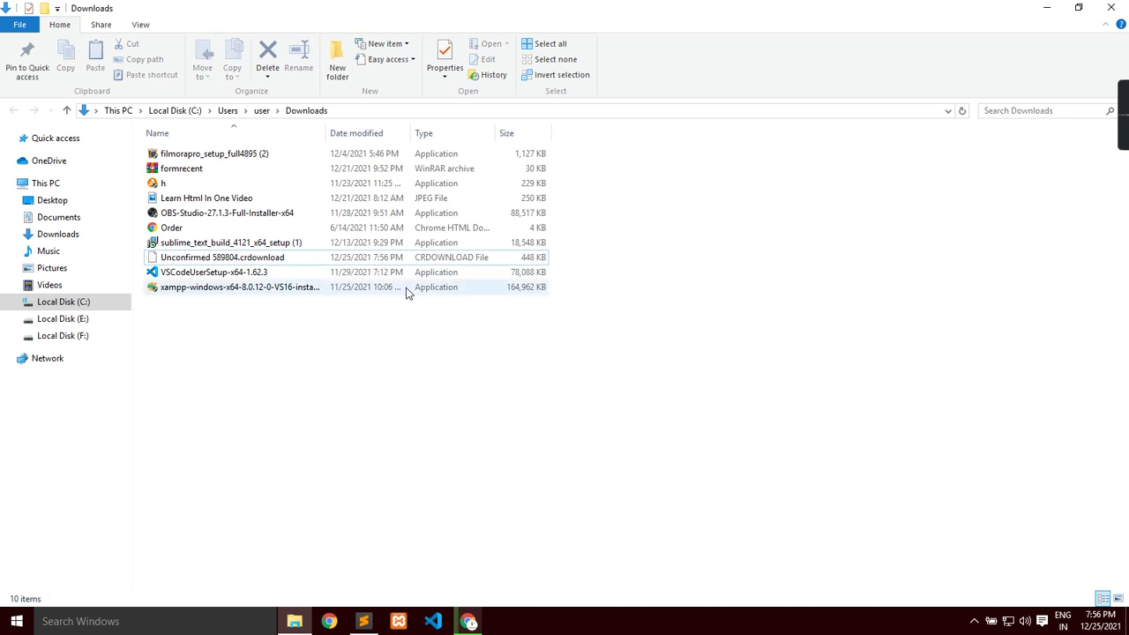
left_click(428, 257)
key("Delete")
key("Escape")
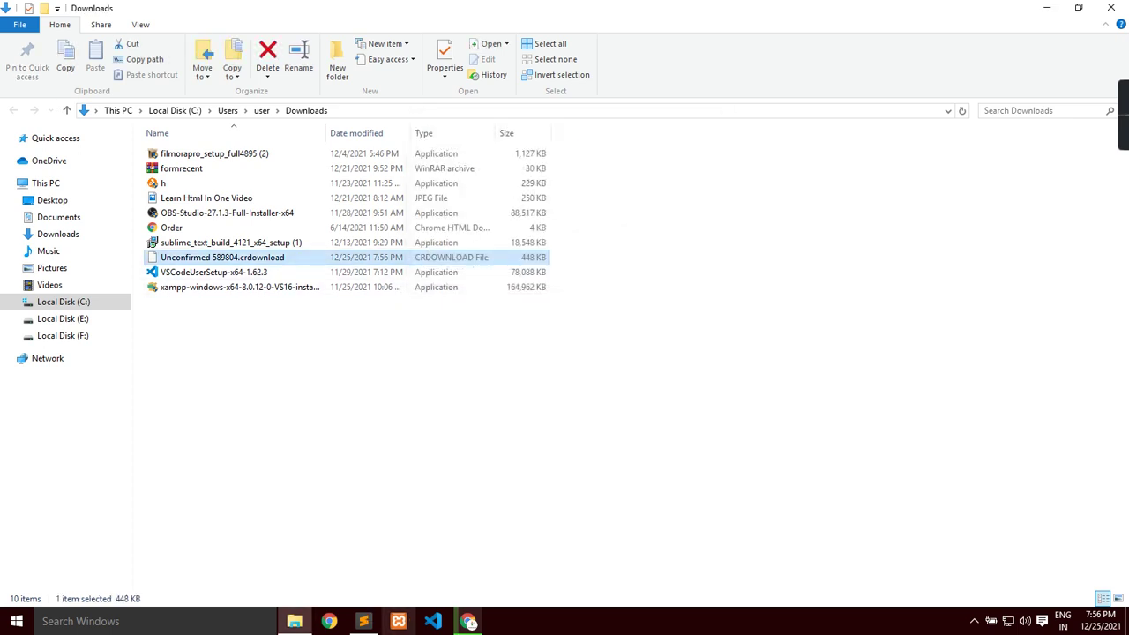
Step: Return to Chrome, open its downloads list and cancel the running sublime_text_build_4126_x64_setup.exe download
left_click(469, 621)
left_click(1112, 36)
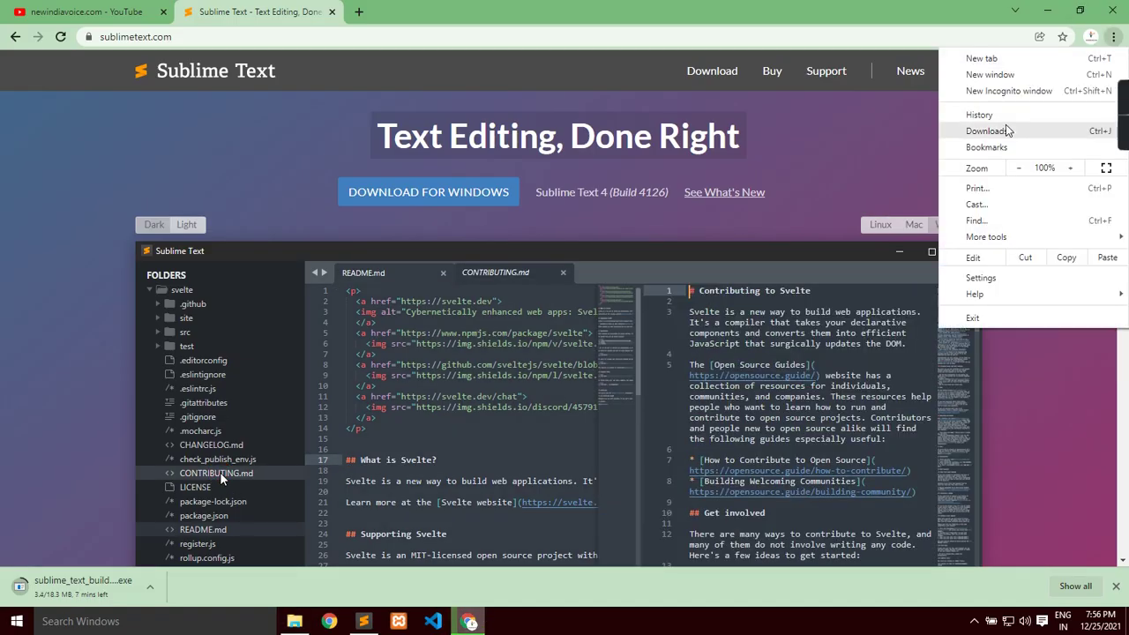
left_click(1008, 131)
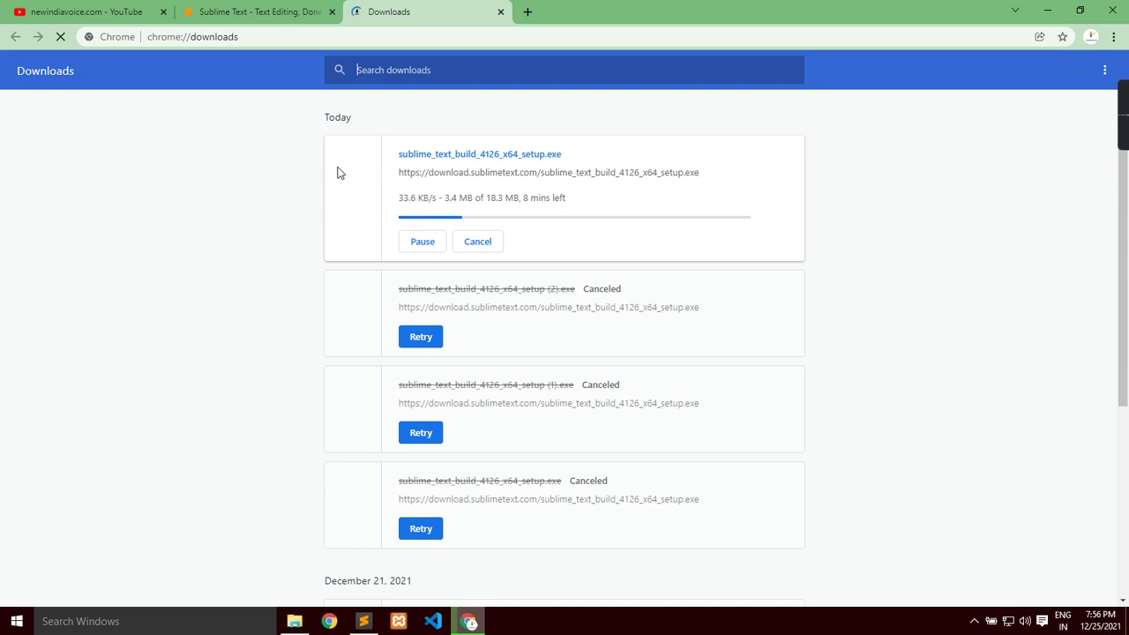
left_click(456, 243)
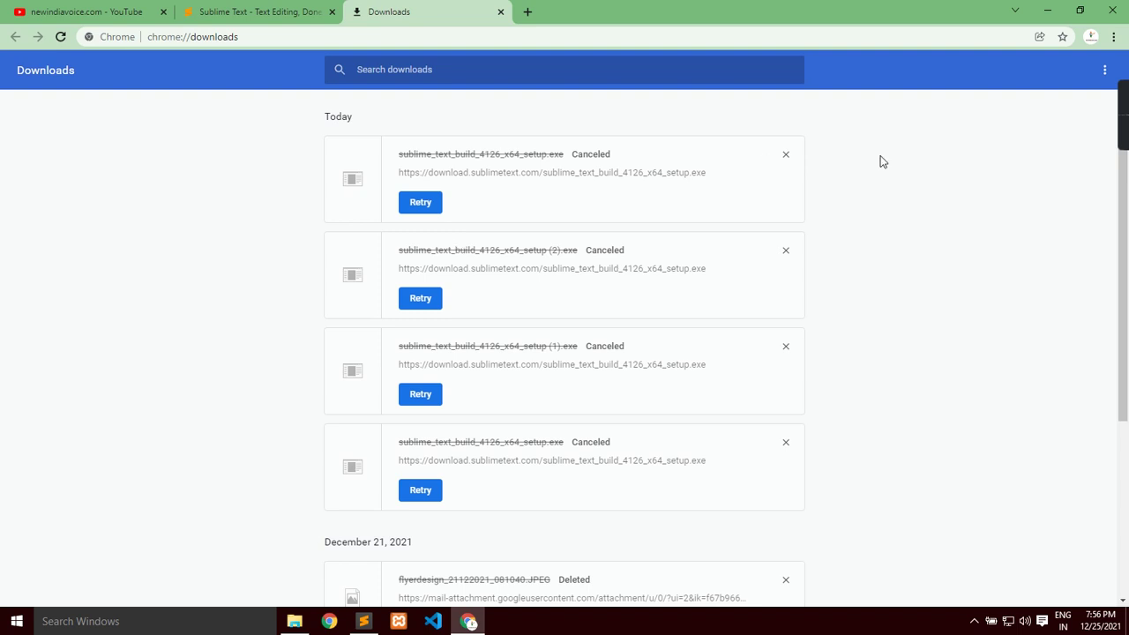
Step: Remove all four canceled Sublime Text build 4126 setup entries from the downloads list
left_click(786, 154)
left_click(786, 250)
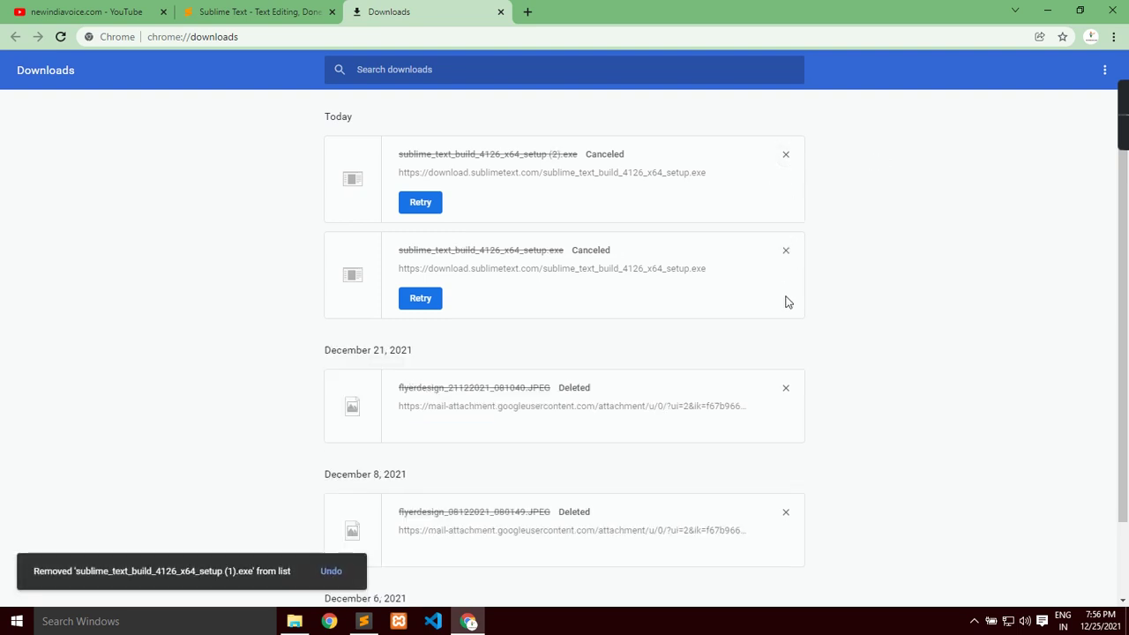
left_click(787, 253)
left_click(786, 155)
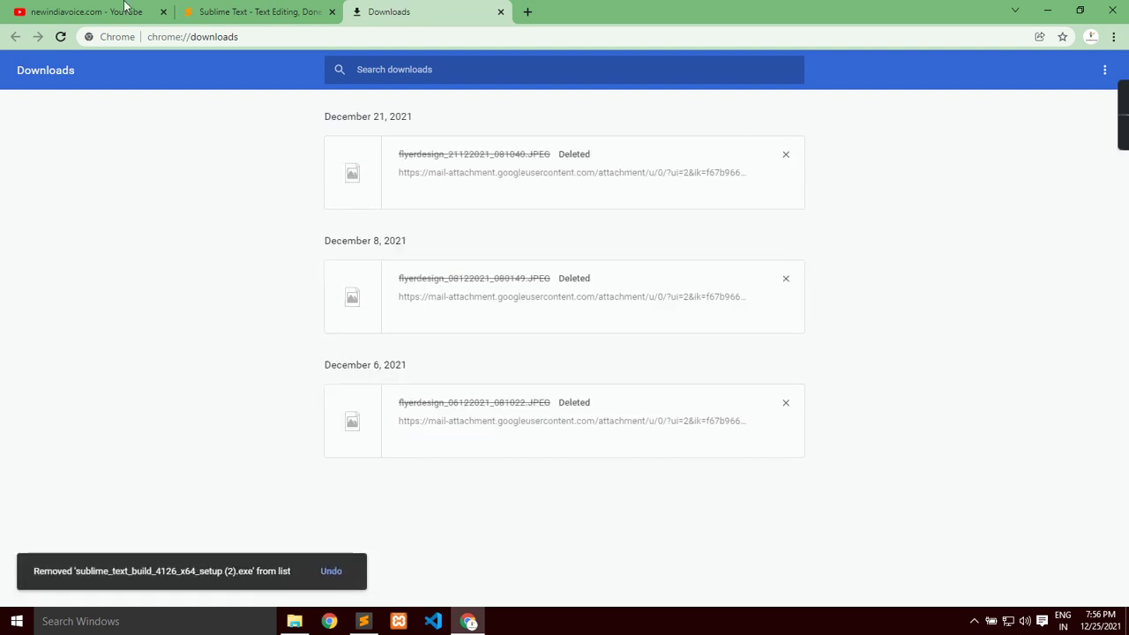
Step: Leave the downloads list and close the Chrome and File Explorer windows to return to the desktop
left_click(281, 10)
left_click(528, 12)
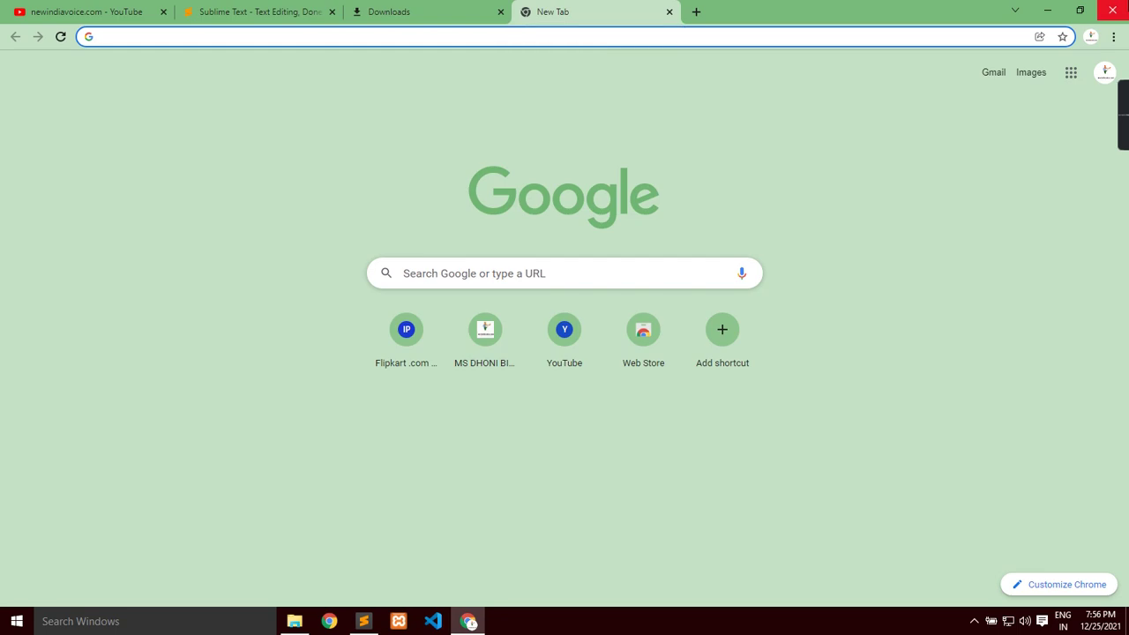
left_click(1047, 11)
left_click(1111, 9)
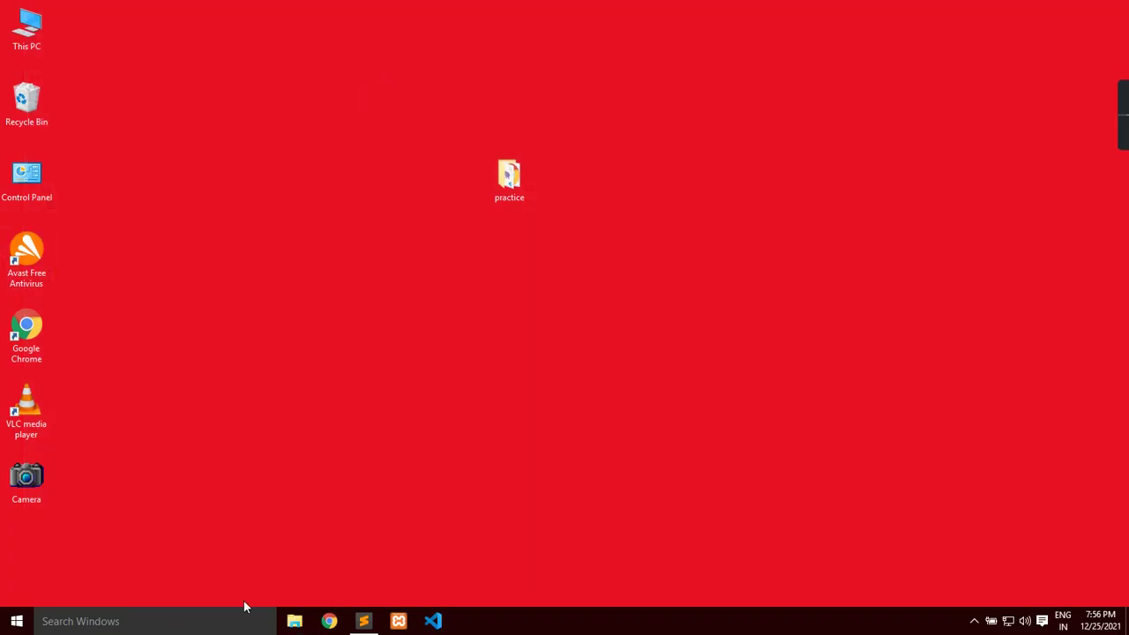
Step: Locate the sublime_text_build_4121_x64_setup (1) installer in the Downloads folder and view its available actions, choosing none
left_click(304, 621)
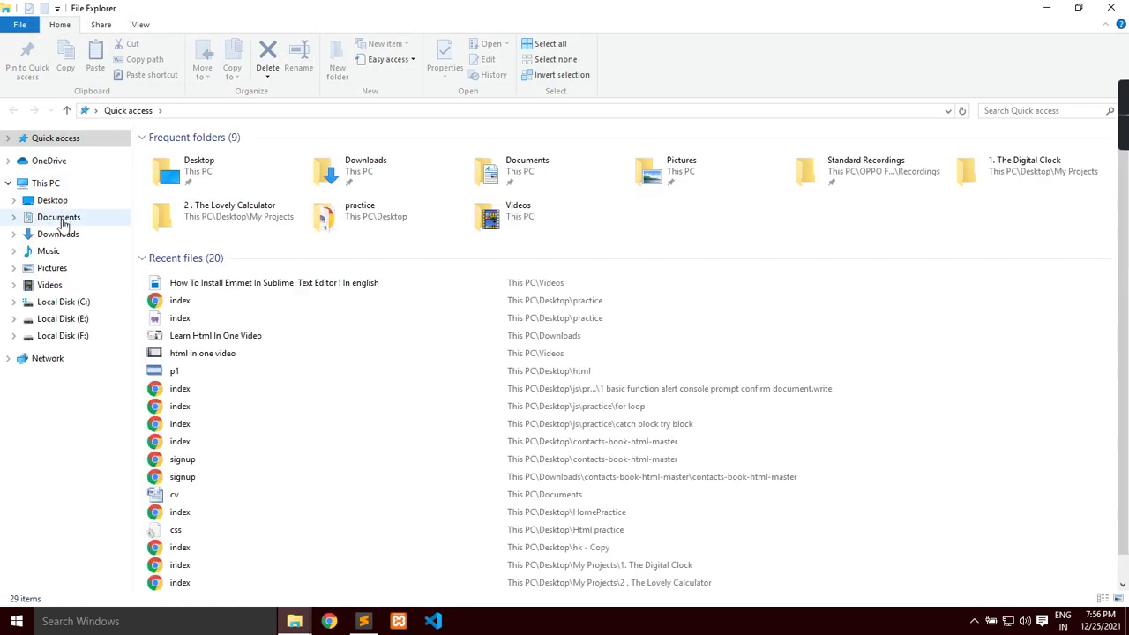
left_click(59, 234)
left_click(641, 185)
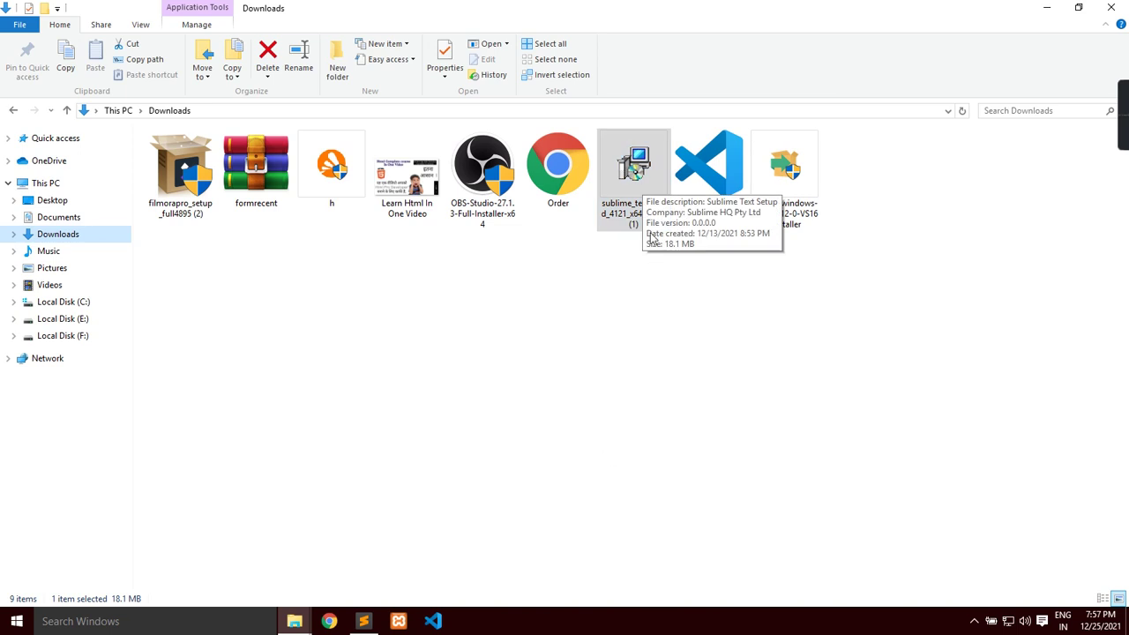
double_click(648, 222)
right_click(649, 222)
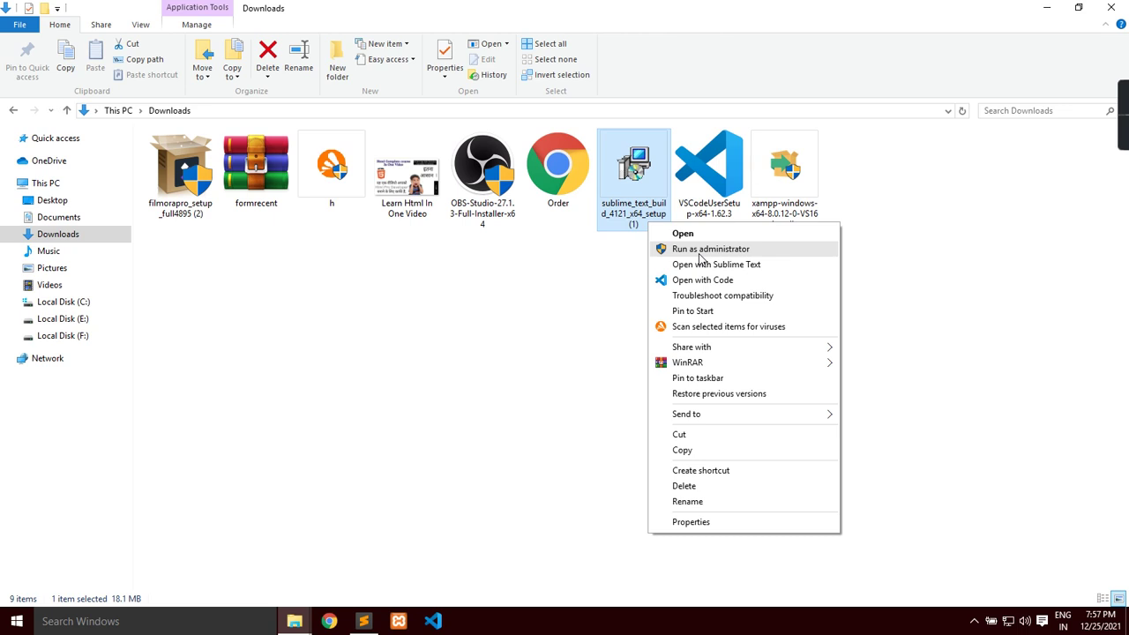
left_click(468, 398)
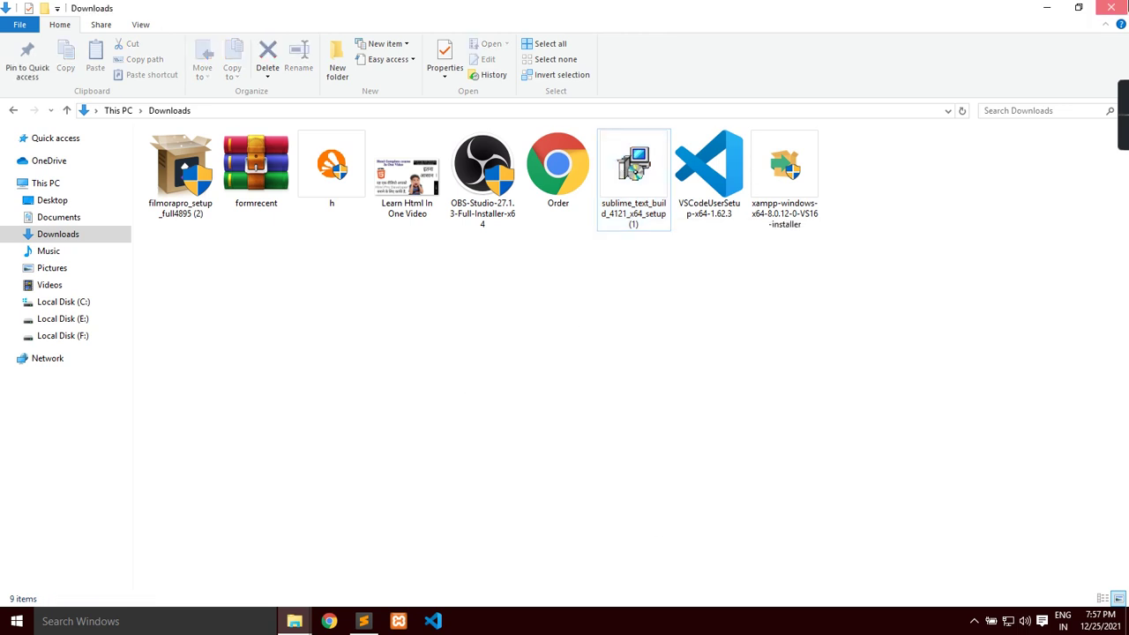
Step: Close the Downloads and Quick access windows of File Explorer to return to the desktop
left_click(1110, 7)
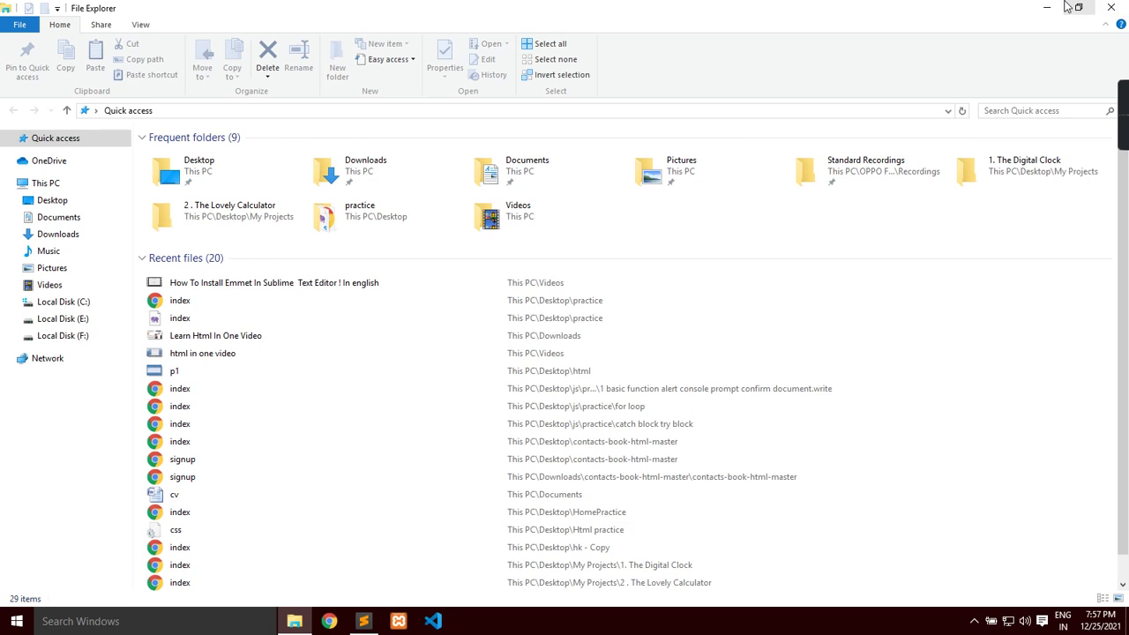
mouse_move(1115, 141)
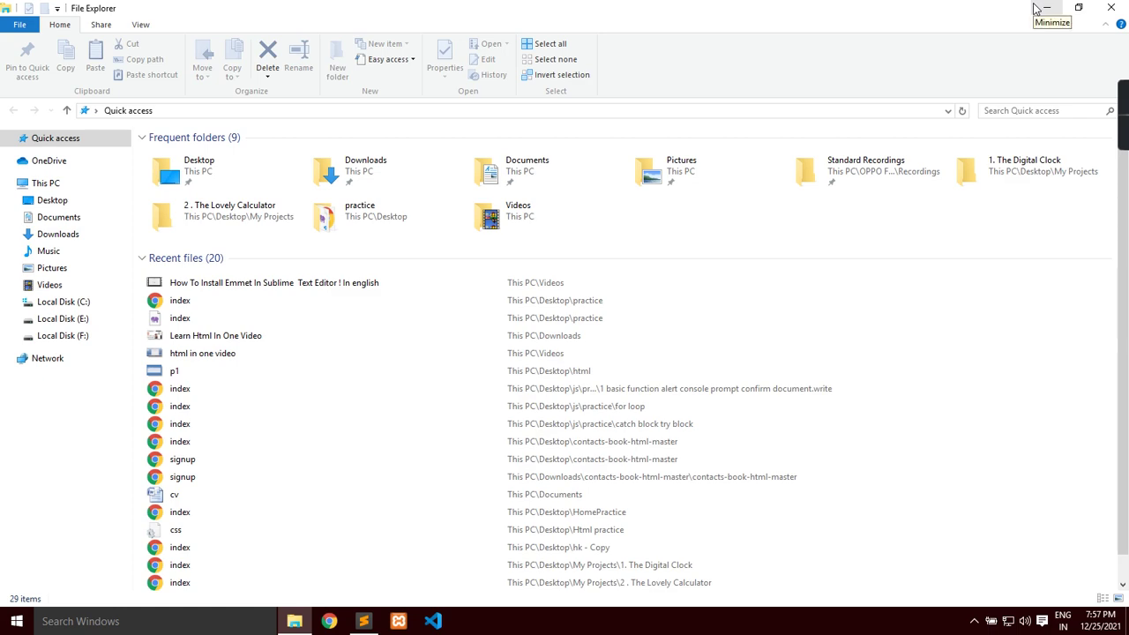
left_click(1110, 7)
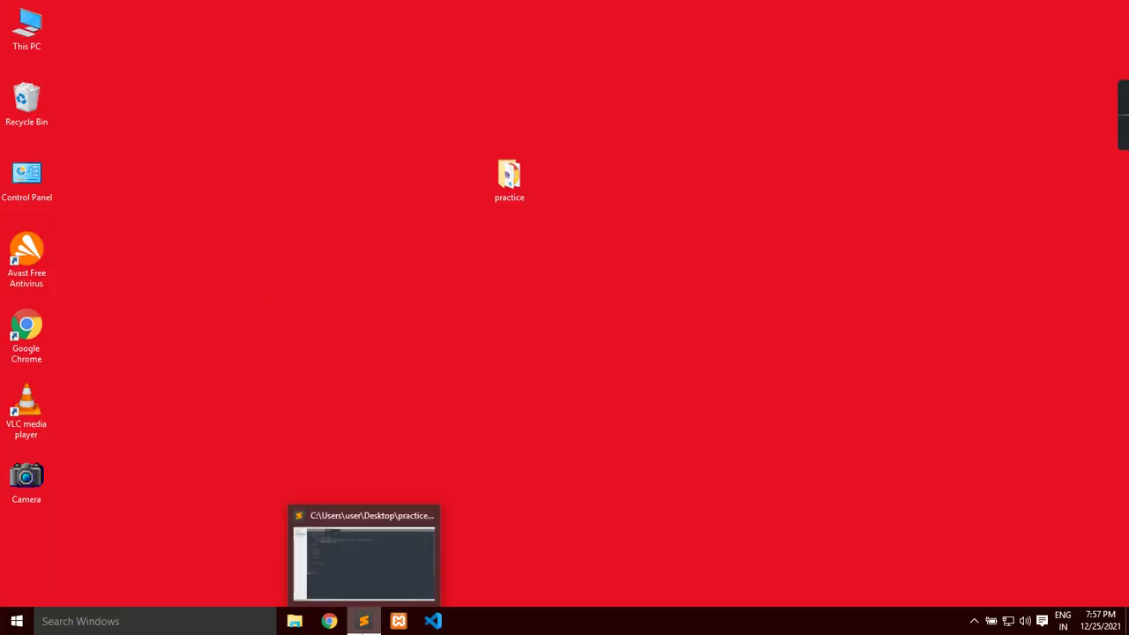
Step: Switch to Sublime Text to view index.html of the practice project, and close its window
left_click(363, 622)
left_click(589, 173)
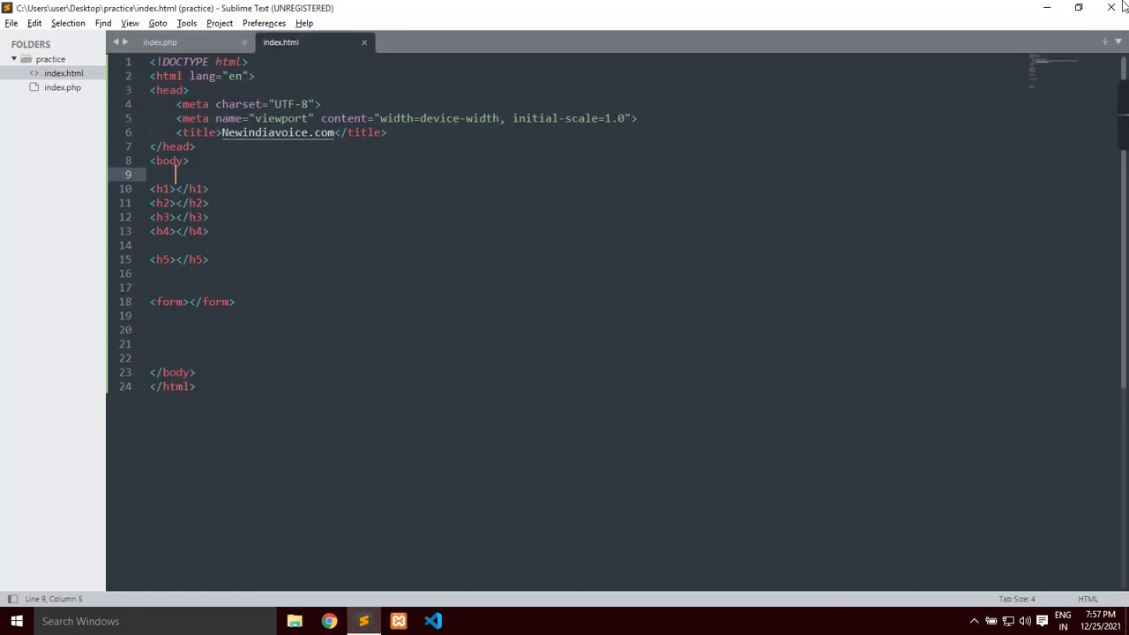
left_click(1123, 6)
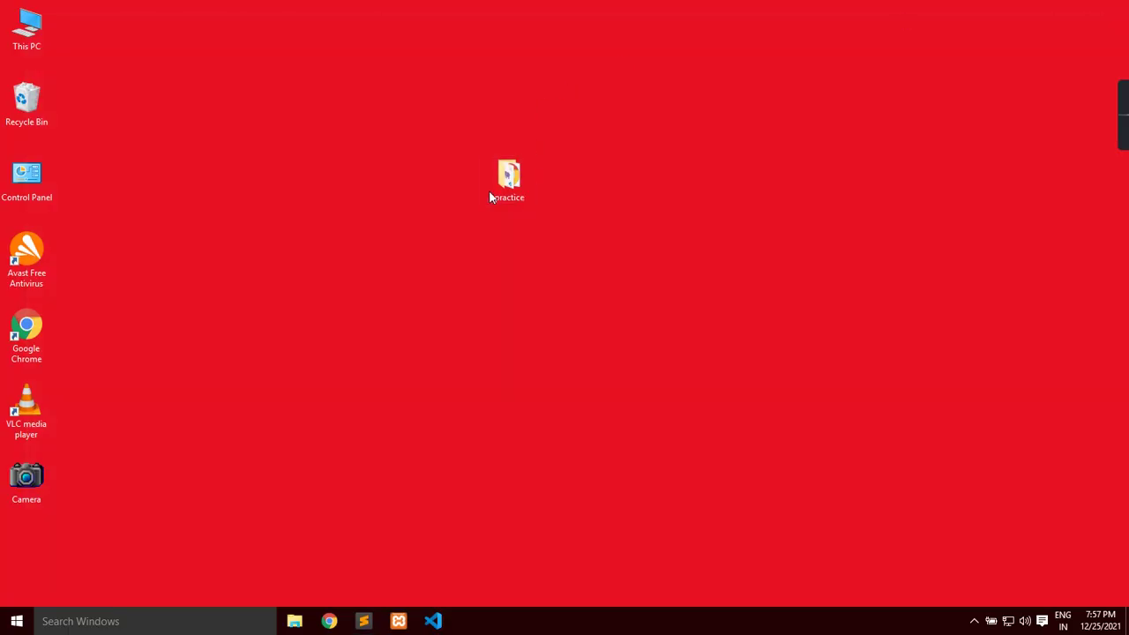
Step: Delete the practice folder from the desktop and refresh the desktop
left_click(490, 196)
key("Delete")
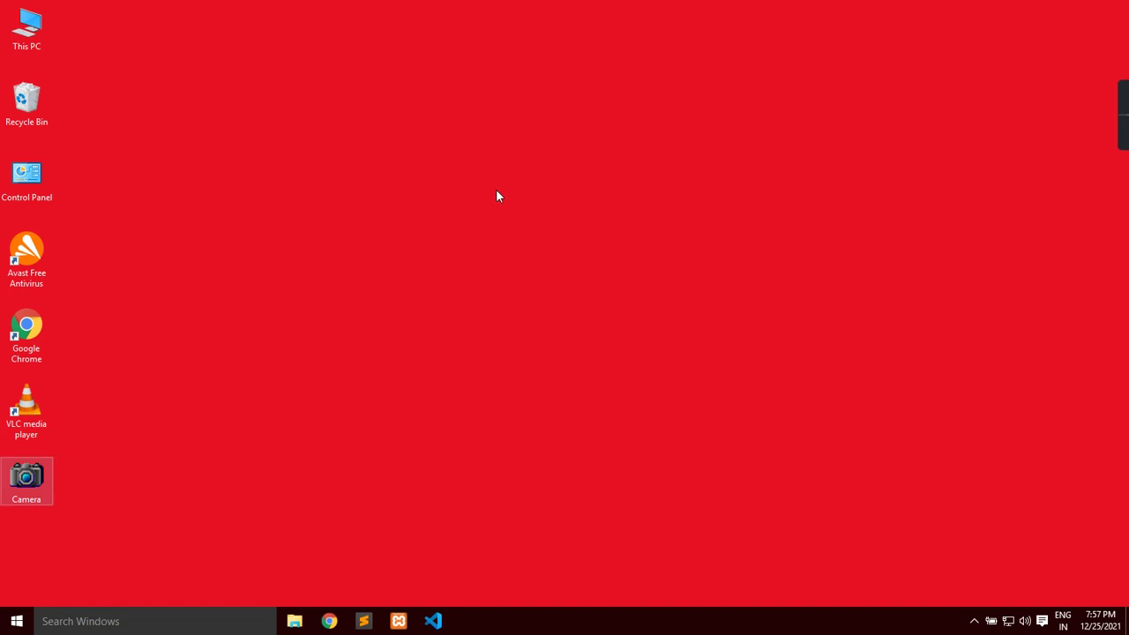
right_click(497, 196)
left_click(522, 232)
Step: Reopen Sublime Text, close the index.html tab of the deleted practice project, and close the window
left_click(363, 620)
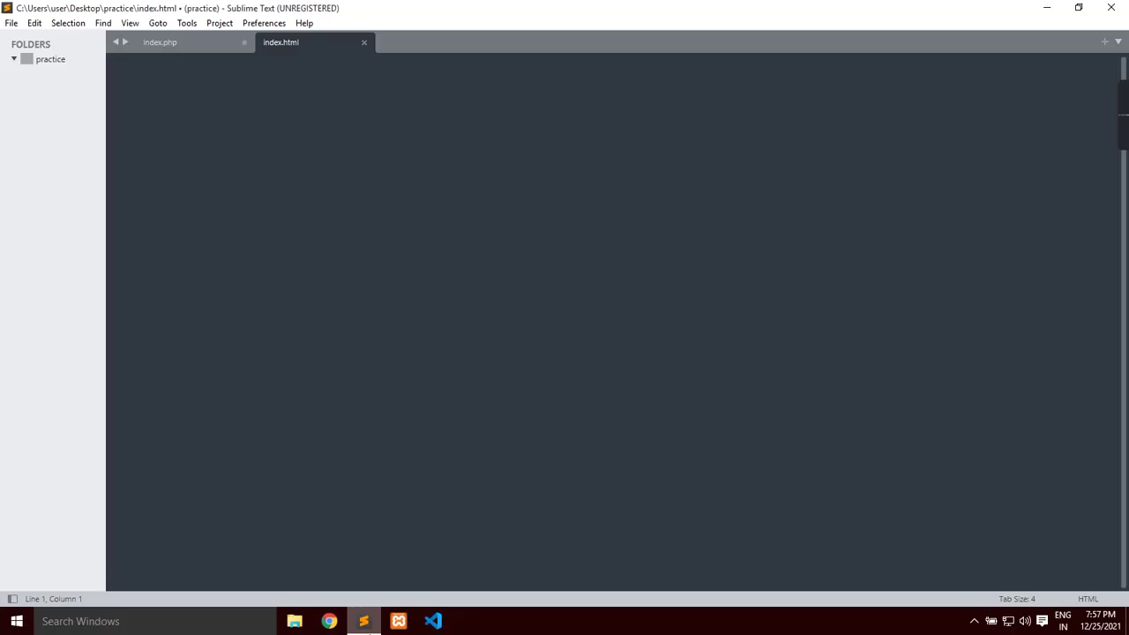
key("ctrl+a")
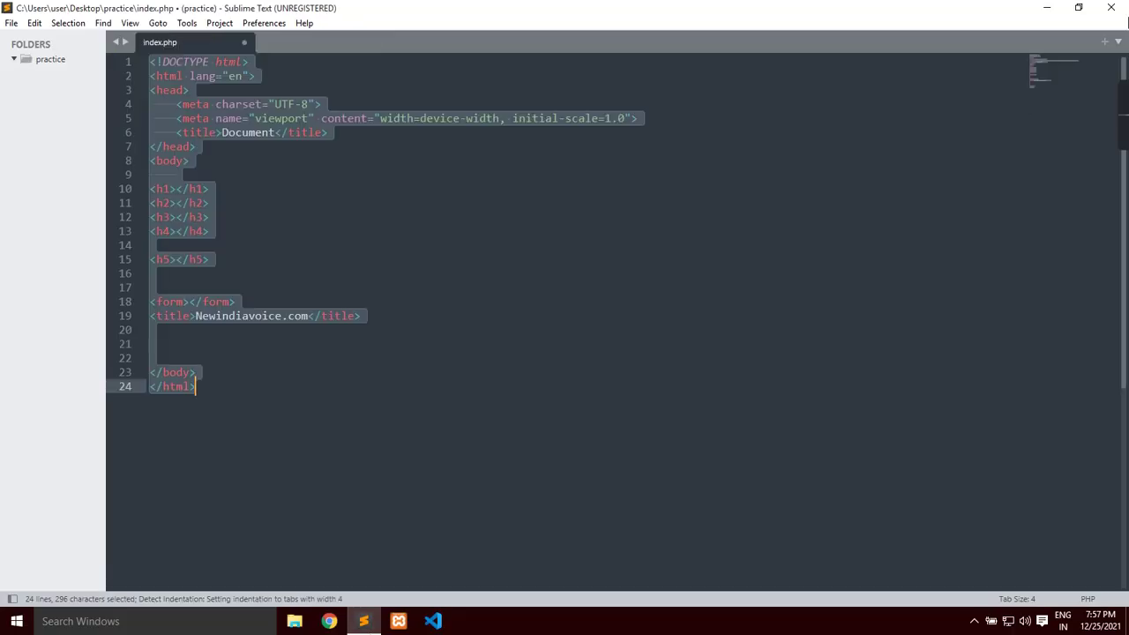
left_click(664, 347)
left_click(1111, 8)
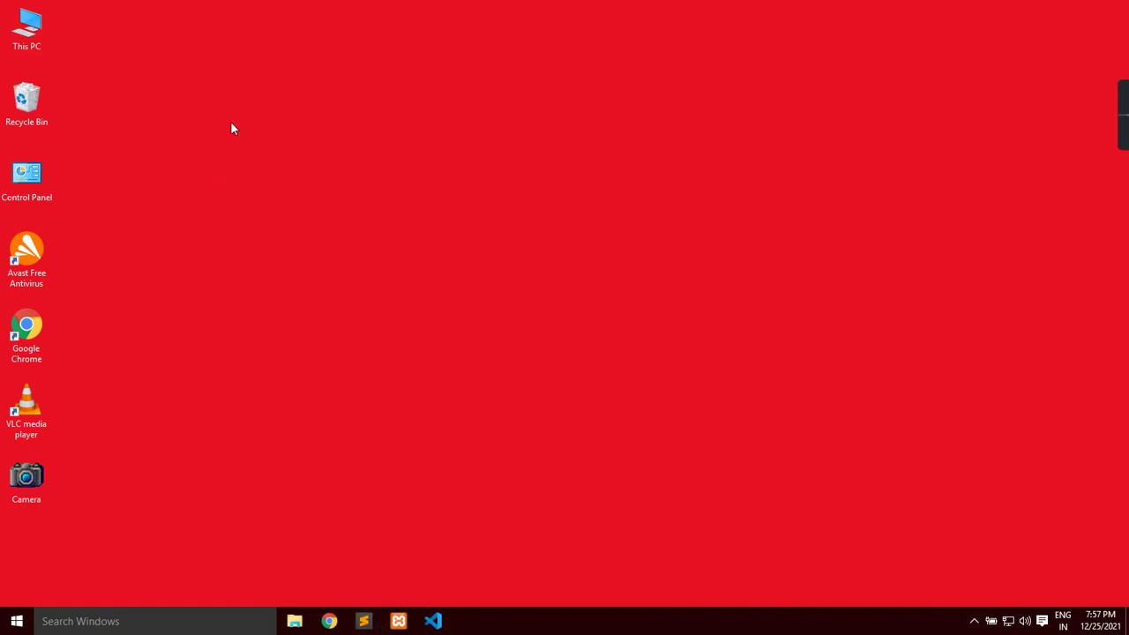
Step: Create a new folder on the desktop
right_click(594, 200)
mouse_move(685, 331)
left_click(778, 338)
key("Return")
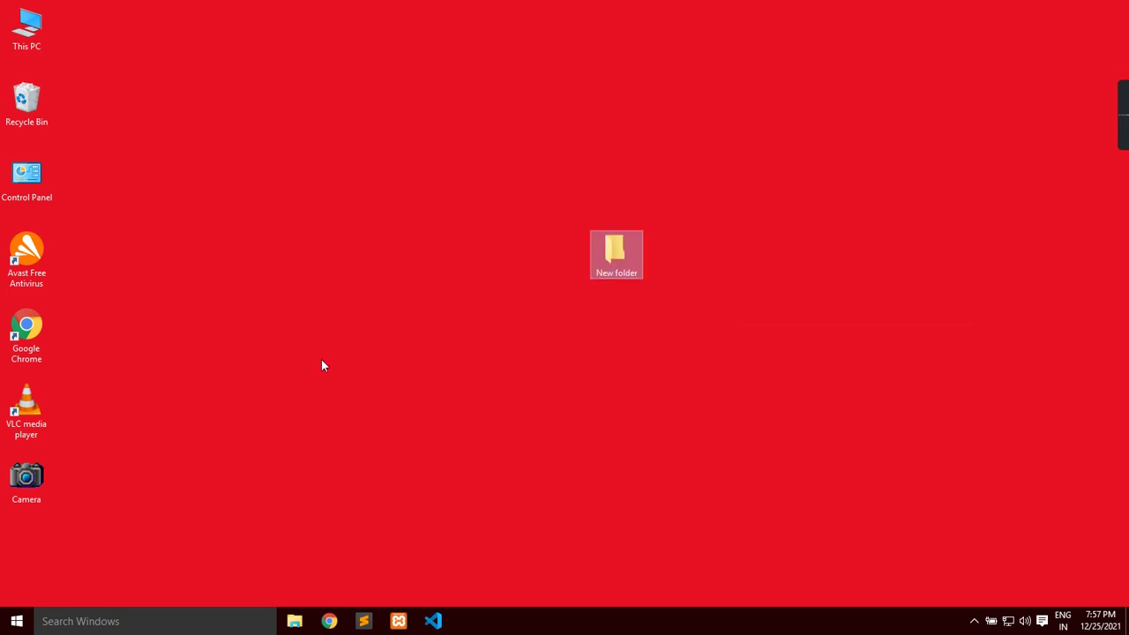
Step: Rename the new desktop folder to html
left_click(615, 272)
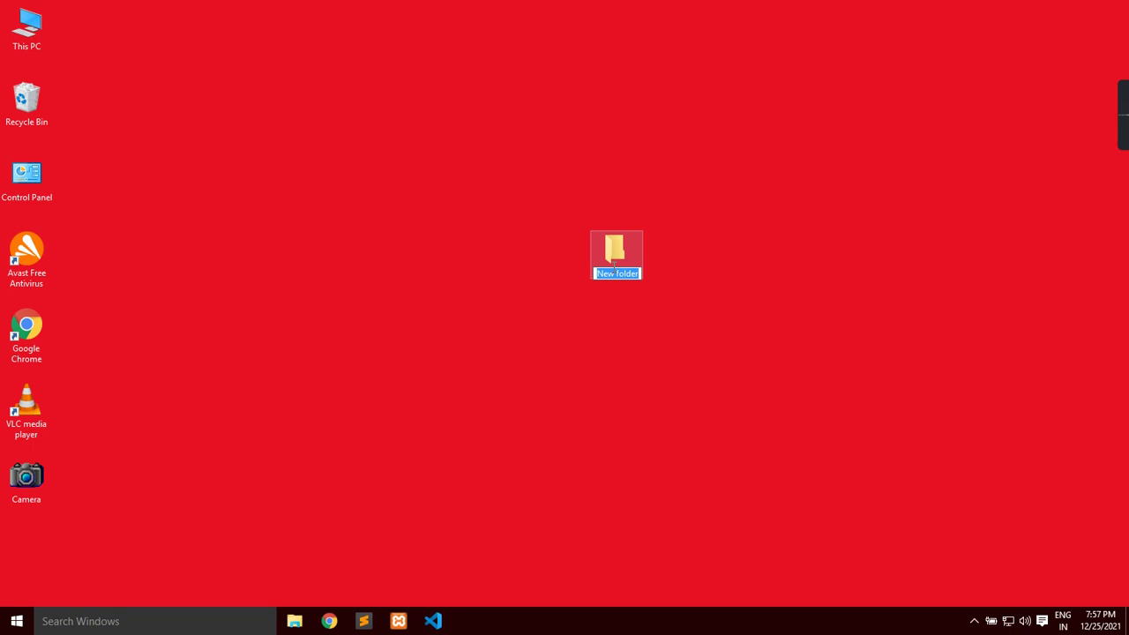
type("ewind")
key("BackSpace")
key("BackSpace")
key("BackSpace")
key("BackSpace")
key("BackSpace")
key("BackSpace")
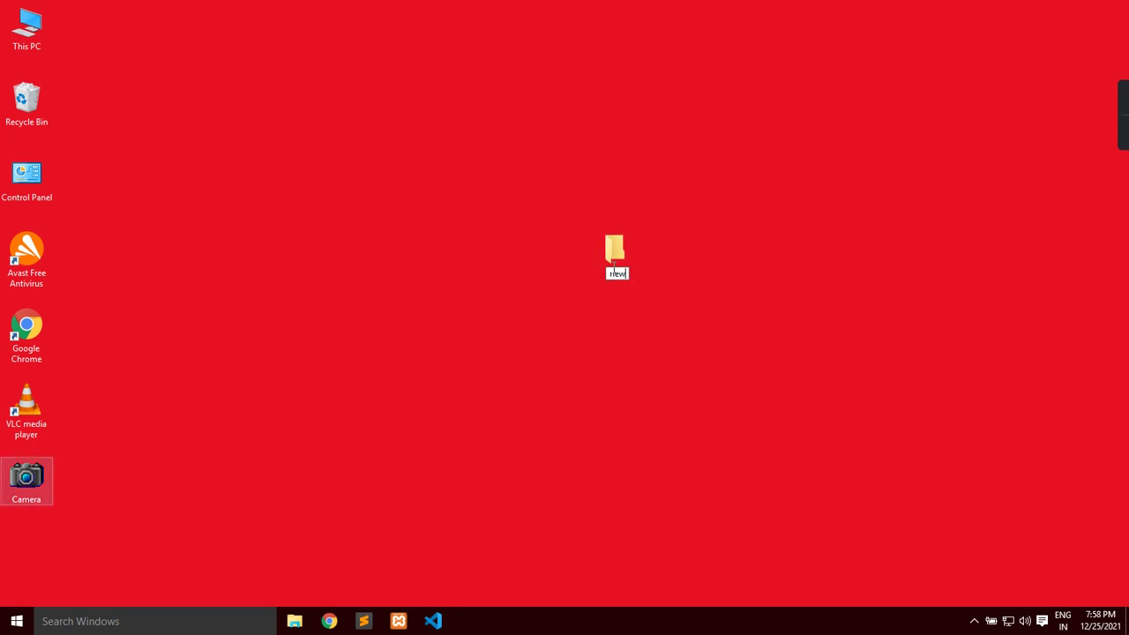
type("html")
key("Return")
left_click(584, 336)
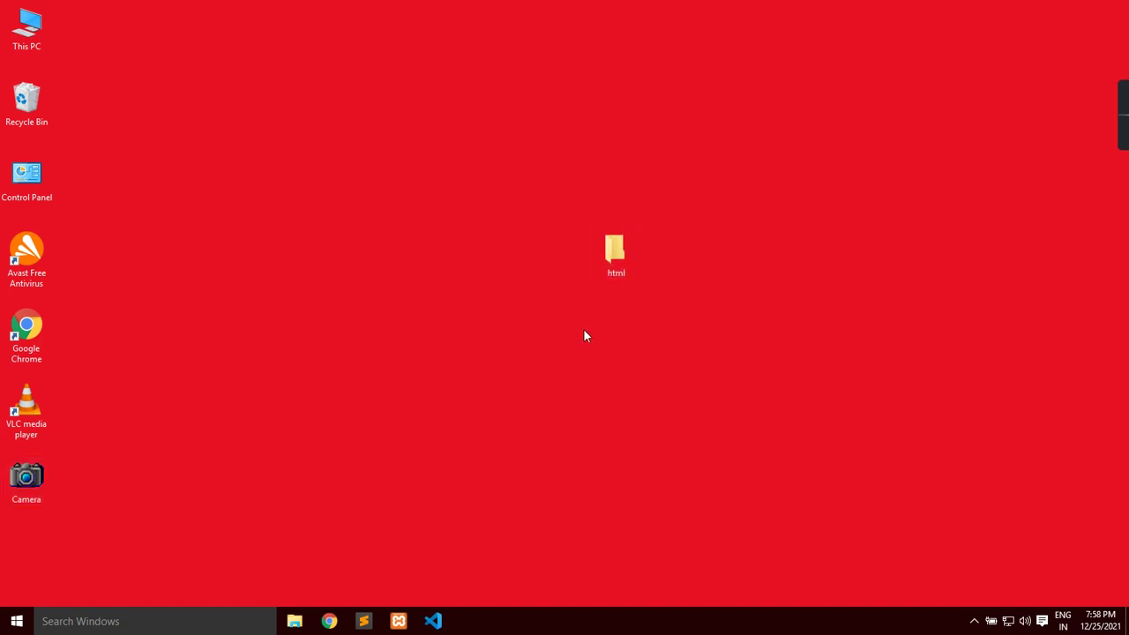
Step: Reopen Sublime Text and close the index.php tab without saving its changes
left_click(365, 621)
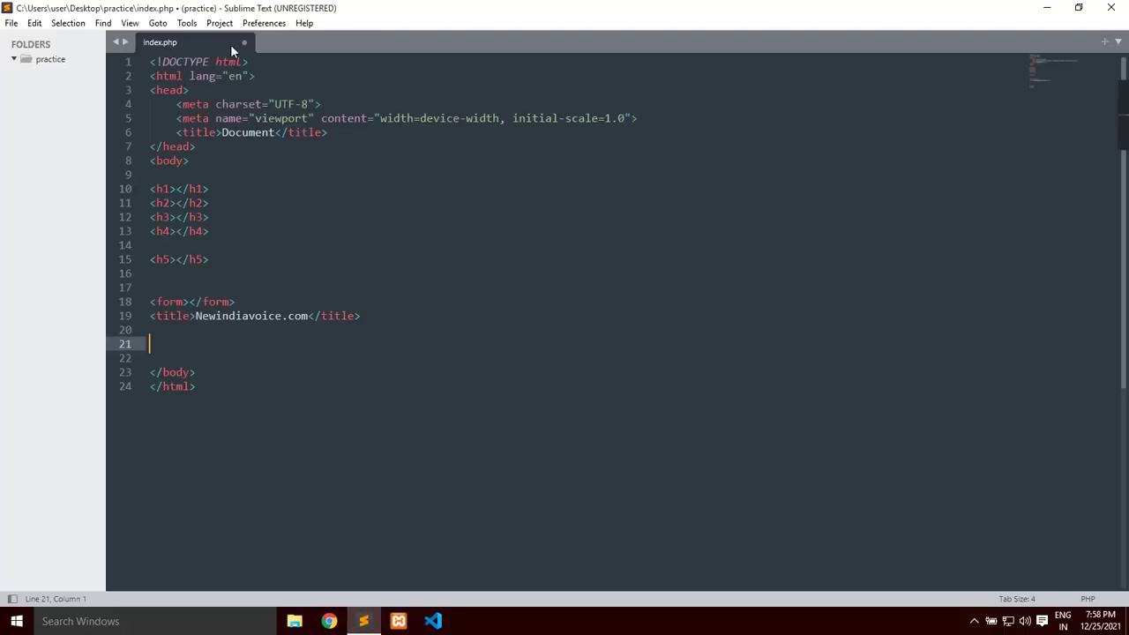
left_click(242, 42)
left_click(582, 361)
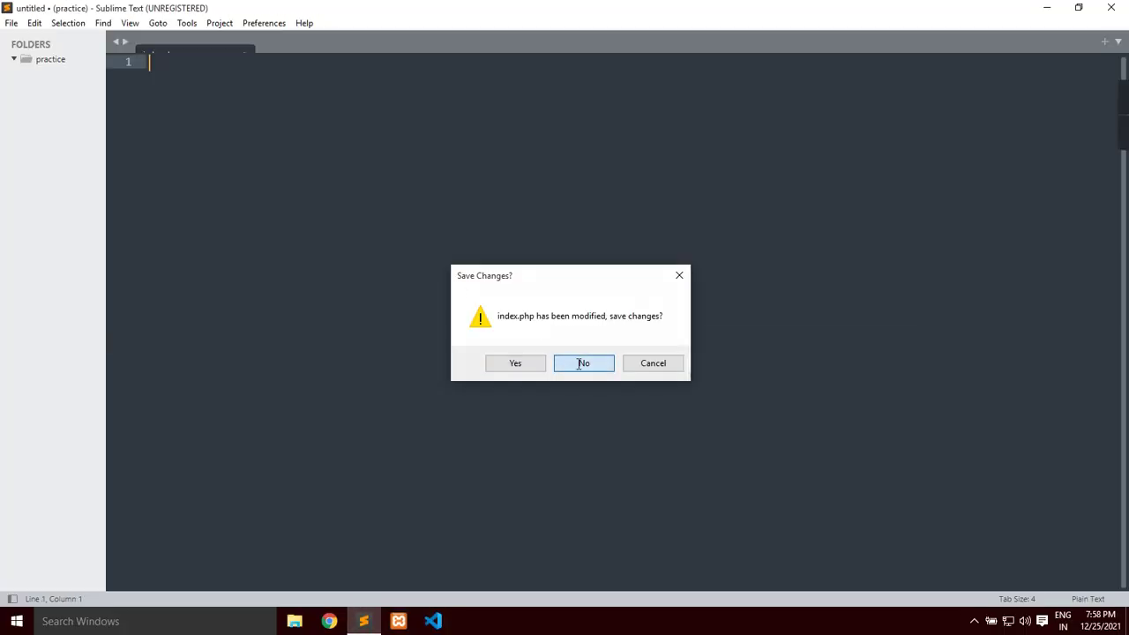
left_click(12, 23)
key("Right")
key("Right")
key("Escape")
left_click(7, 23)
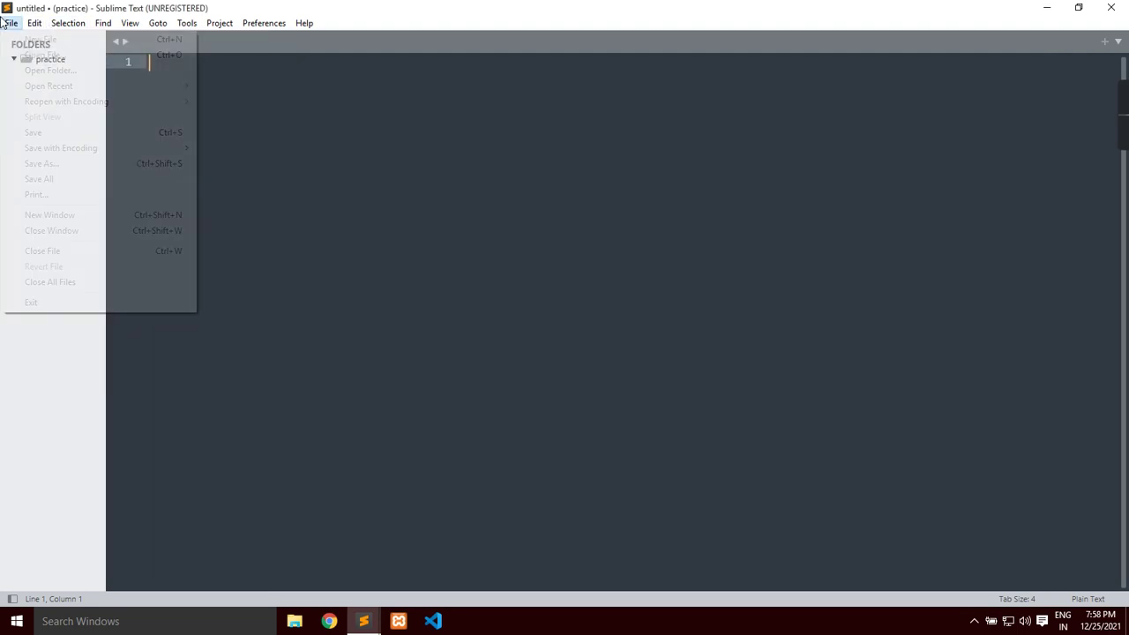
left_click(66, 71)
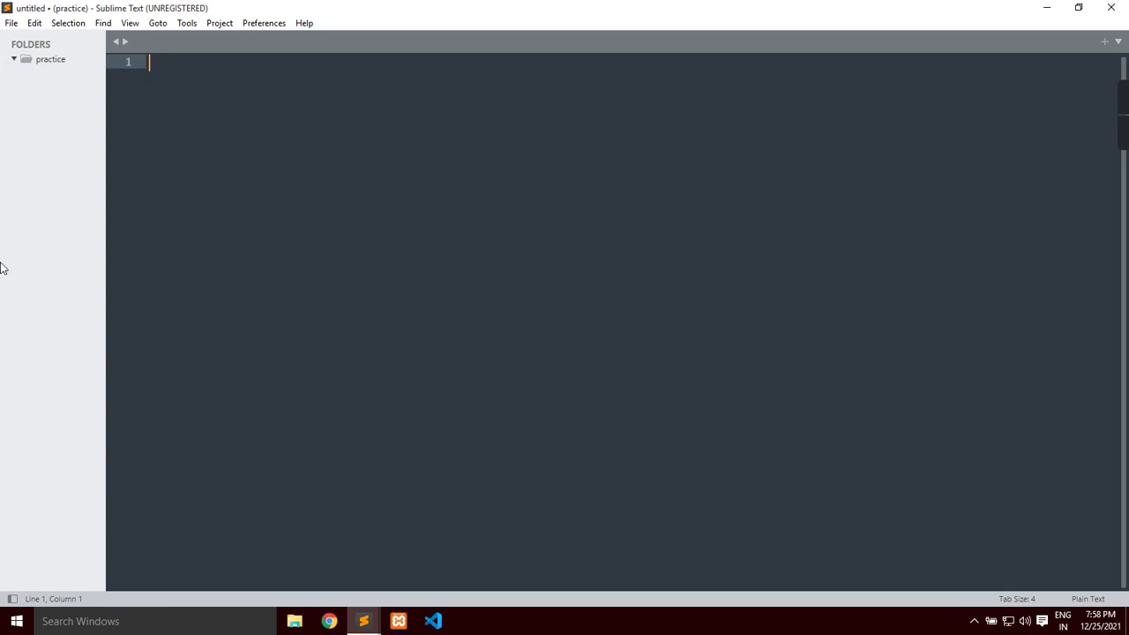
left_click(9, 25)
left_click(43, 71)
left_click(11, 23)
mouse_move(35, 23)
left_click(18, 51)
left_click(1110, 7)
right_click(349, 275)
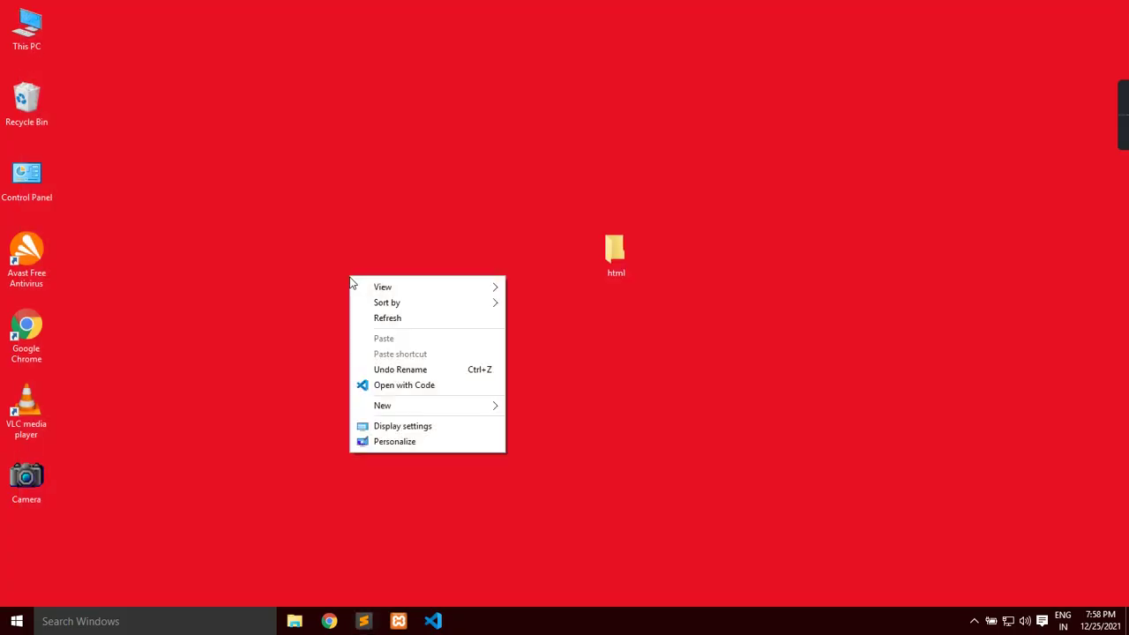
left_click(406, 319)
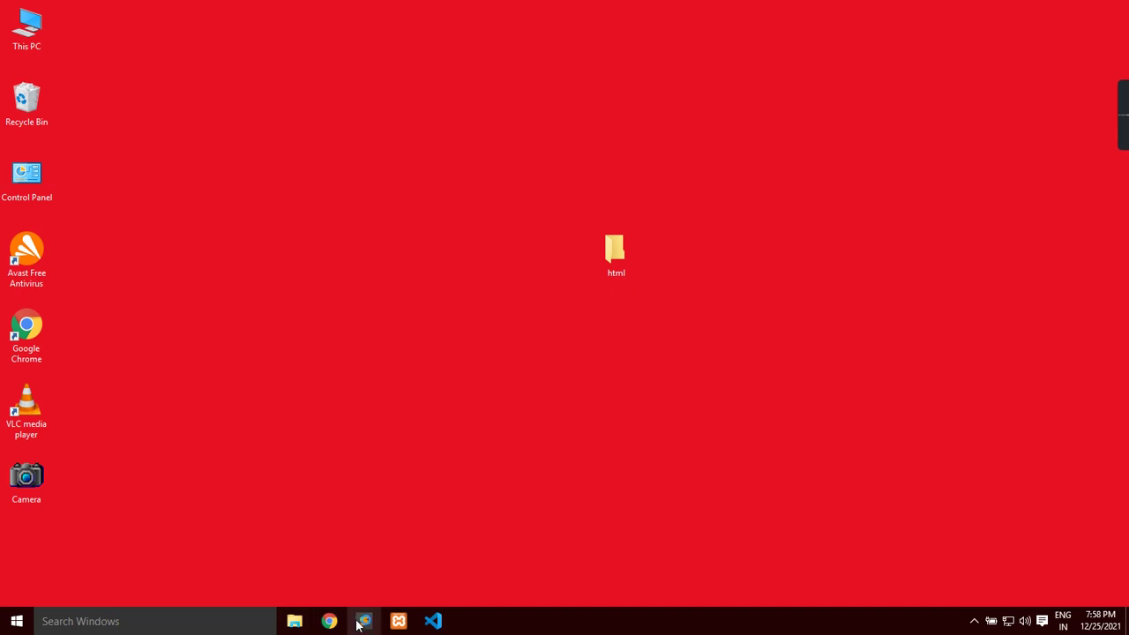
Step: Open the desktop's html folder in Sublime Text and close the leftover window of the practice project
left_click(363, 622)
left_click(11, 23)
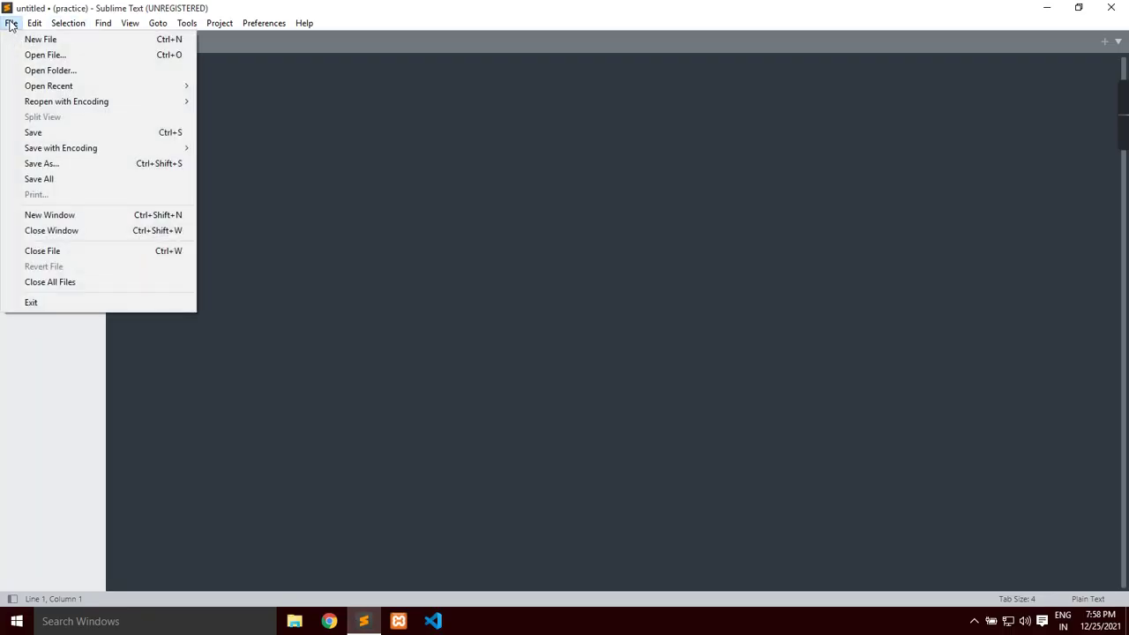
left_click(88, 80)
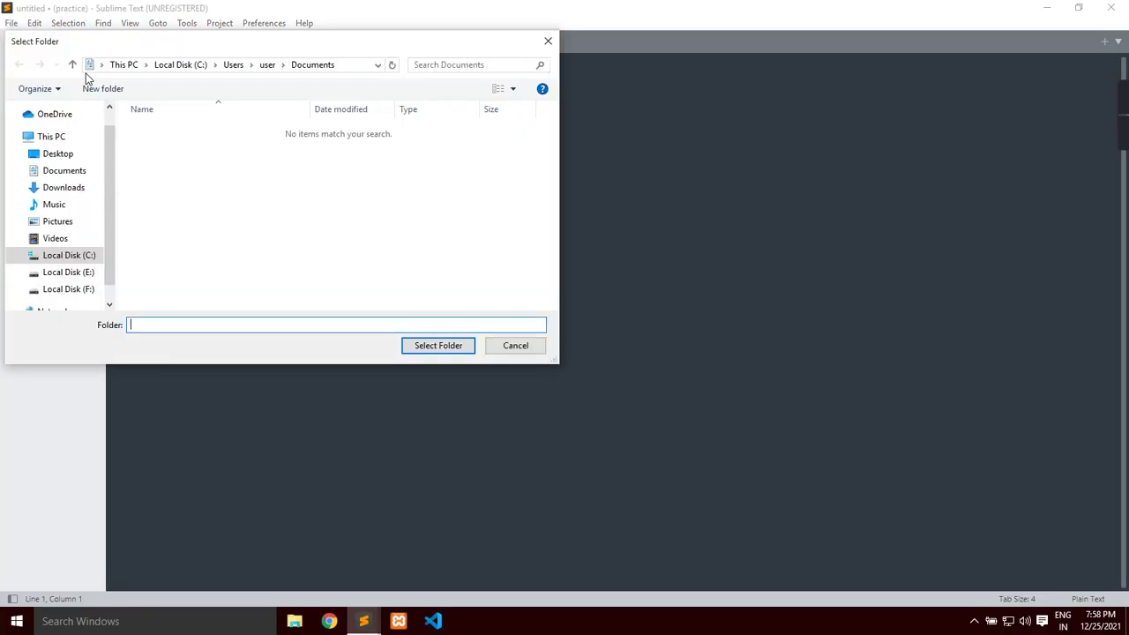
left_click(68, 160)
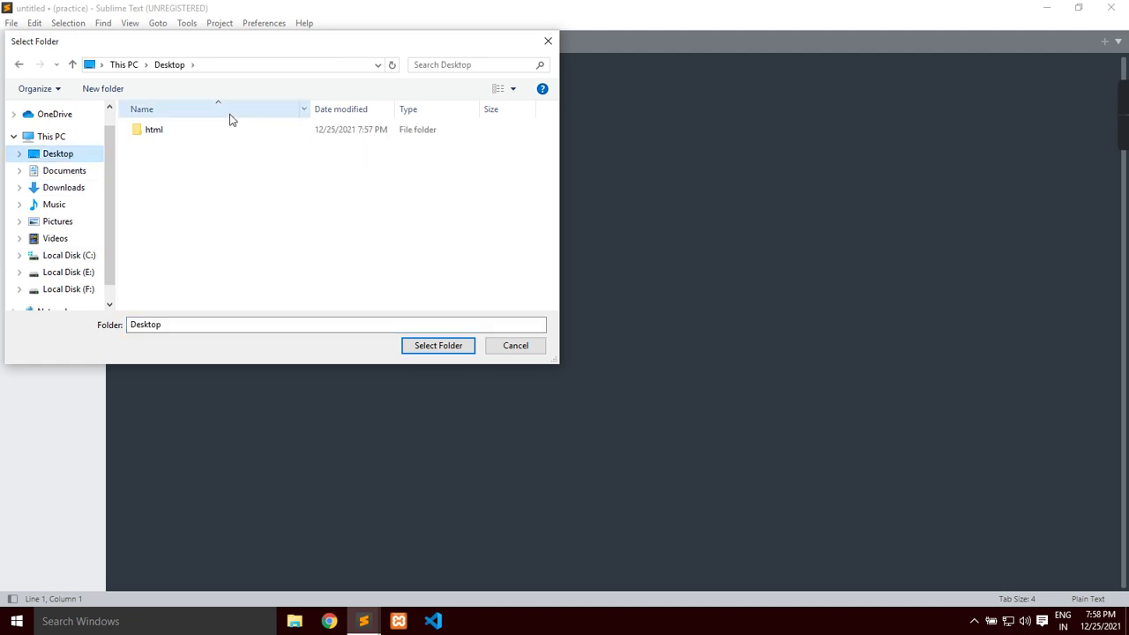
left_click(216, 134)
left_click(427, 346)
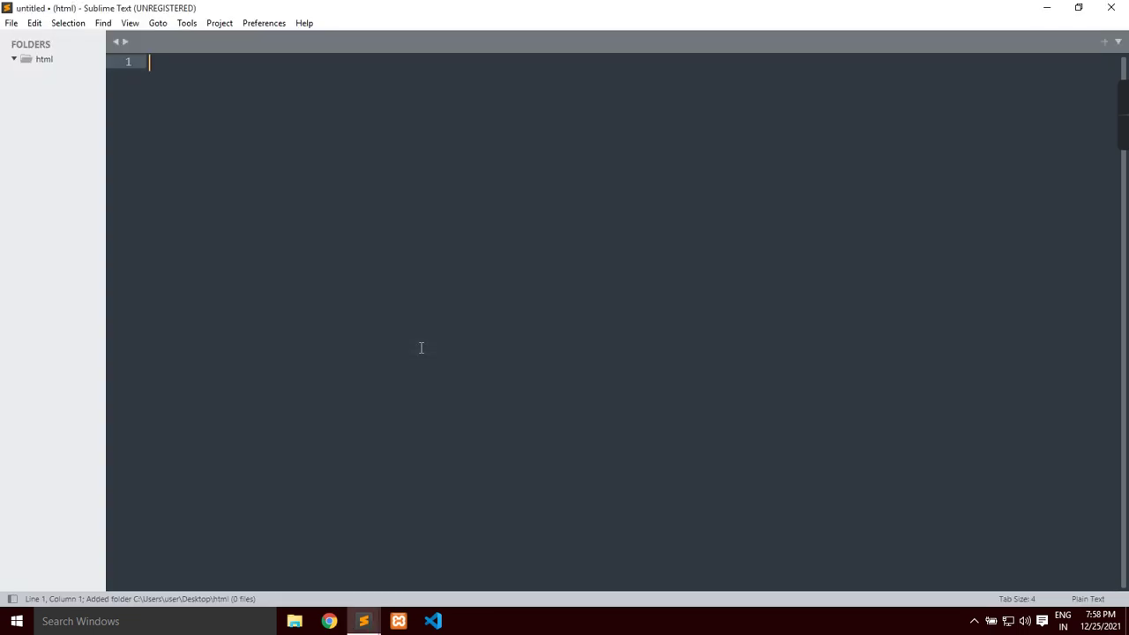
left_click(363, 621)
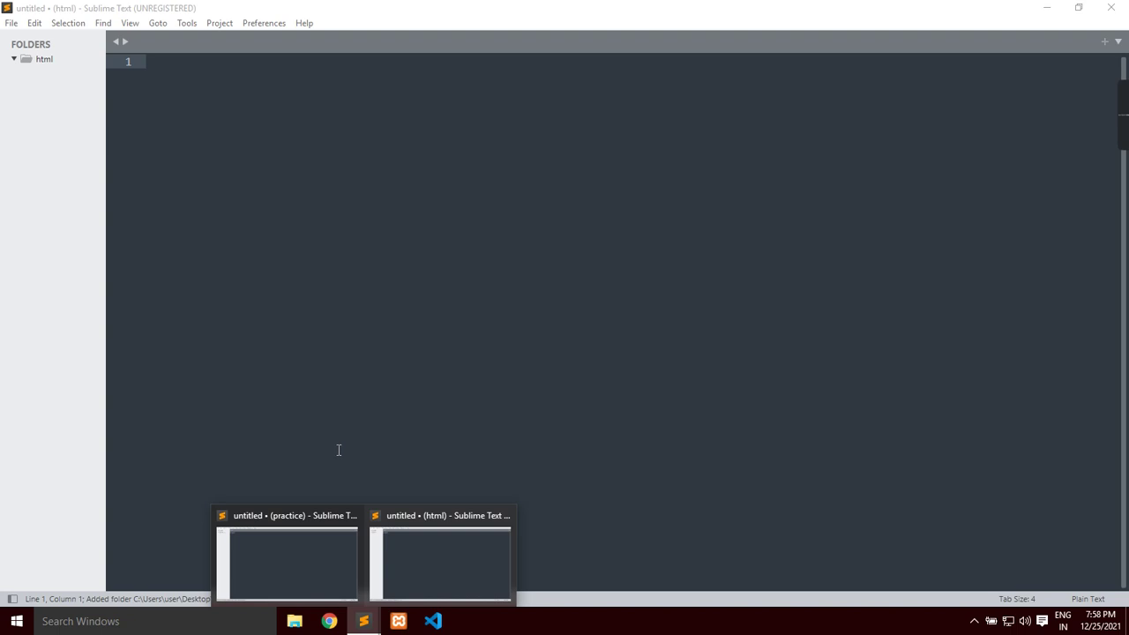
left_click(351, 514)
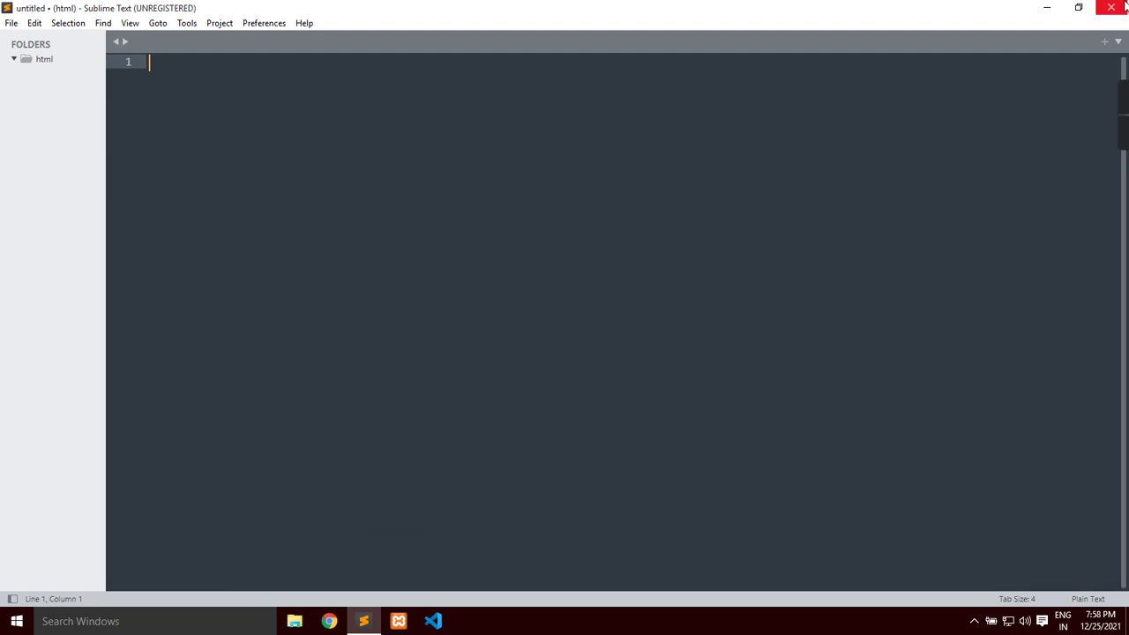
Step: Minimize Sublime Text, open the html folder from the desktop in File Explorer, and return to Sublime Text
left_click(1045, 7)
double_click(618, 234)
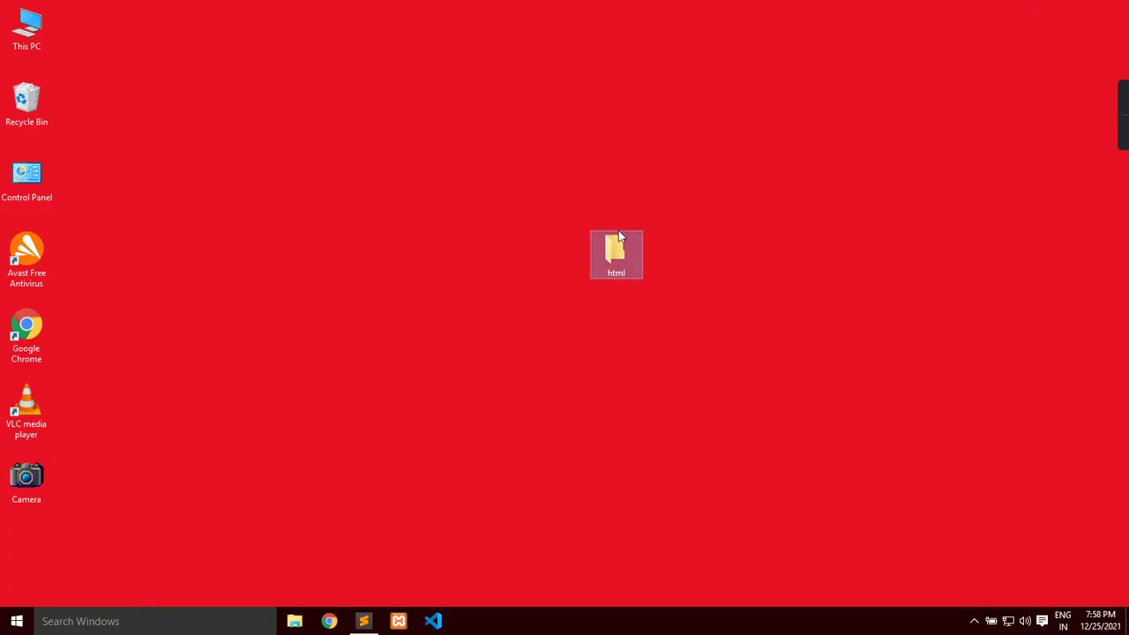
key("alt+Tab")
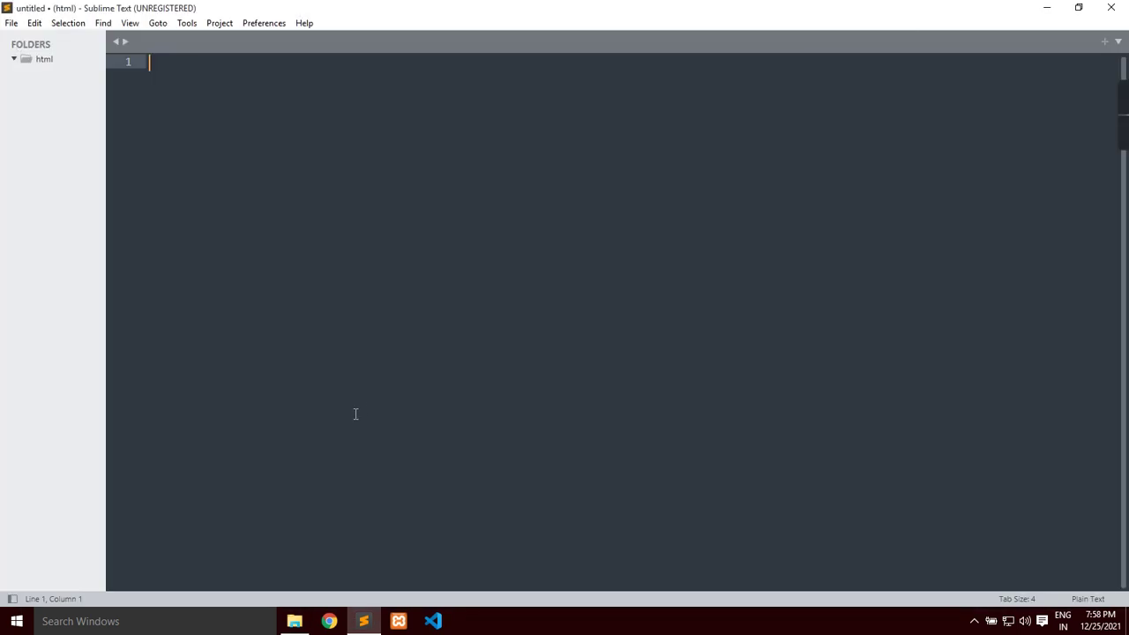
Step: Create a new untitled file inside the html project folder
left_click(11, 23)
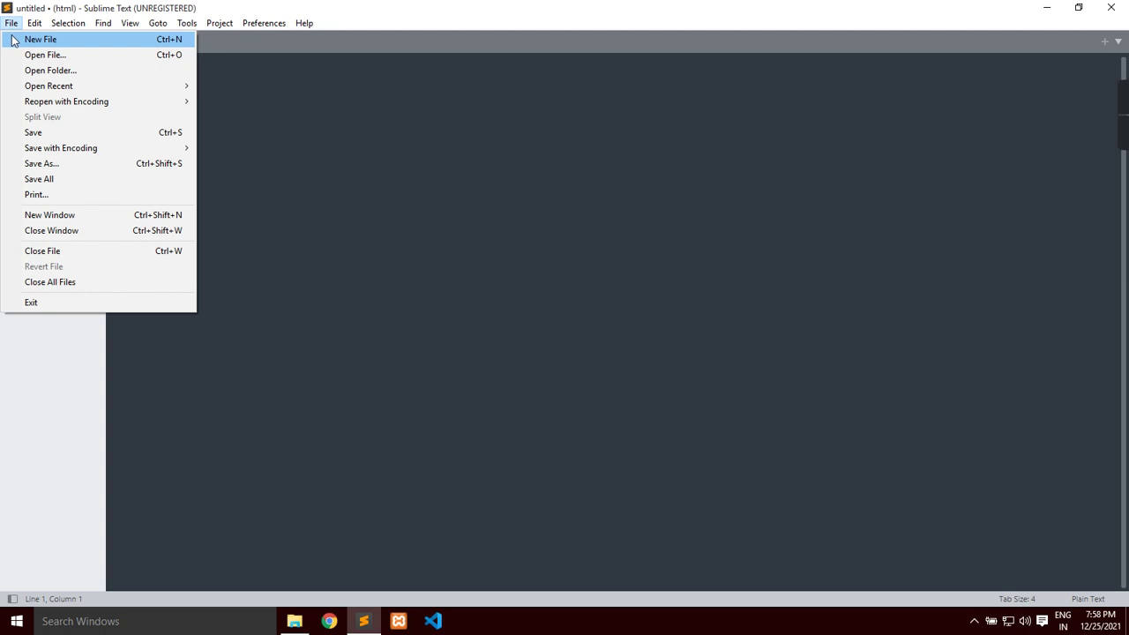
left_click(12, 38)
left_click(58, 57)
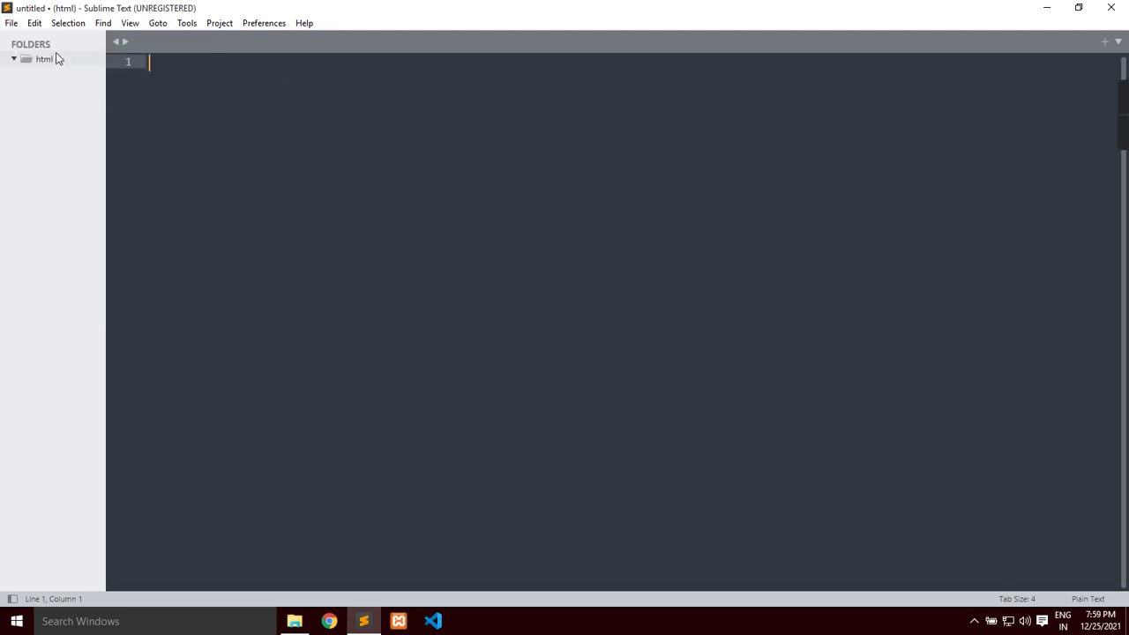
right_click(57, 54)
left_click(77, 63)
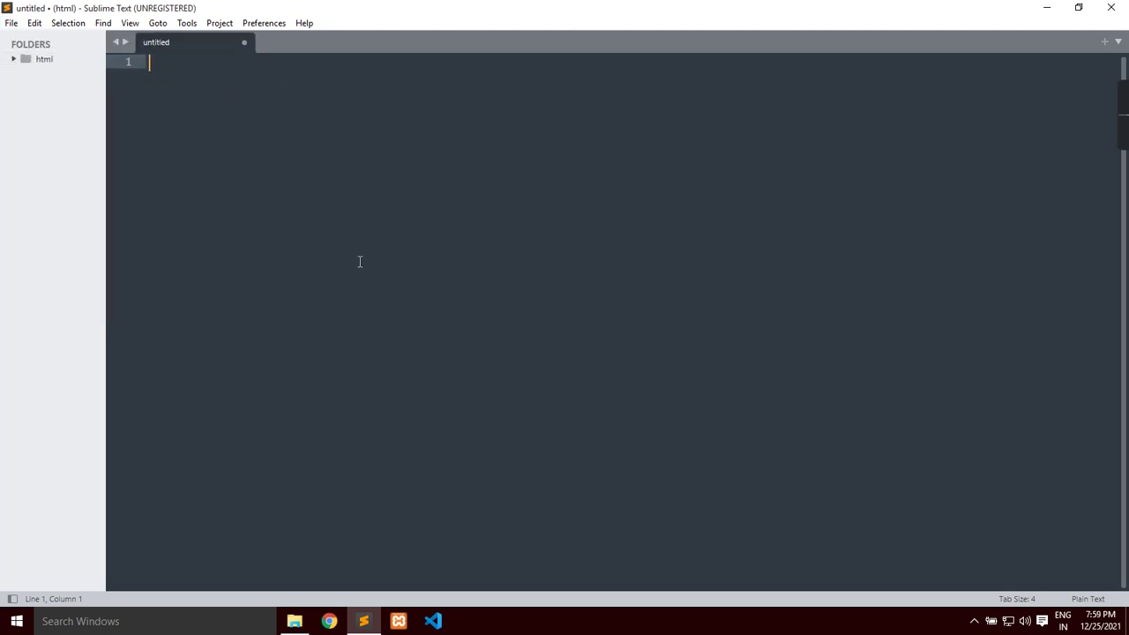
Step: Save the untitled file as index.html in the html folder on the desktop
key("ctrl+s")
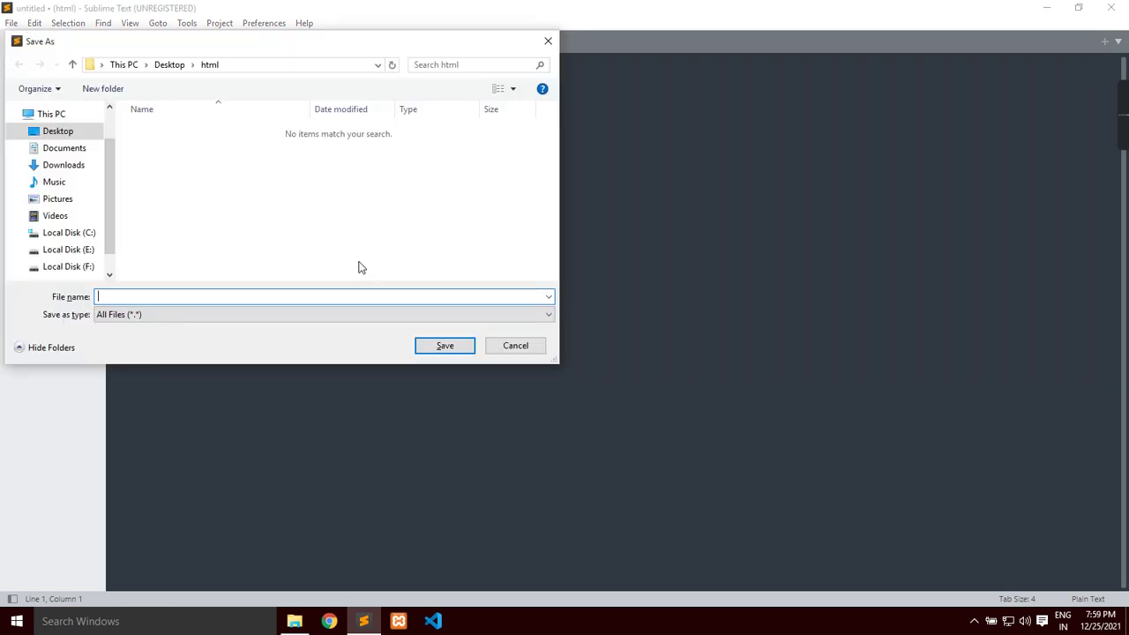
type("index.html")
key("BackSpace")
key("BackSpace")
key("BackSpace")
key("BackSpace")
key("BackSpace")
type(".html")
key("Return")
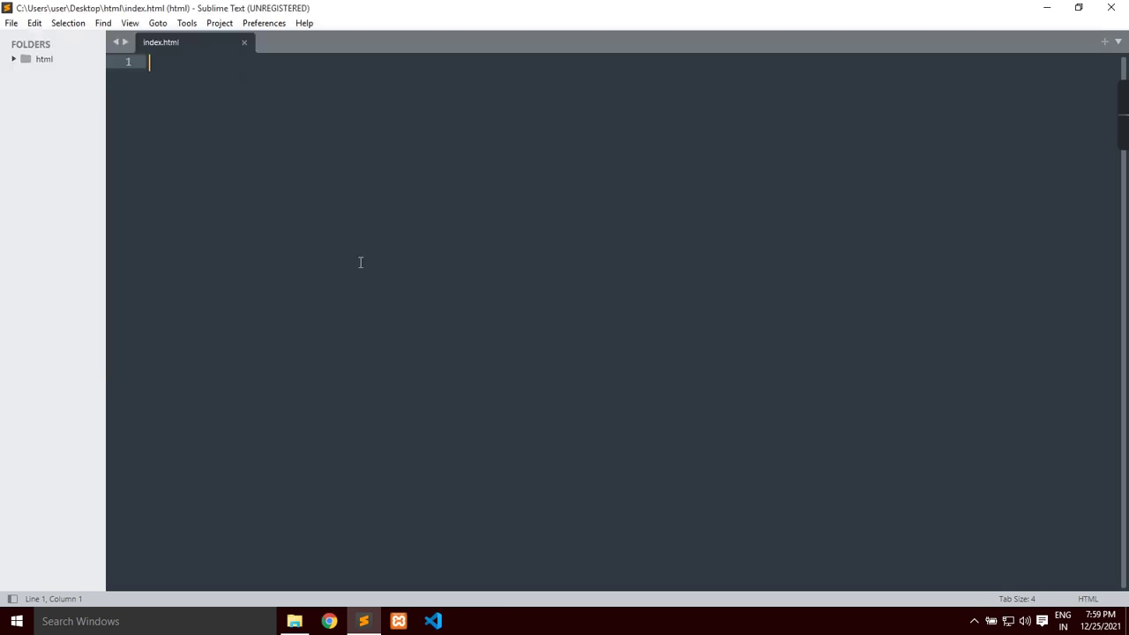
Step: Open index.html in the browser, then return to Sublime Text, enter "fqwhla." on line 1 and save the file
right_click(184, 181)
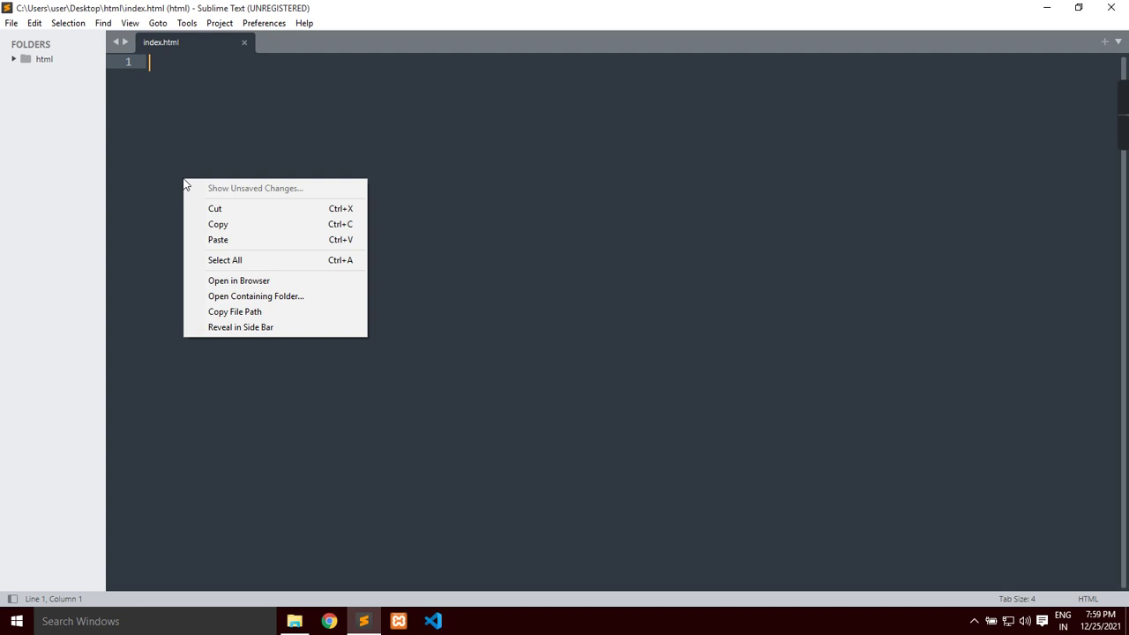
left_click(214, 285)
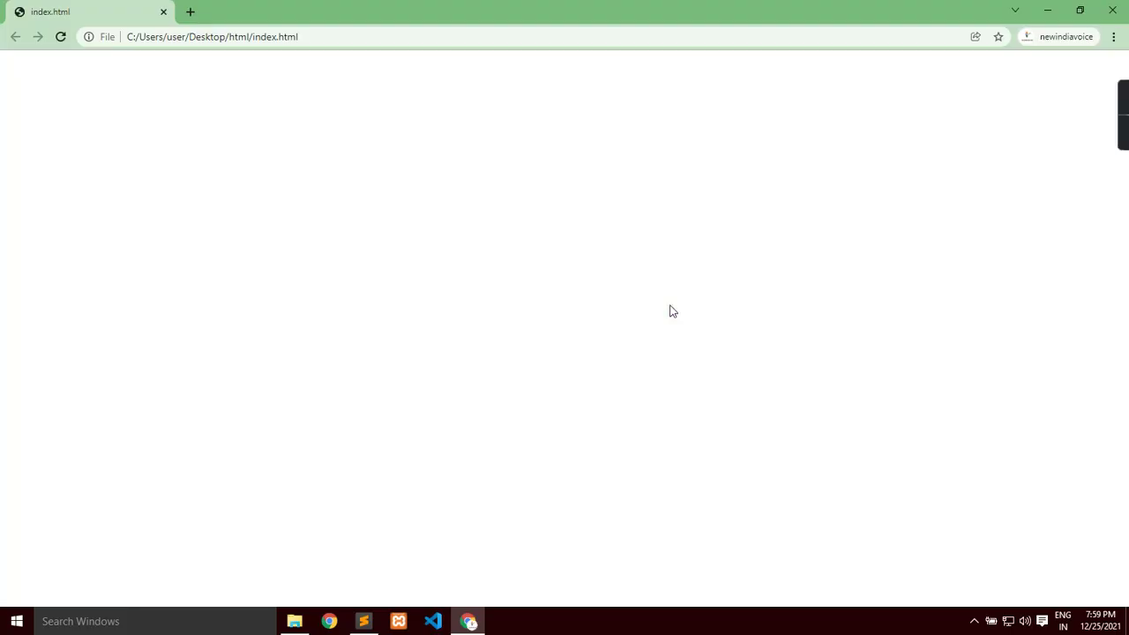
key("alt+Tab")
type("fqwhla.")
key("ctrl+s")
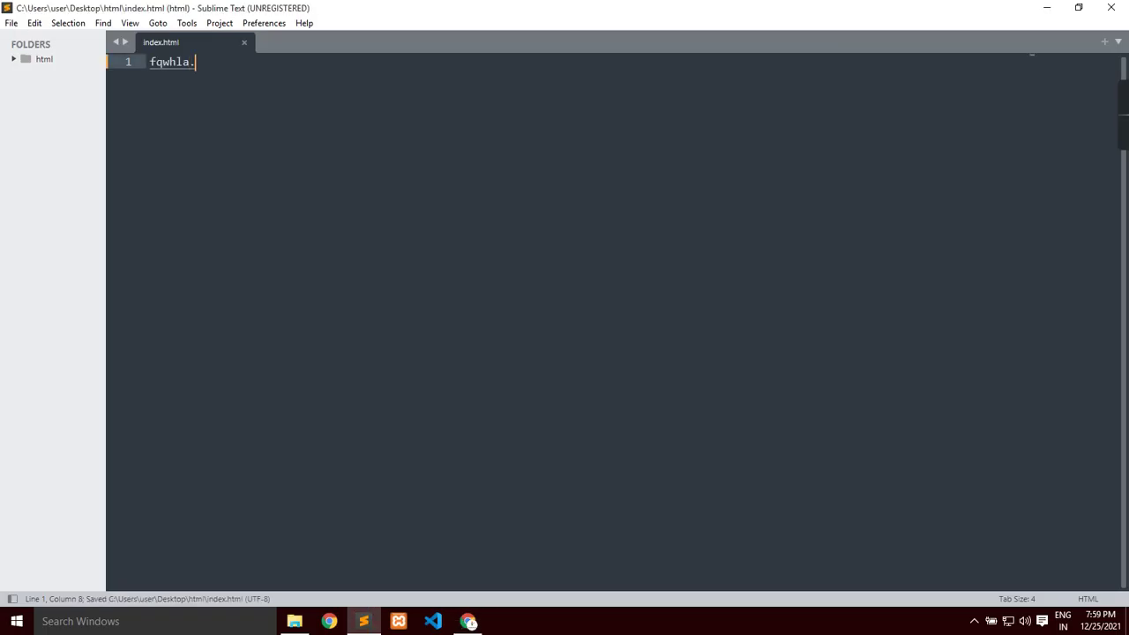
Step: Switch to the browser, reload index.html to view the saved text, and return to Sublime Text
key("alt+Tab")
key("ctrl+r")
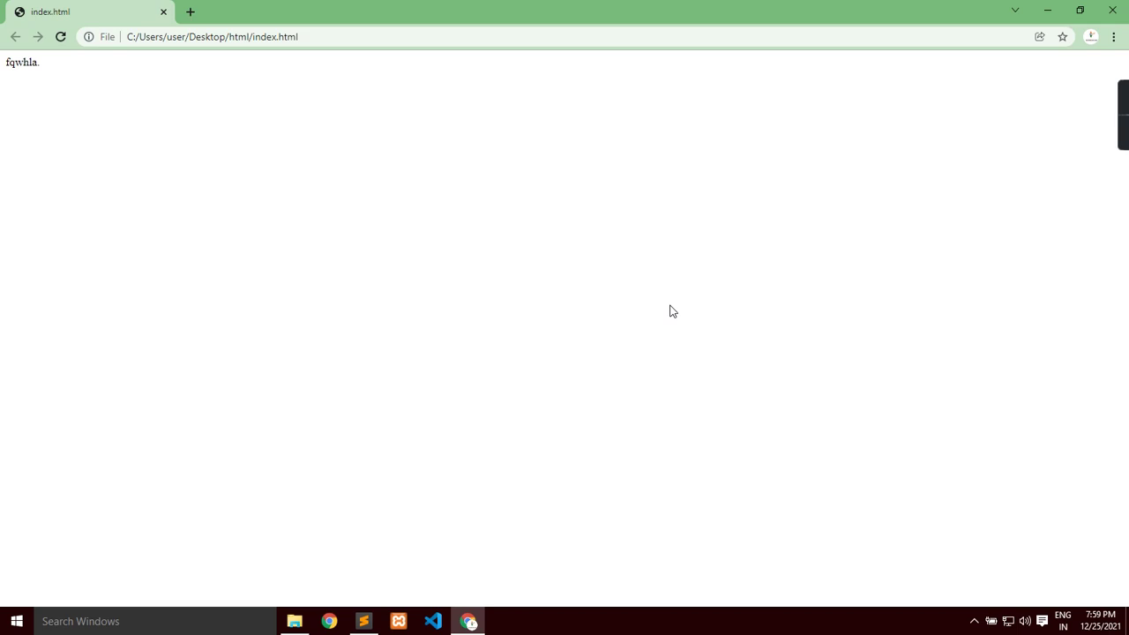
key("alt+Tab")
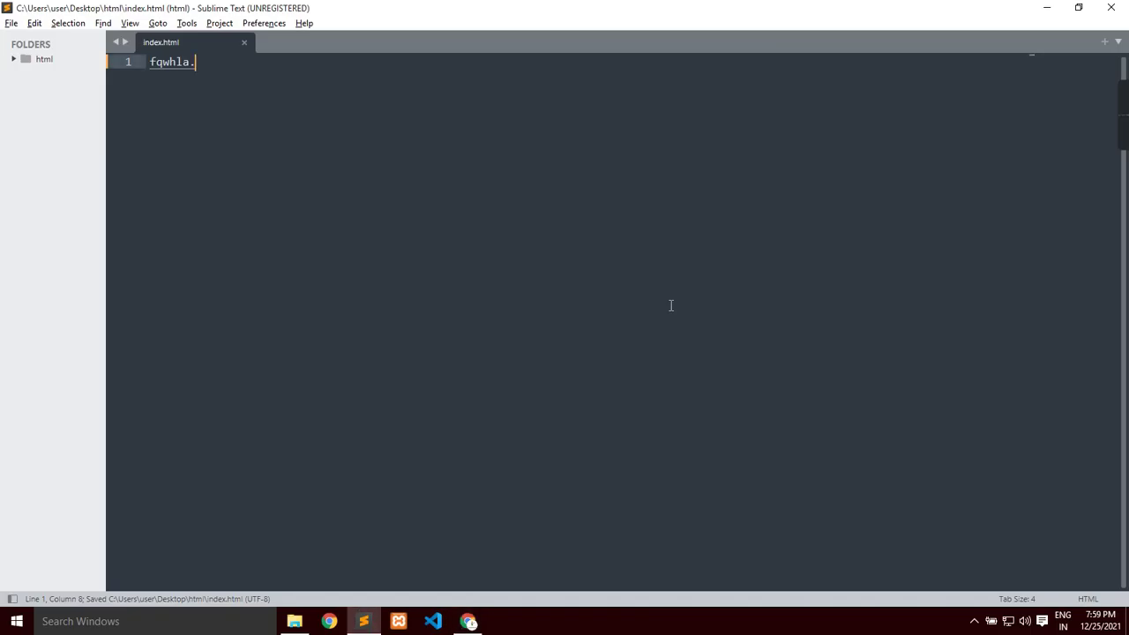
Step: Delete all text on line 1 of index.html, previewing the "!" abbreviation and removing it again
key("BackSpace")
key("BackSpace")
key("BackSpace")
key("BackSpace")
key("BackSpace")
key("BackSpace")
key("BackSpace")
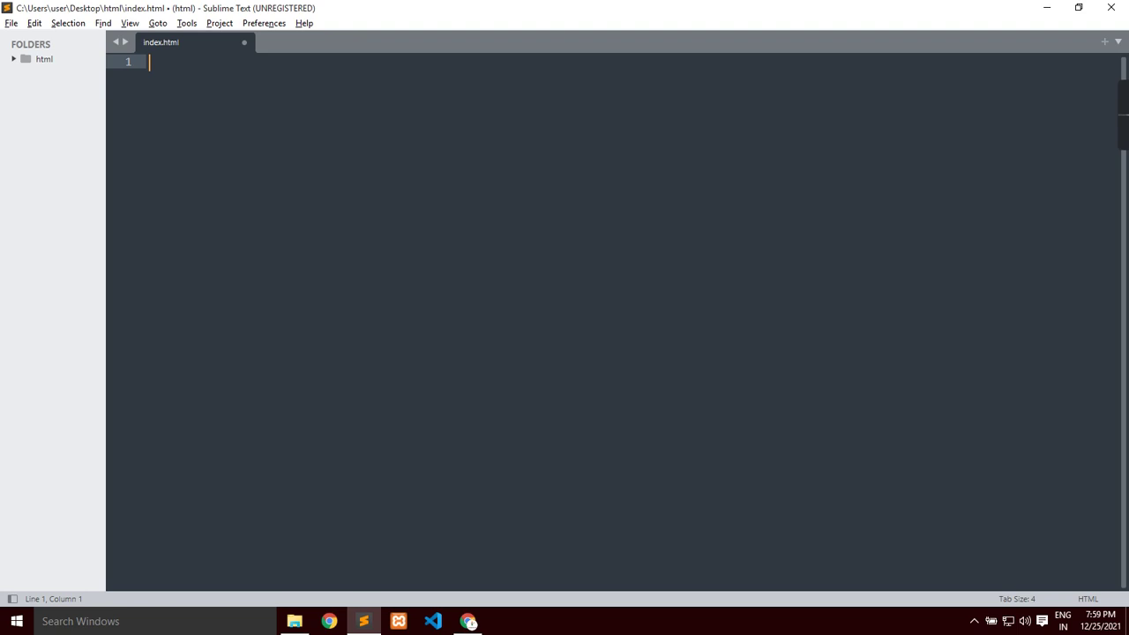
type("!")
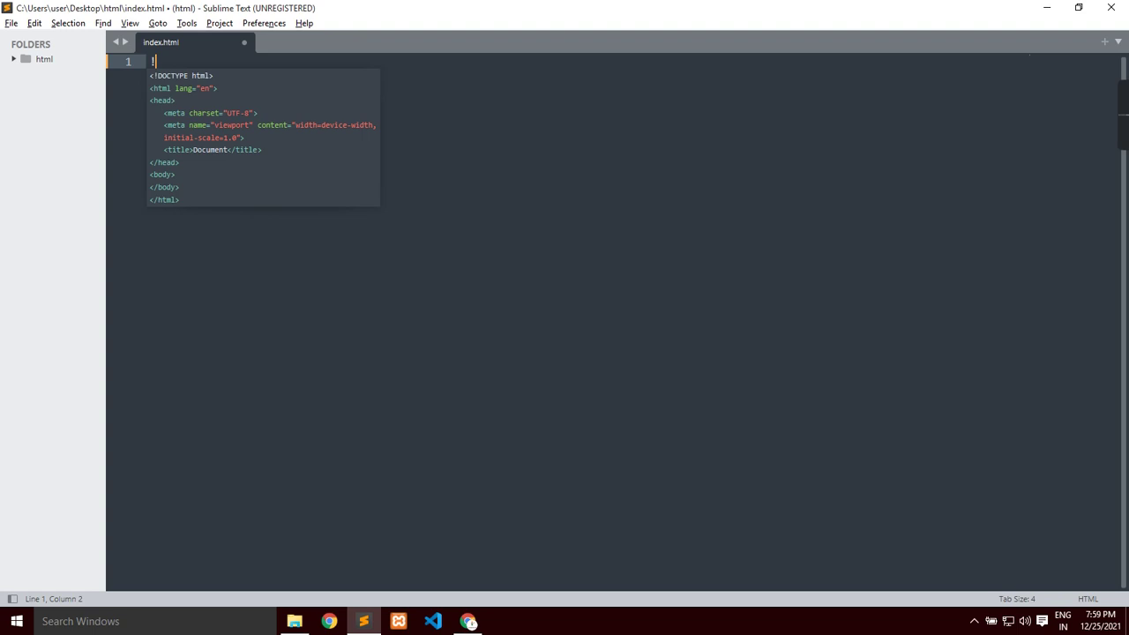
key("BackSpace")
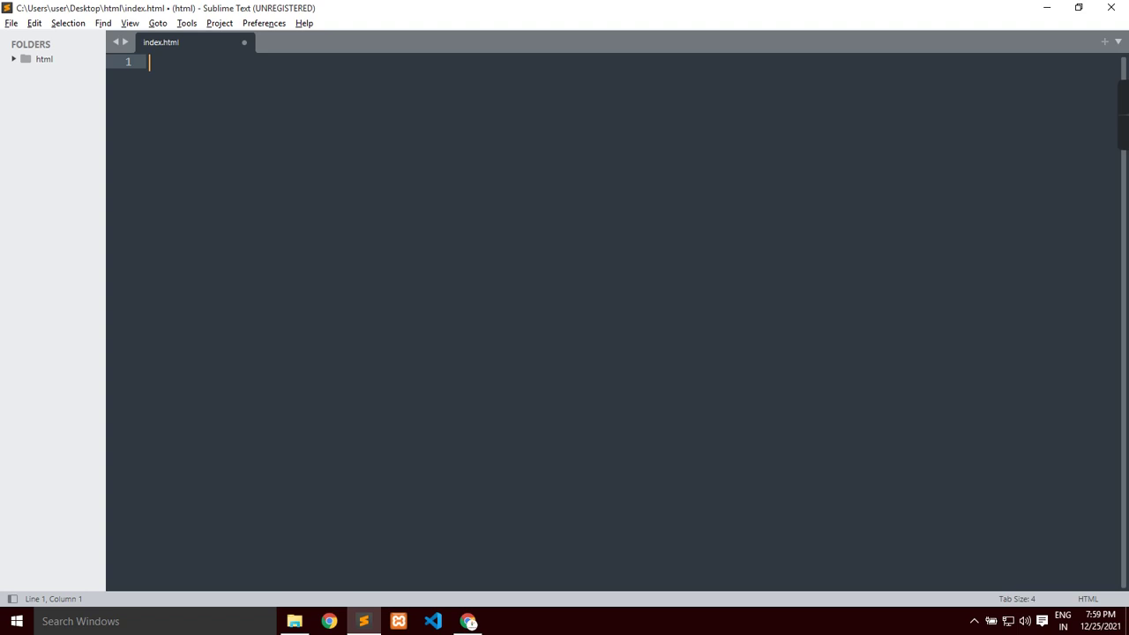
Step: Find "install" among the editor's commands and run Package Control: Install Package
key("ctrl+shift+p")
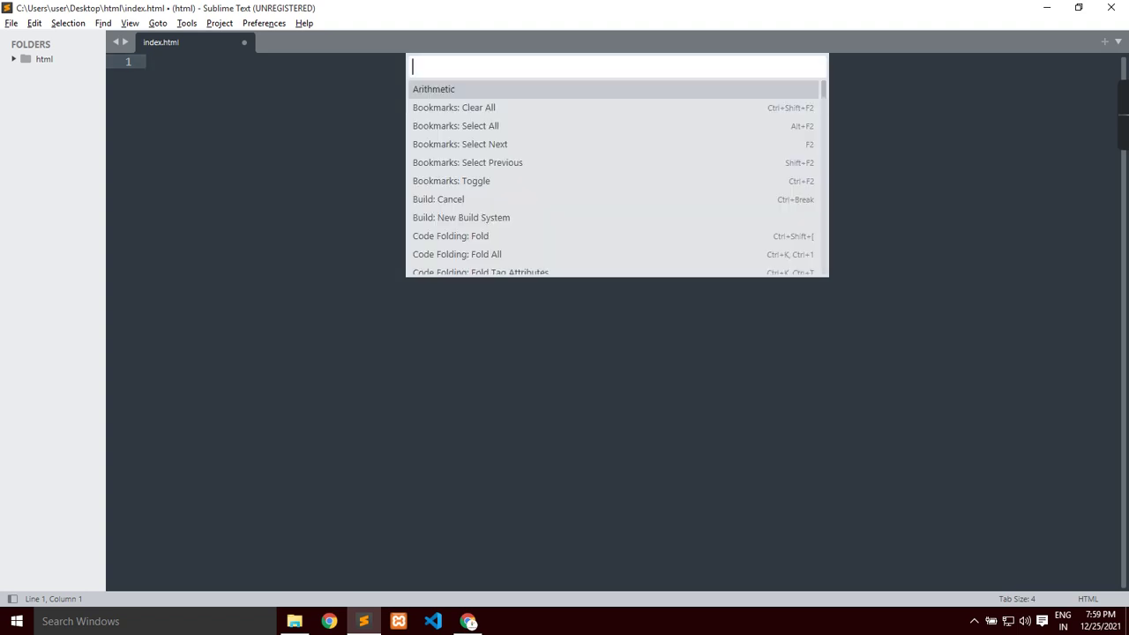
type("insa")
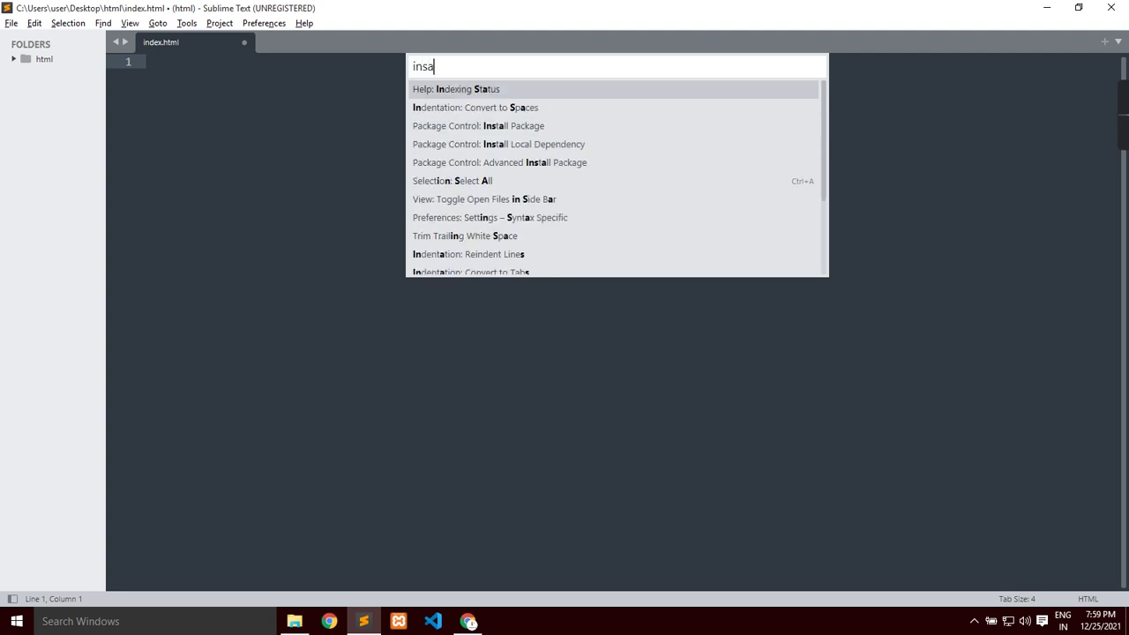
key("BackSpace")
type("ta")
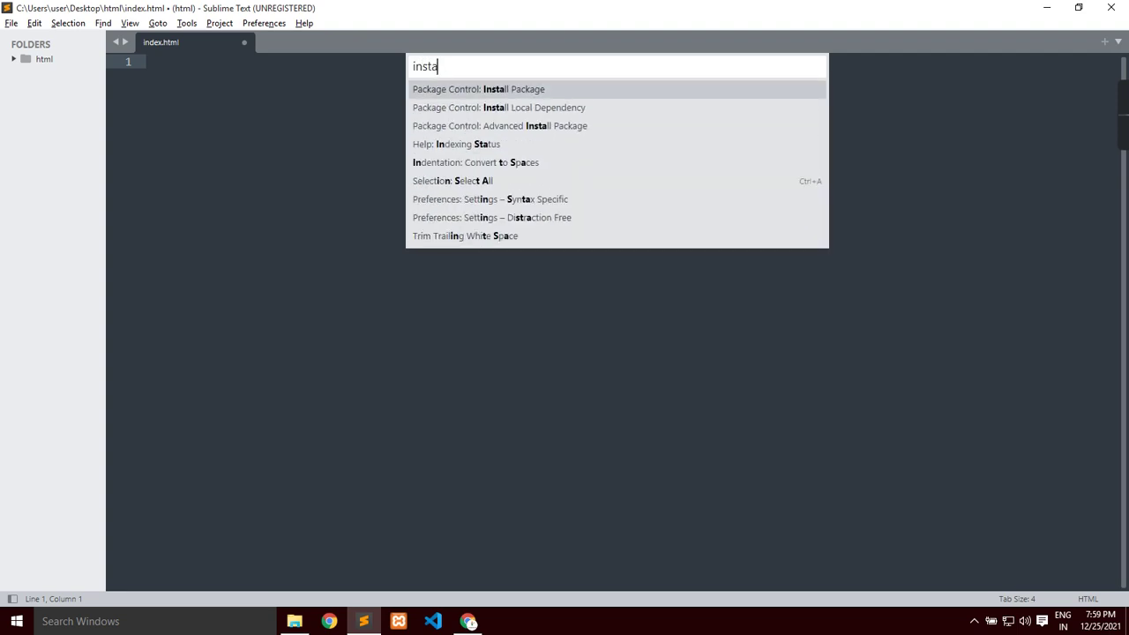
type("ll")
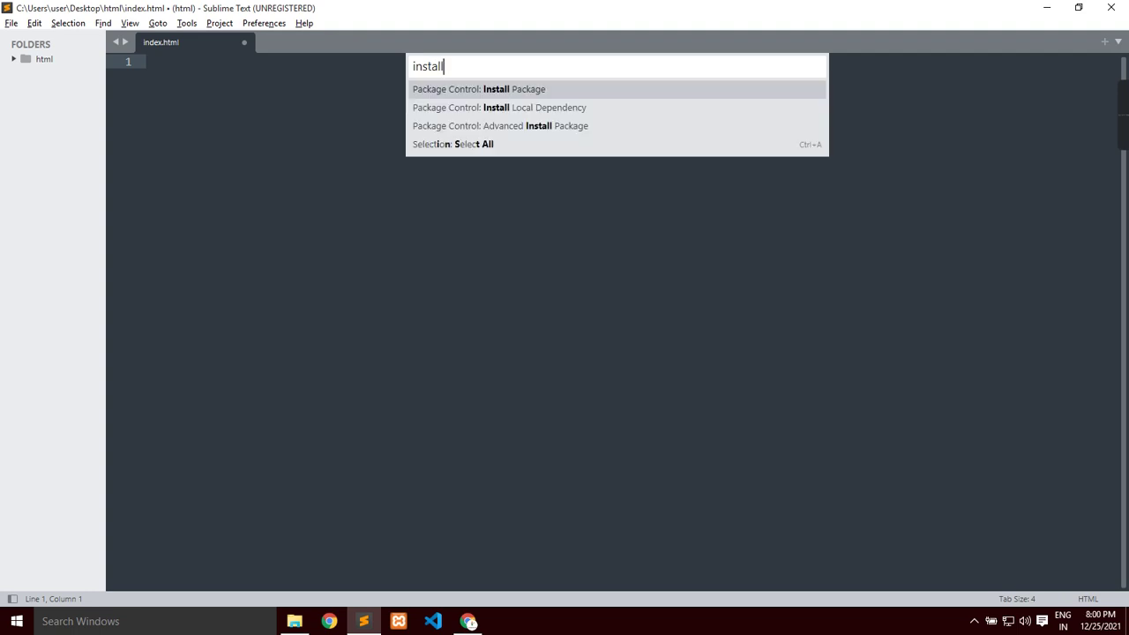
left_click(468, 89)
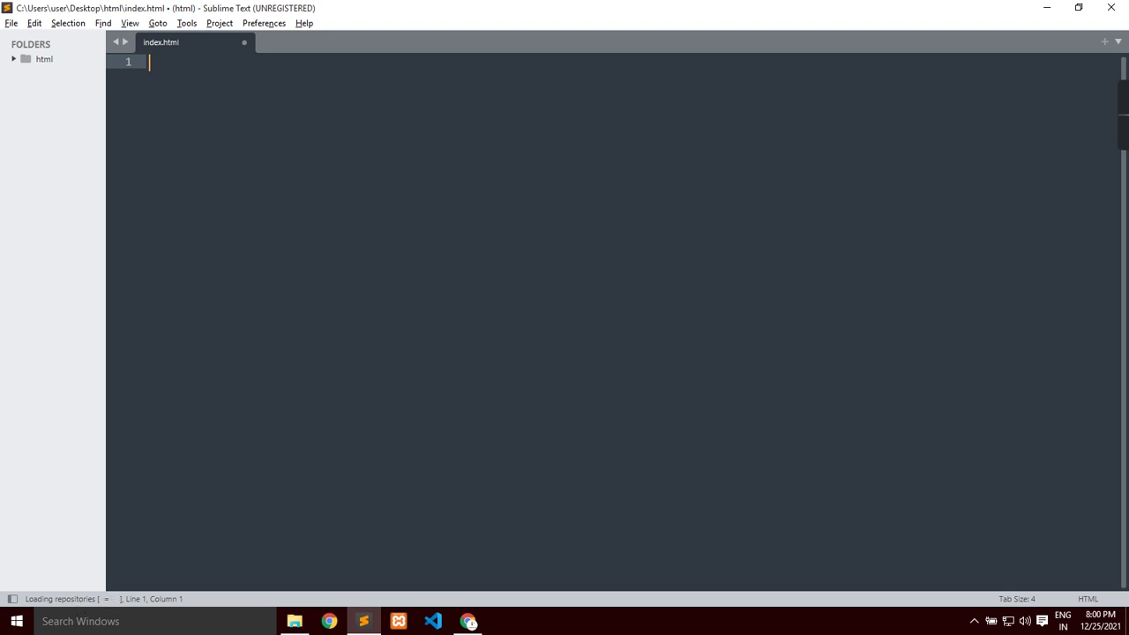
Step: Search the editor's commands for "emmet" and look through the matching entries, then dismiss the list
key("ctrl+shift+p")
type("emme")
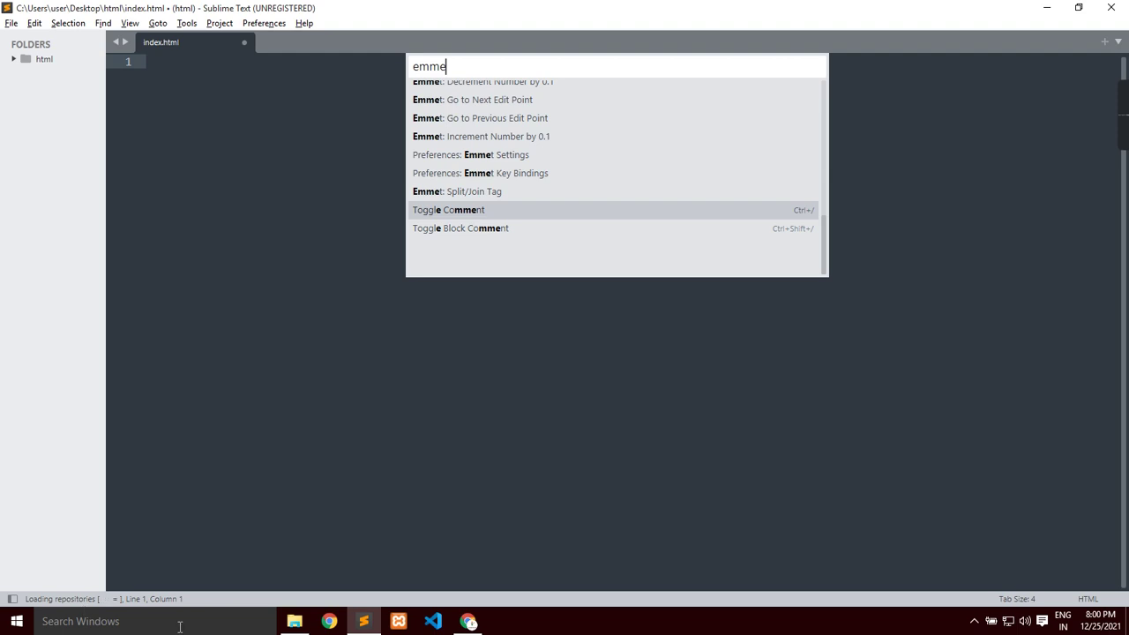
key("Up")
key("Up")
key("Up")
key("Up")
key("Up")
key("Up")
key("Up")
key("Up")
key("Up")
key("Up")
key("Up")
key("Up")
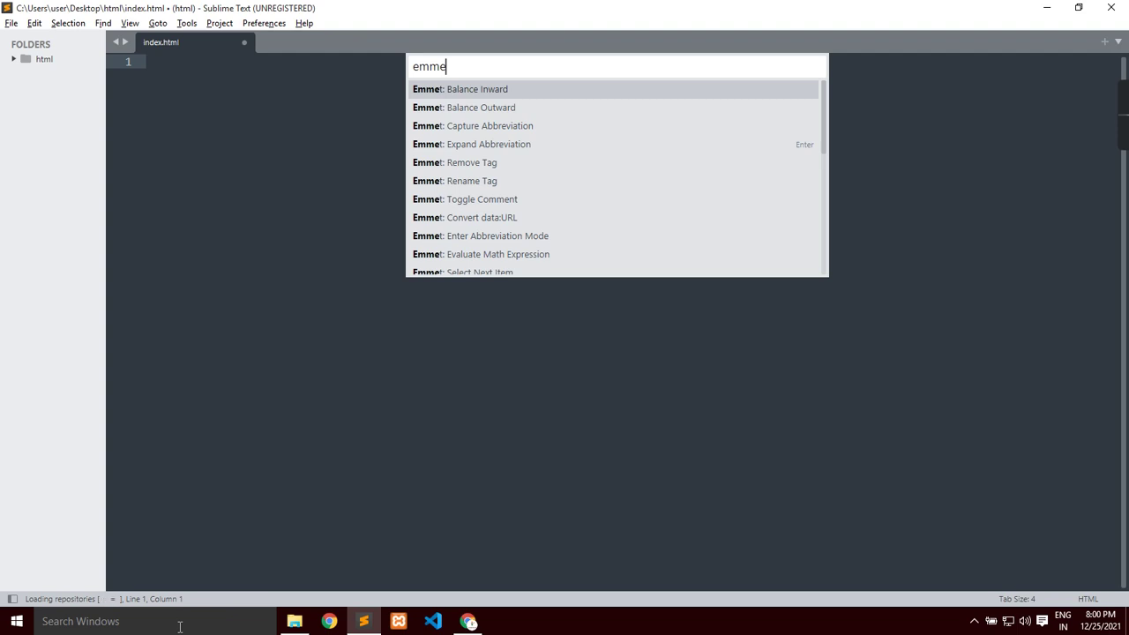
type("t")
key("Up")
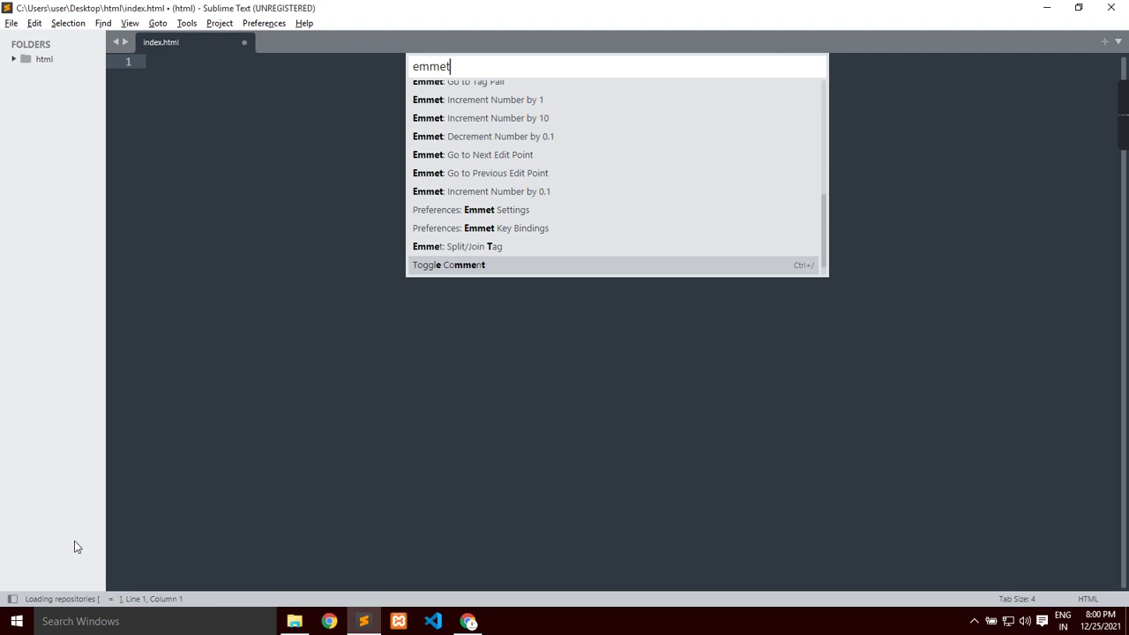
left_click(203, 248)
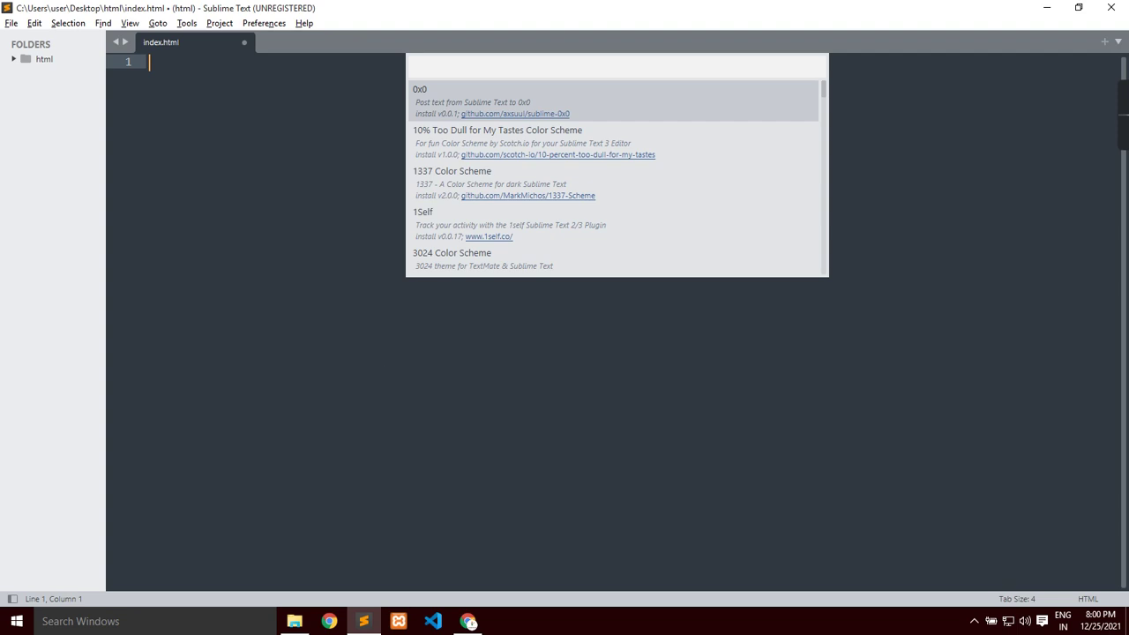
key("alt+shift")
key("ctrl+shift+p")
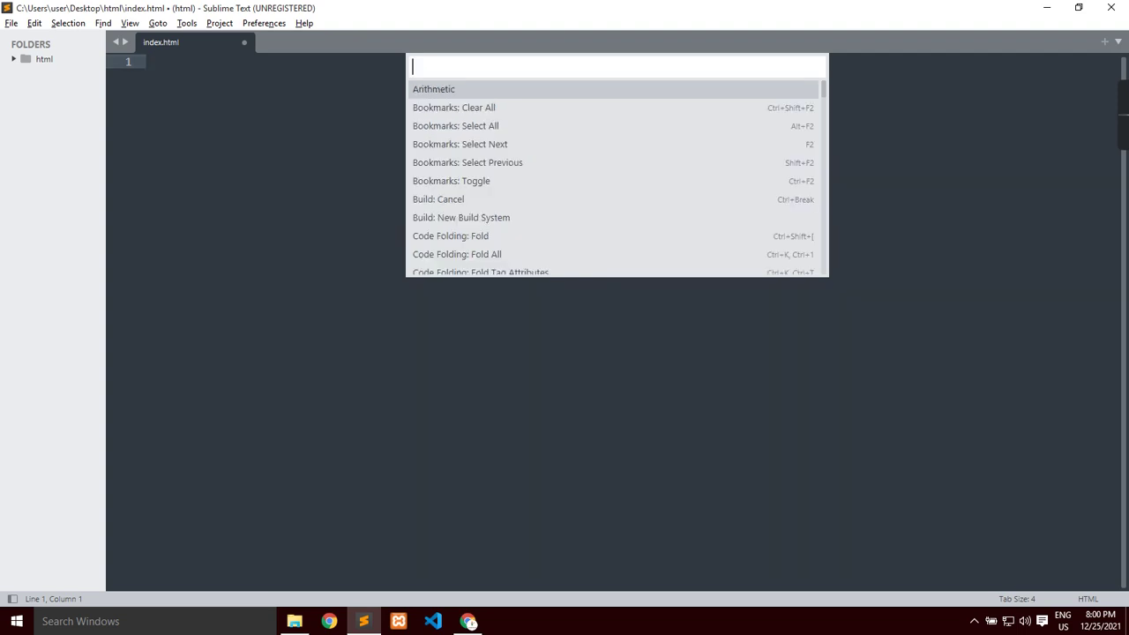
key("Escape")
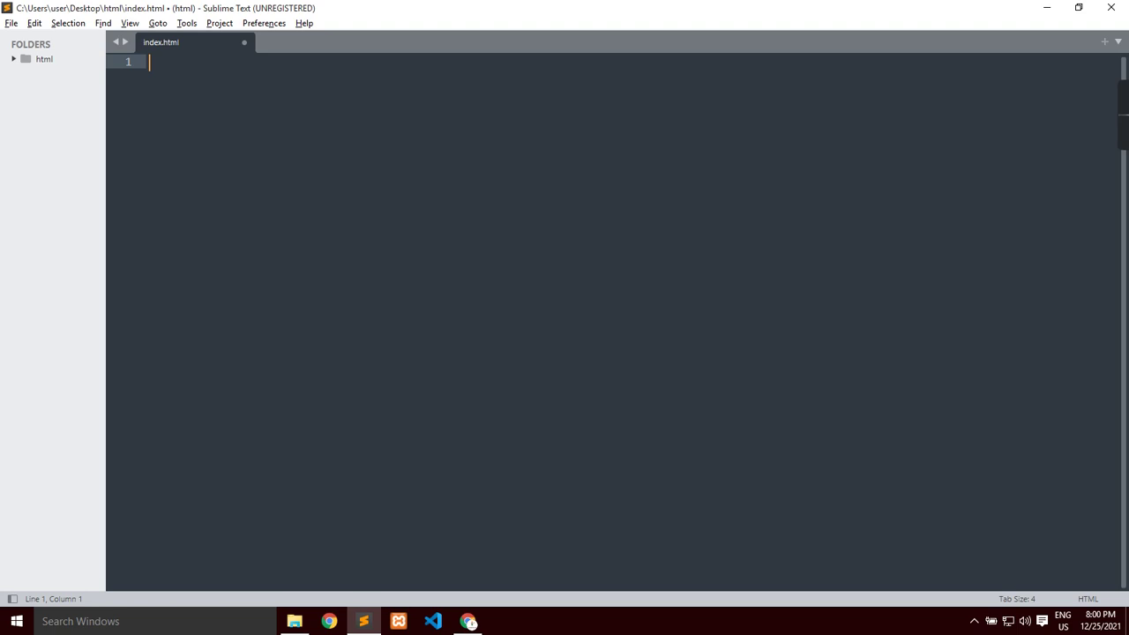
Step: Try to expand the "!" abbreviation on line 1, and clear the inserted character and blank lines
type("!")
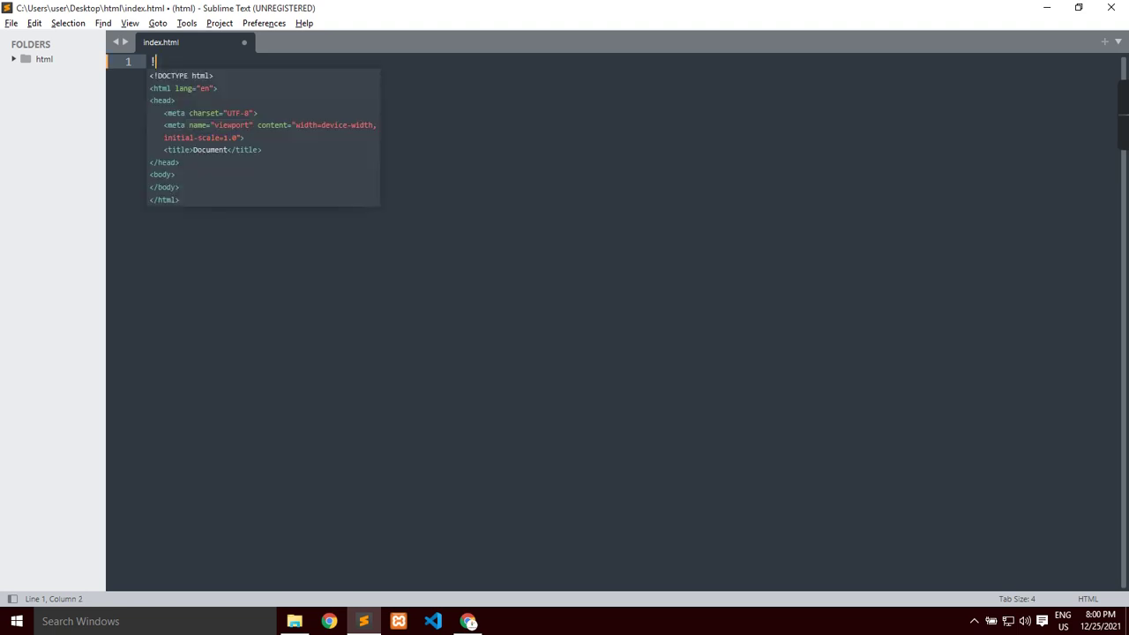
key("Return")
key("Return")
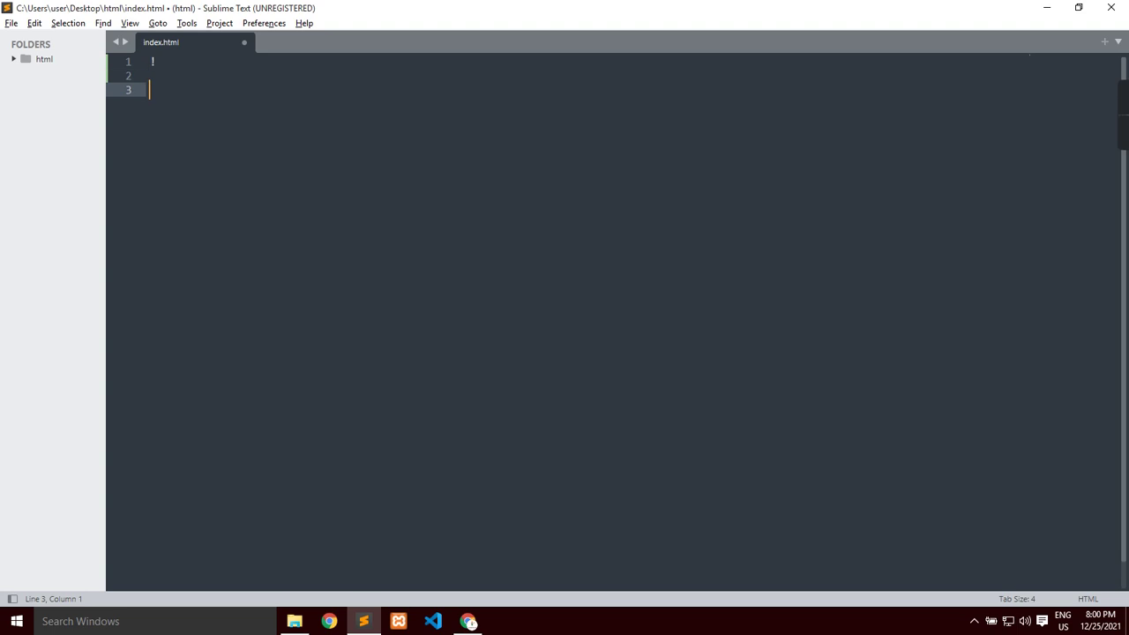
key("BackSpace")
key("BackSpace")
key("BackSpace")
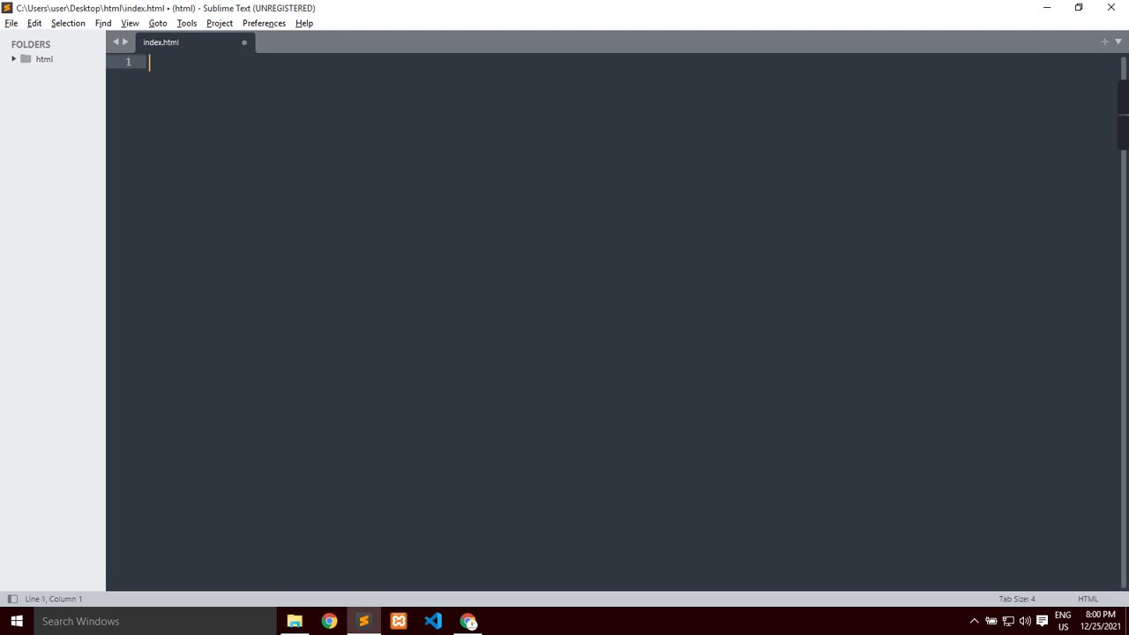
Step: Expand the "!" abbreviation into the HTML boilerplate, and clear the entire content of index.html
type("!DOCTYPE html>")
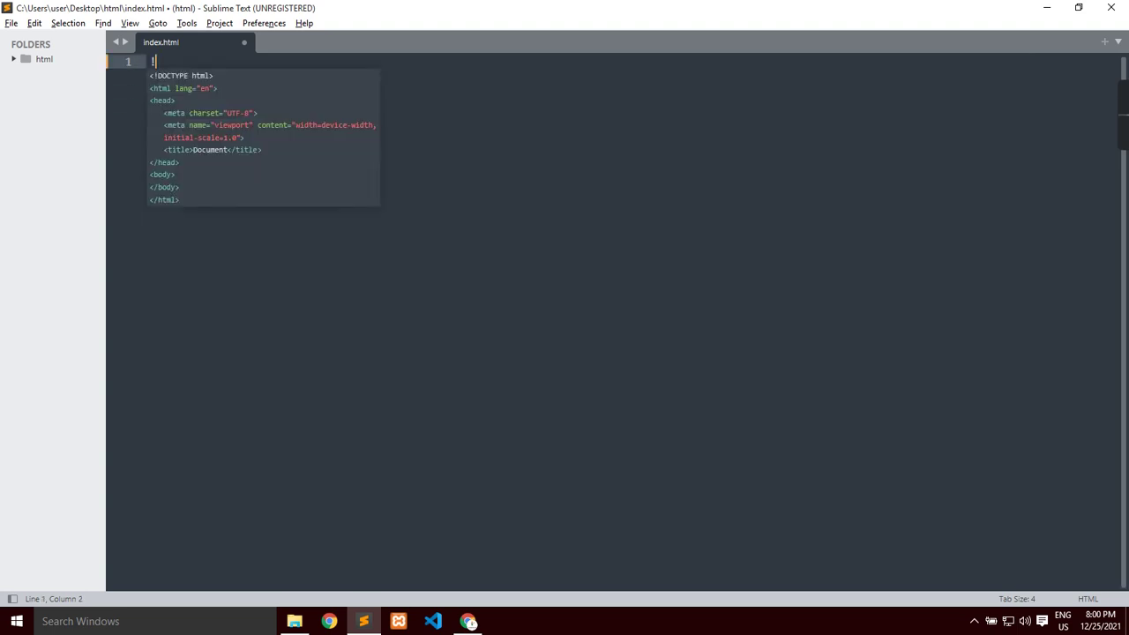
key("Tab")
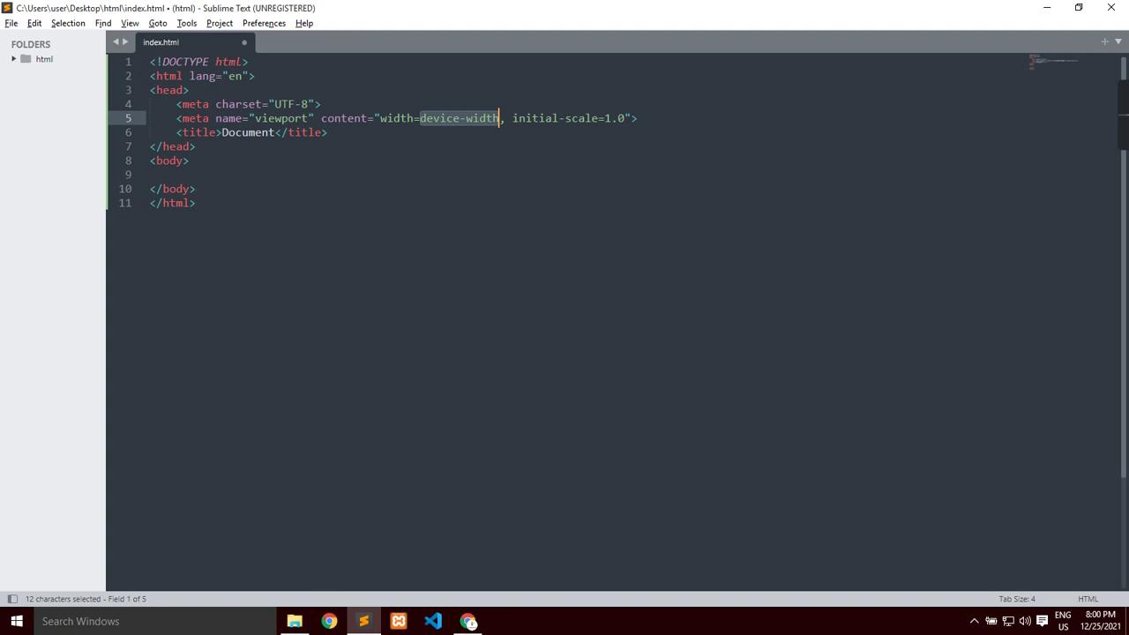
key("ctrl+a")
key("BackSpace")
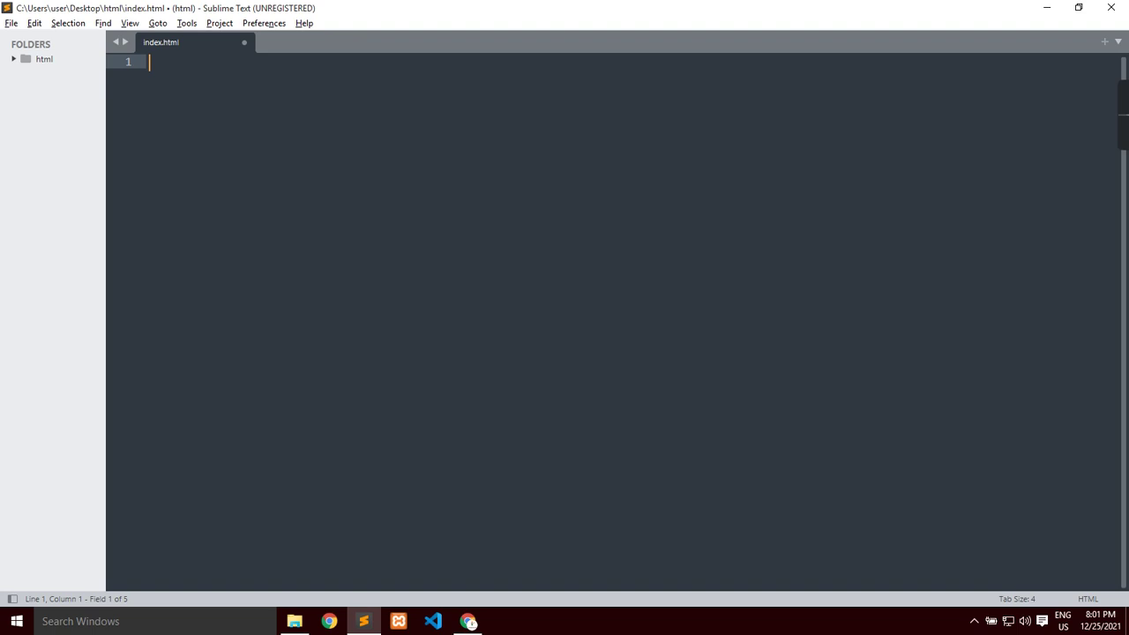
Step: Insert the basic HTML document structure in the empty index.html by expanding the html snippet after "<"
type("<")
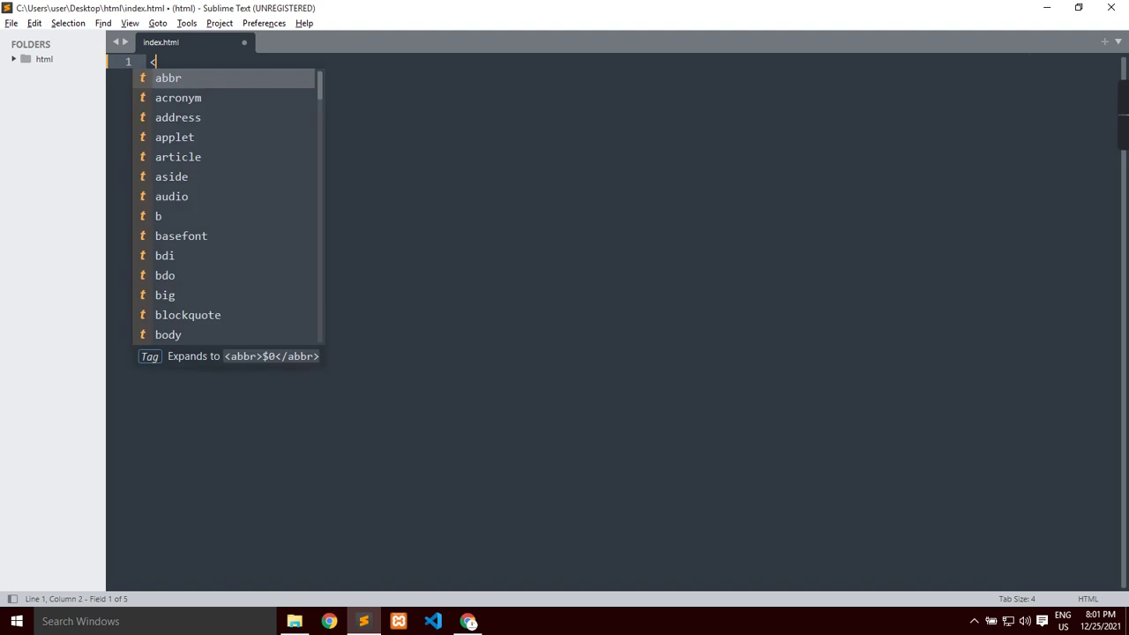
type("html")
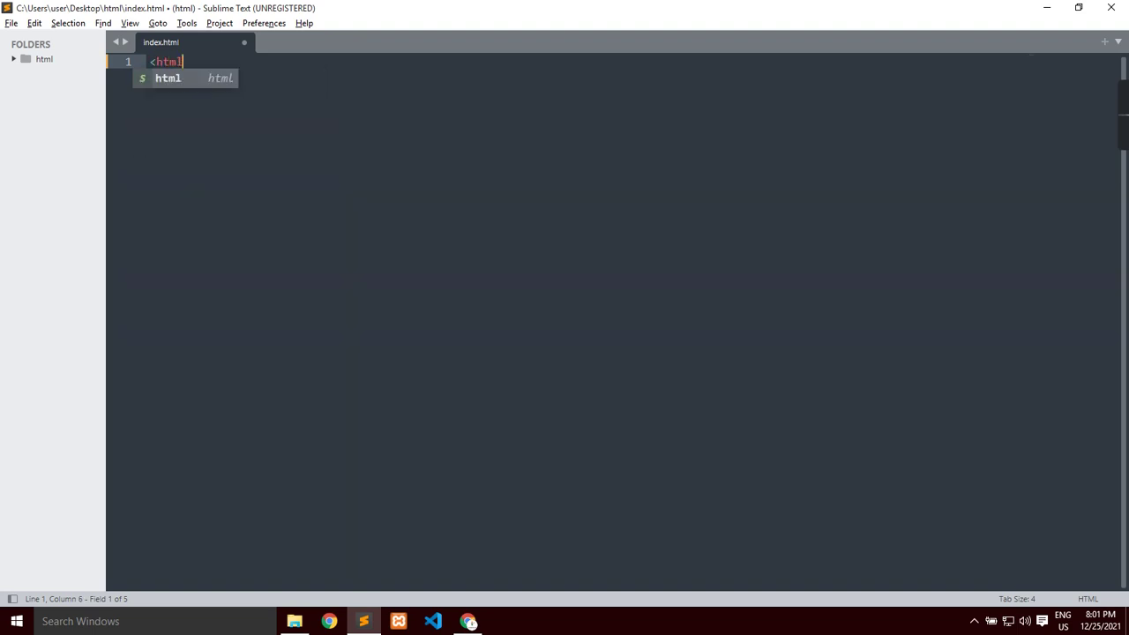
key("Tab")
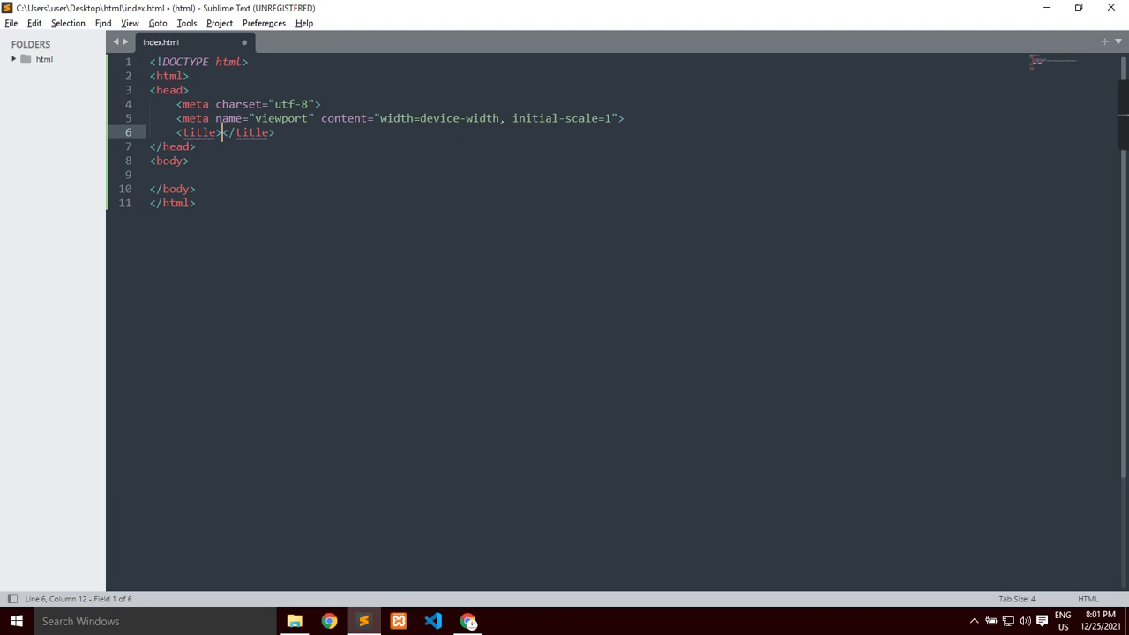
Step: Add three more blank lines inside the body element and place the cursor on line 11
key("Down")
key("Down")
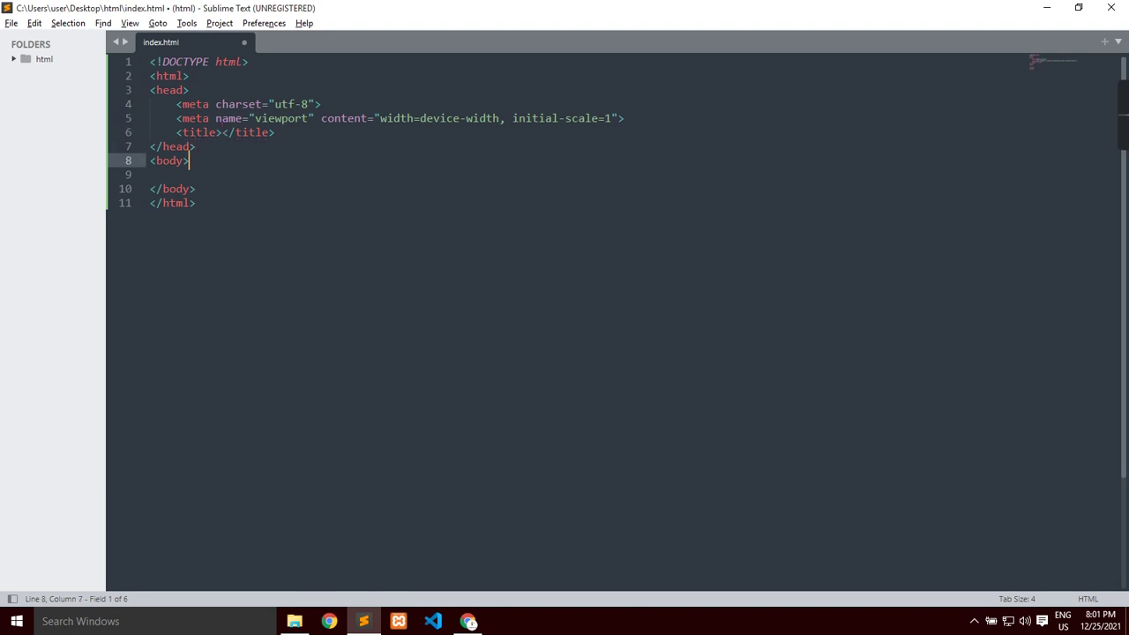
key("Return")
key("Down")
key("Return")
key("Return")
key("Up")
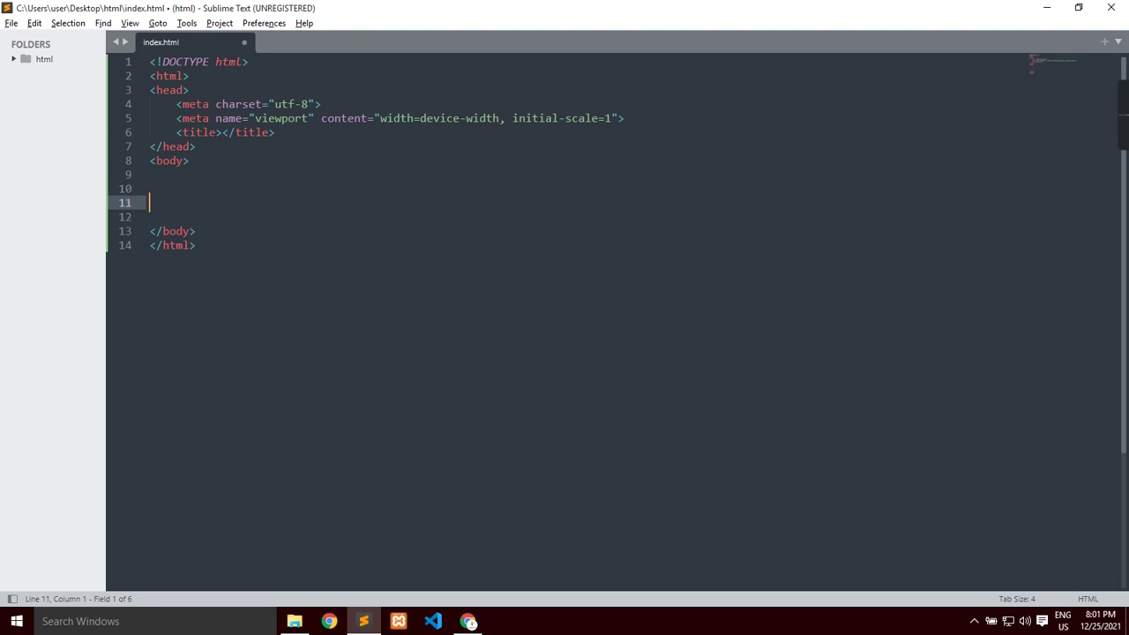
Step: Add a title element containing "sjhfgkwkf" on line 11 in the body and save index.html
type("<title>sjhfgkwkf</title>")
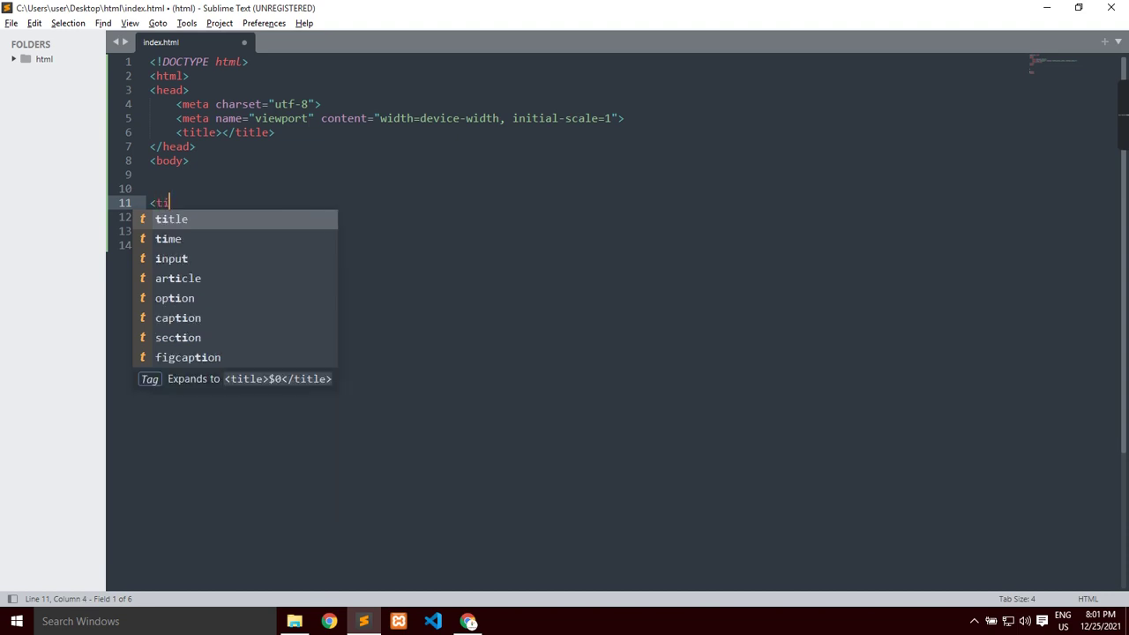
key("Return")
type("sjhfgkwkf</title>")
key("ctrl+s")
Step: Bring up index.html in the browser, reload the page, and go back to Sublime Text
key("super+Tab")
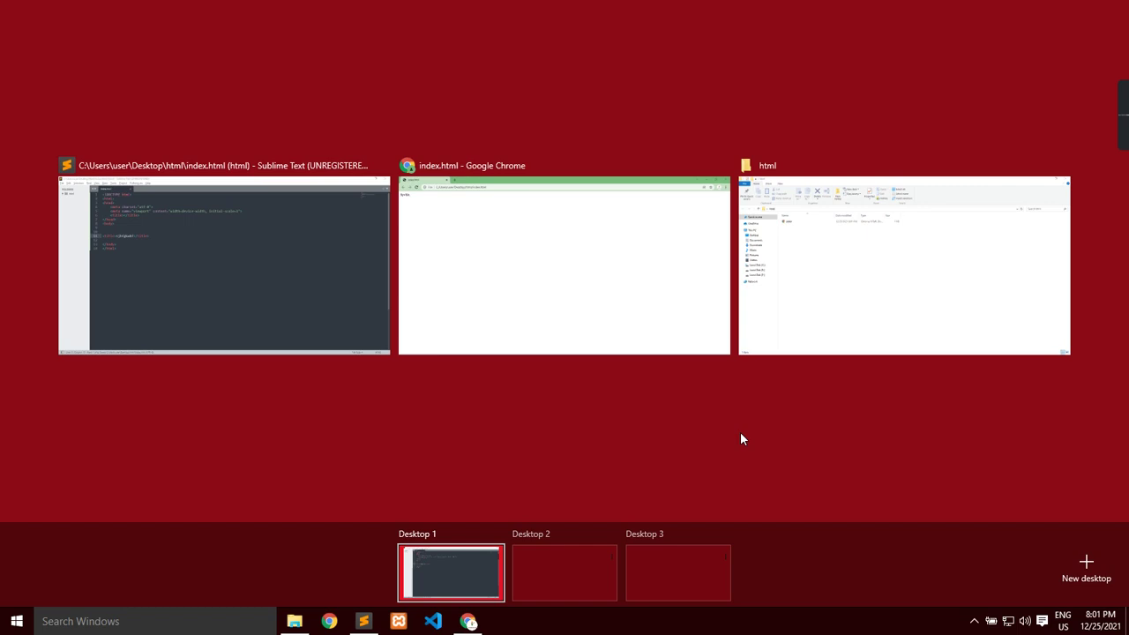
key("alt+Tab")
key("alt+Tab")
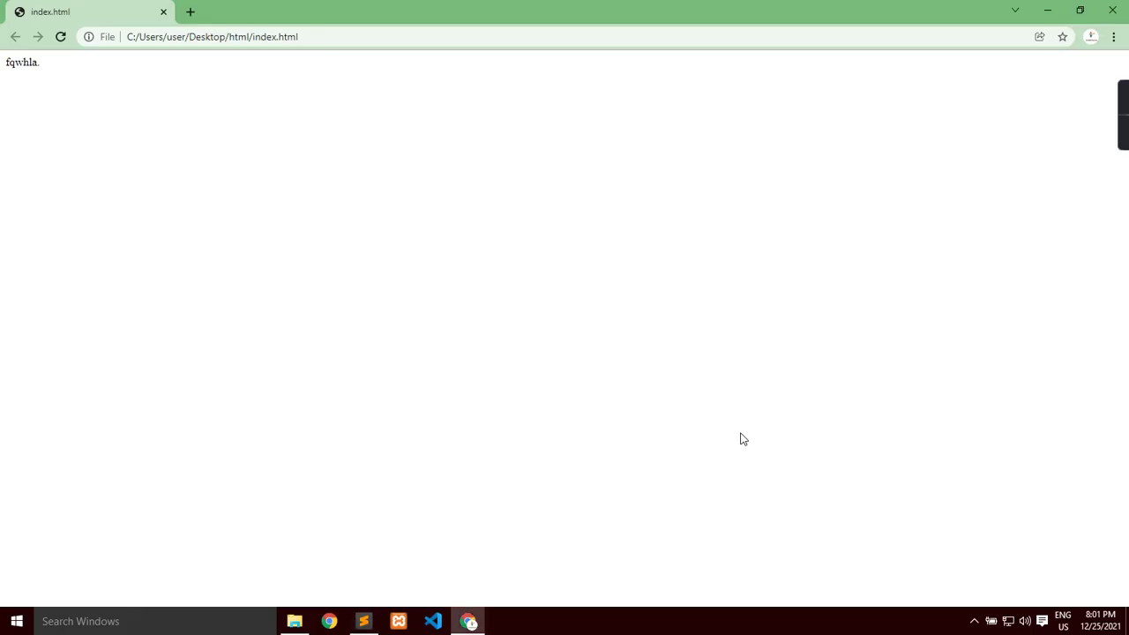
key("F5")
key("alt+Tab")
Step: Delete the title line from the body, enter "igsdf;kl" in the head's title element, and save index.html
left_click_drag(308, 202, 125, 187)
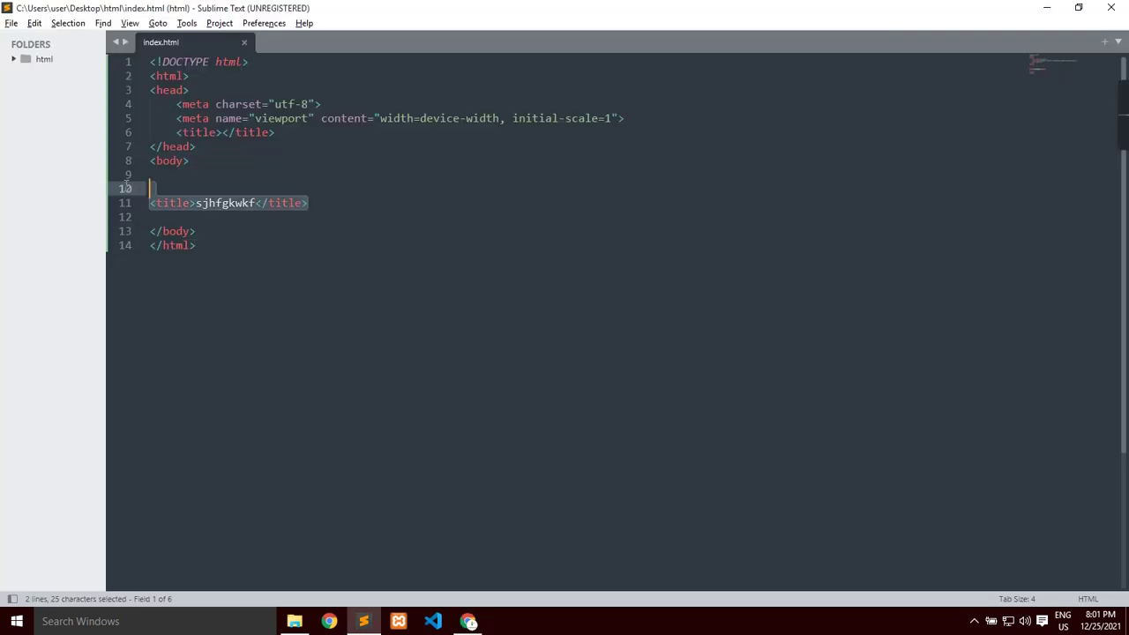
key("BackSpace")
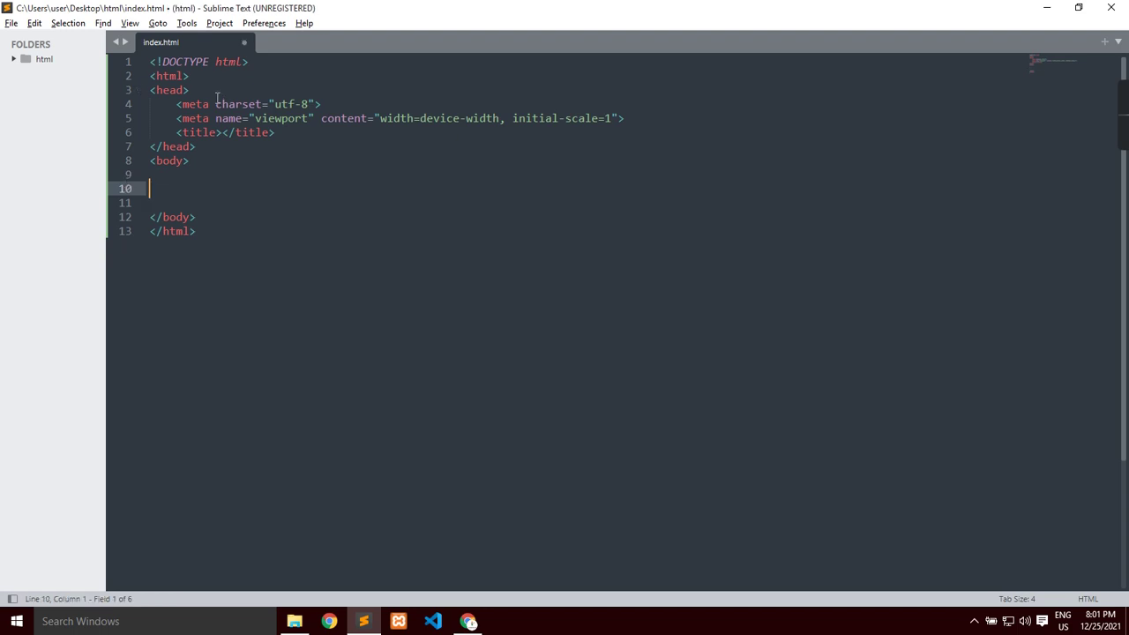
left_click(222, 133)
type("jgsdf;kl")
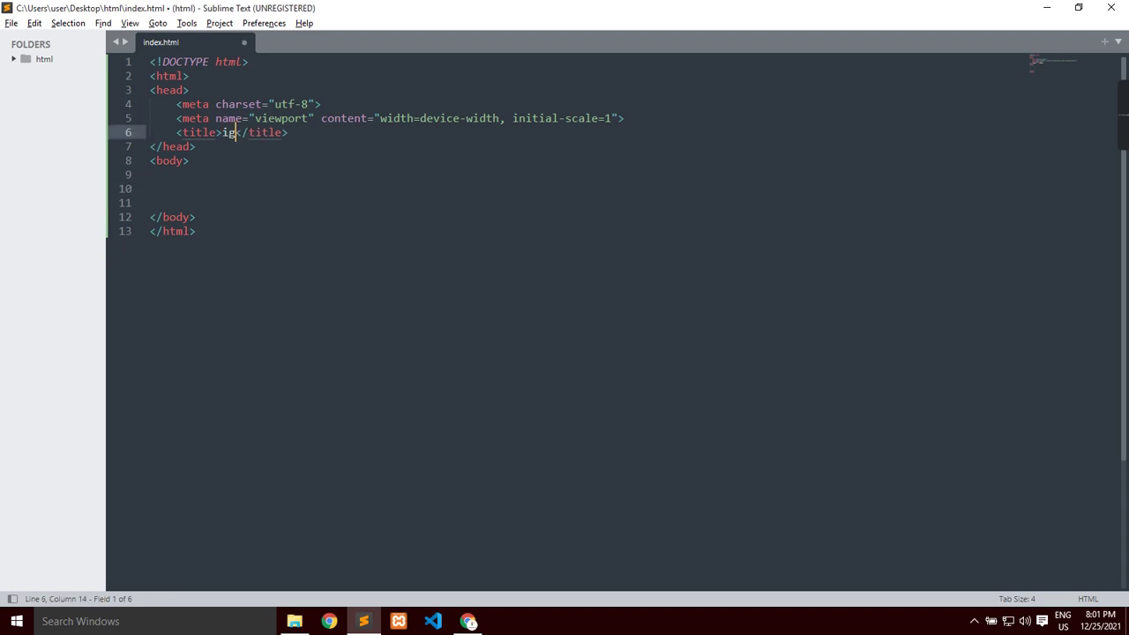
key("ctrl+s")
key("Escape")
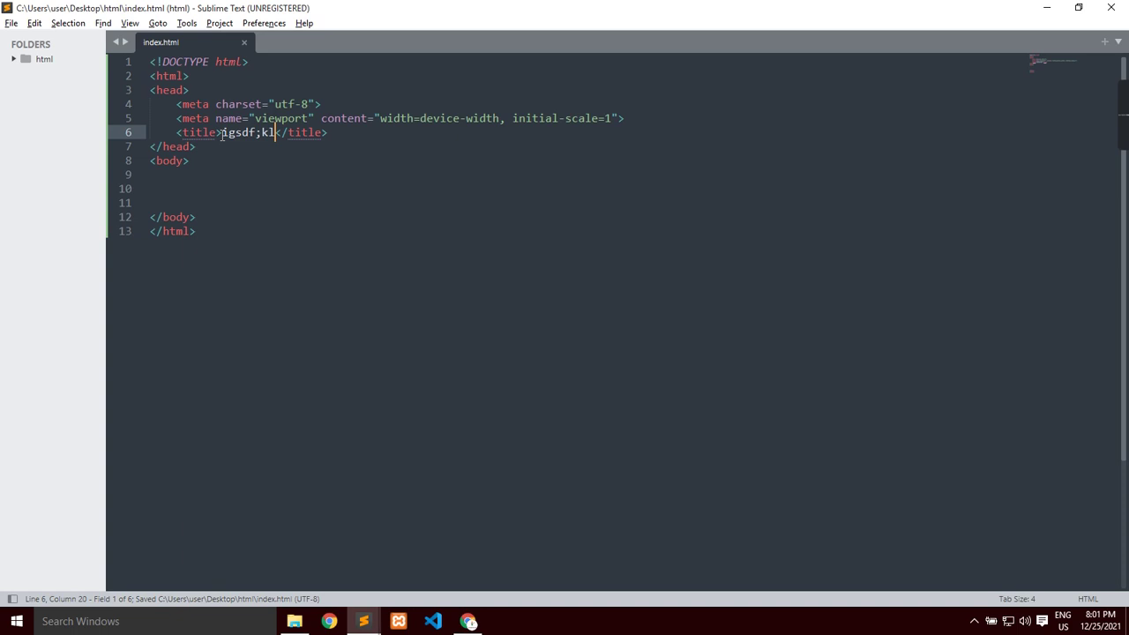
key("ctrl+s")
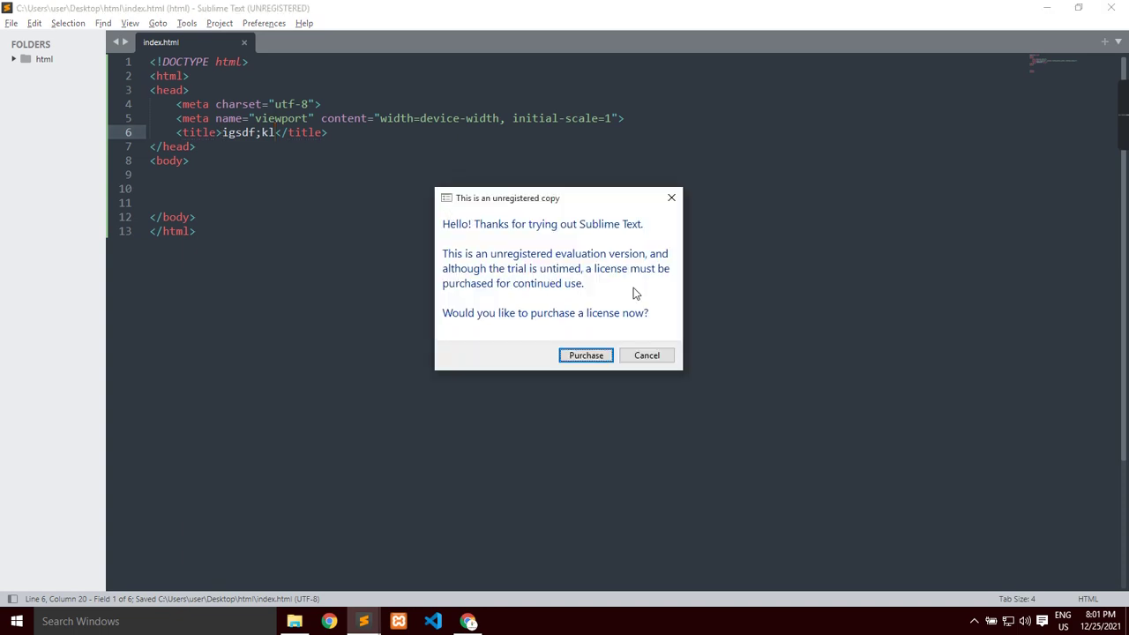
Step: Dismiss the licence purchase prompt, check index.html in the browser, and return to Sublime Text
left_click(662, 355)
key("Down")
key("Down")
key("Down")
key("Down")
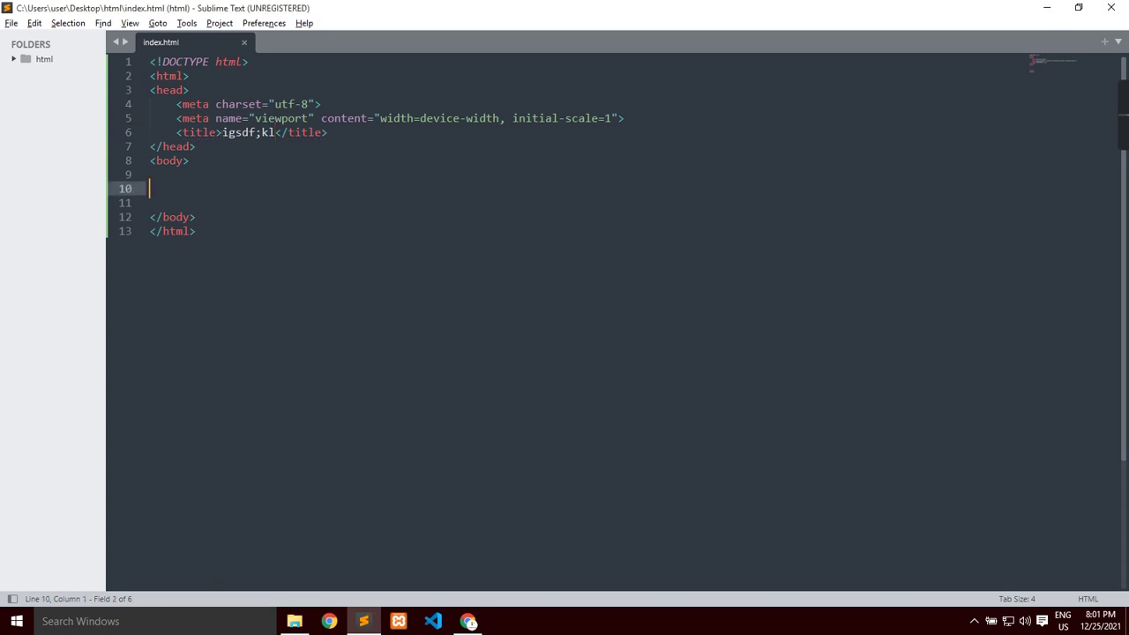
key("ctrl+alt+v")
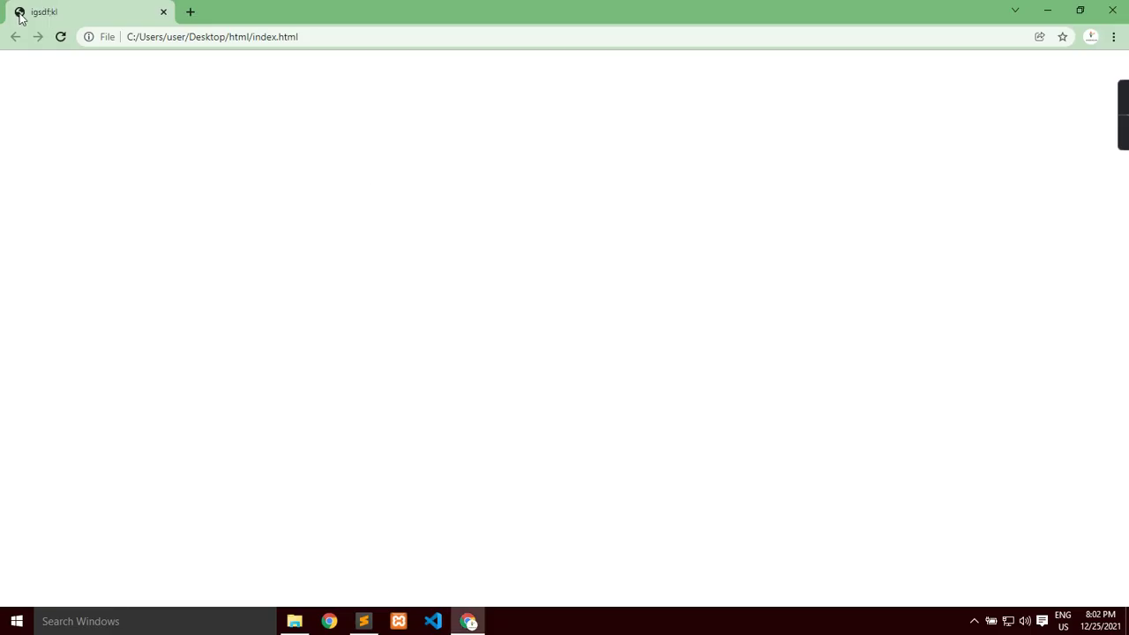
key("alt+Tab")
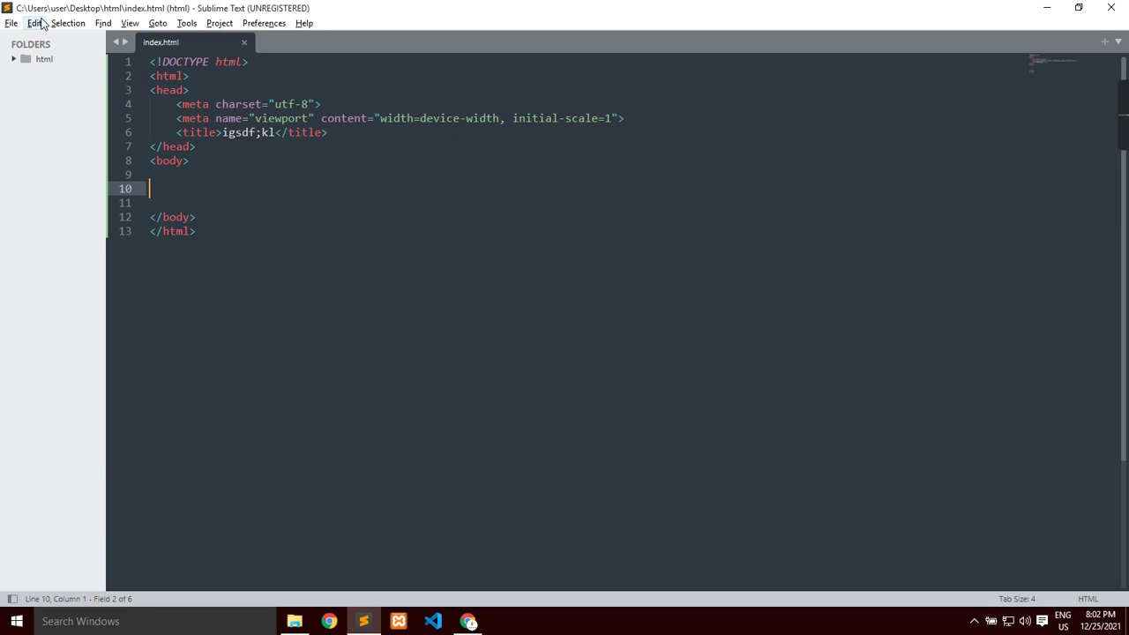
Step: Replace the head title's text with "newindiavoice.com............" and save index.html
left_click(275, 132)
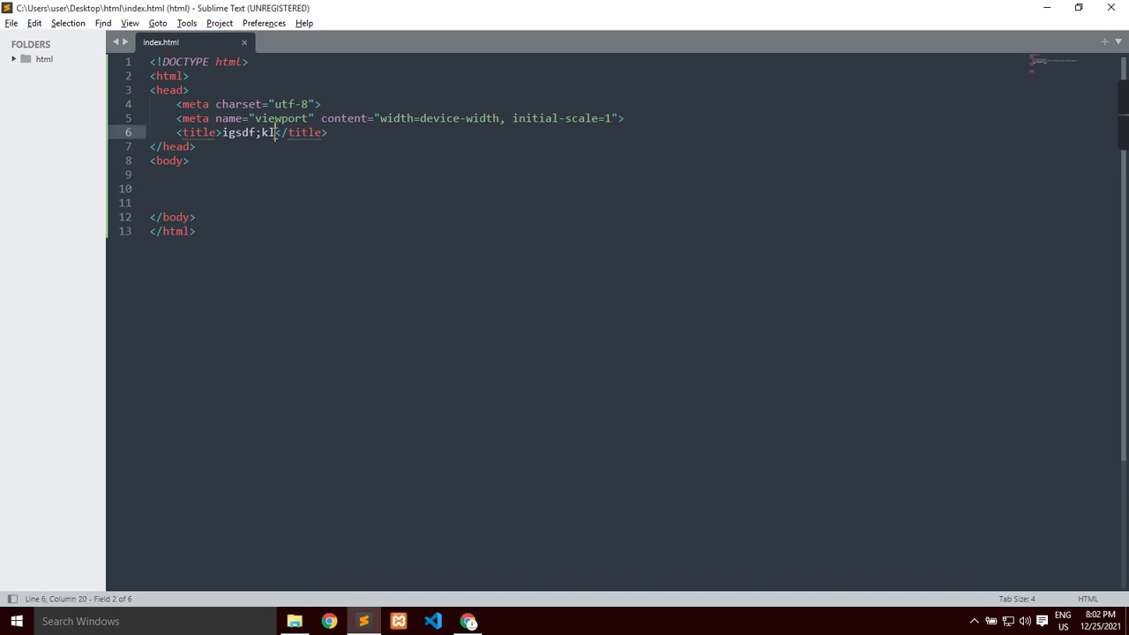
key("BackSpace")
key("BackSpace")
key("BackSpace")
key("BackSpace")
key("BackSpace")
key("BackSpace")
key("BackSpace")
key("BackSpace")
type("newindia")
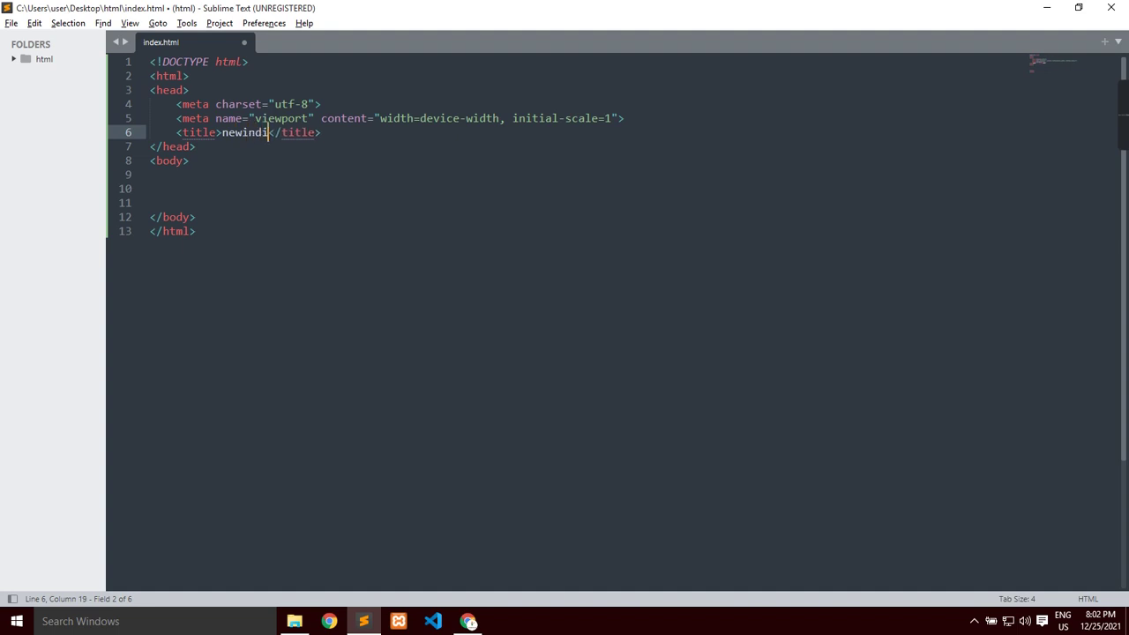
type("voice.c")
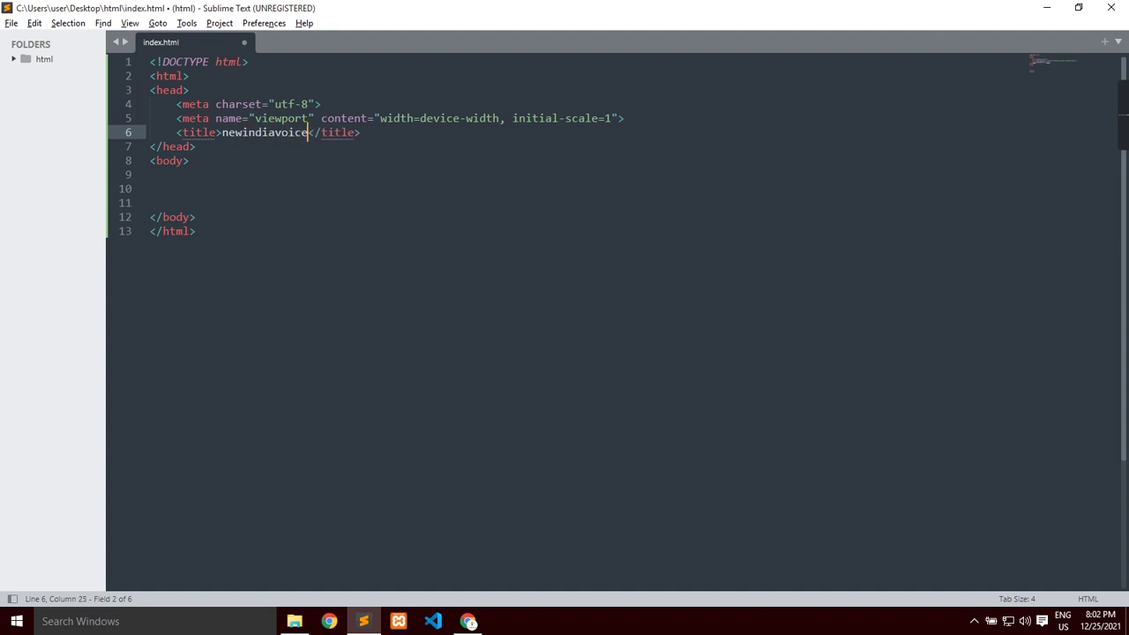
type("om............")
key("ctrl+s")
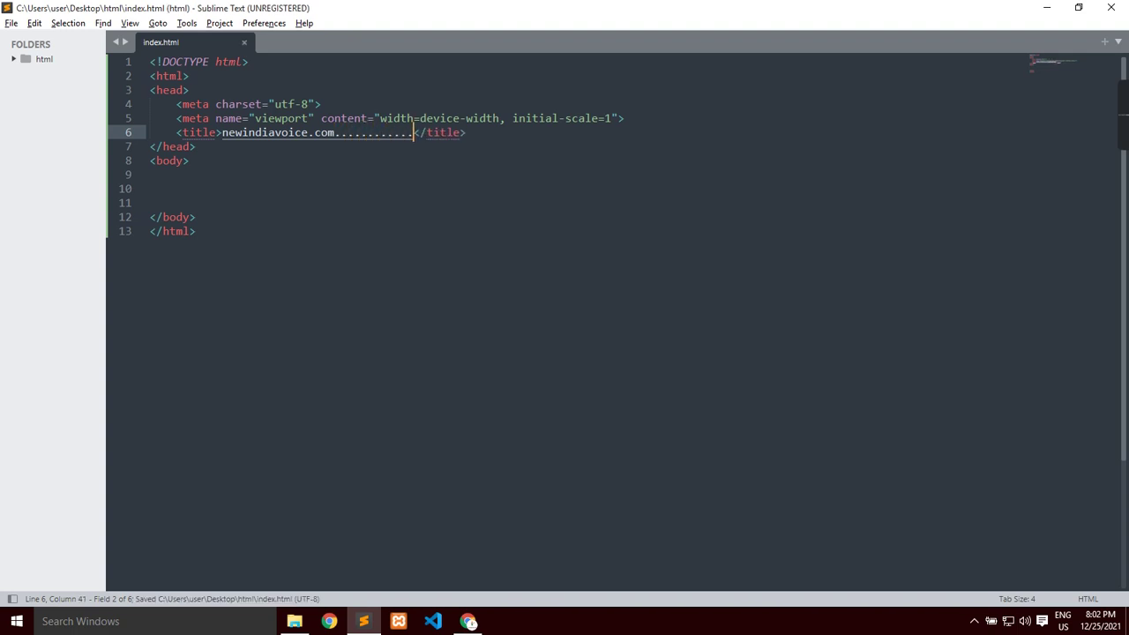
Step: Reload index.html in the browser to check the page title, and go back to Sublime Text
key("alt+Tab")
key("ctrl+r")
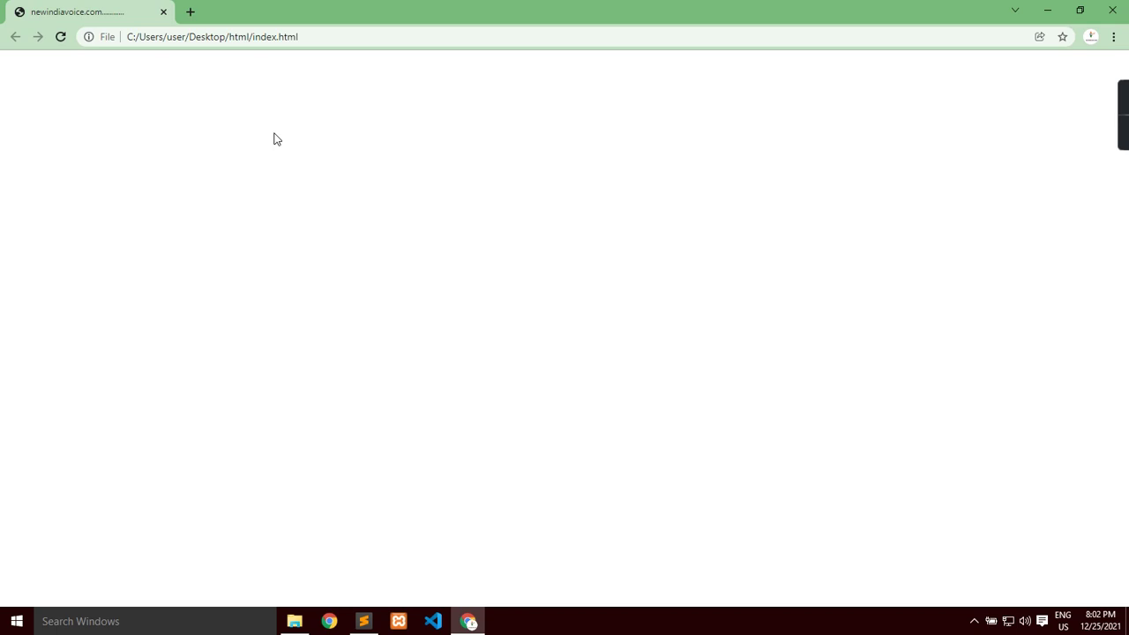
key("alt+Tab")
Step: Delete the trailing dots from the title so it reads "newindiavoice.com"
key("BackSpace")
key("BackSpace")
key("BackSpace")
key("BackSpace")
key("BackSpace")
key("BackSpace")
key("BackSpace")
key("BackSpace")
key("BackSpace")
key("BackSpace")
key("BackSpace")
key("BackSpace")
key("Left")
key("Left")
key("Left")
key("Left")
key("Left")
key("Left")
key("Left")
key("Left")
key("Left")
key("Left")
key("Left")
key("Left")
key("Left")
key("Left")
key("Left")
key("Left")
key("Left")
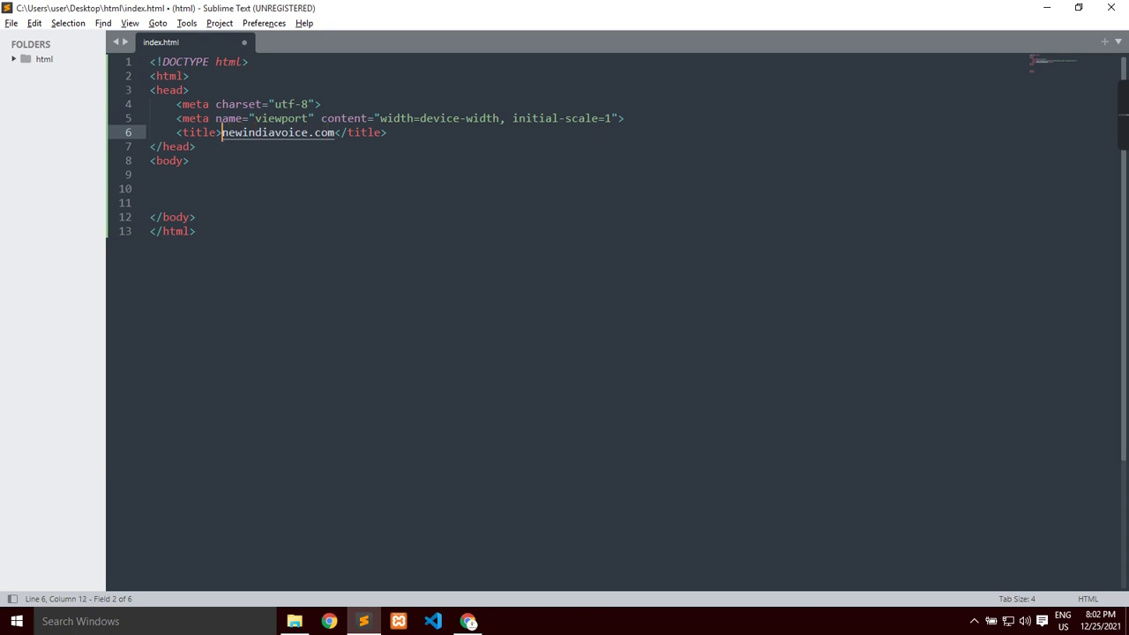
type("//")
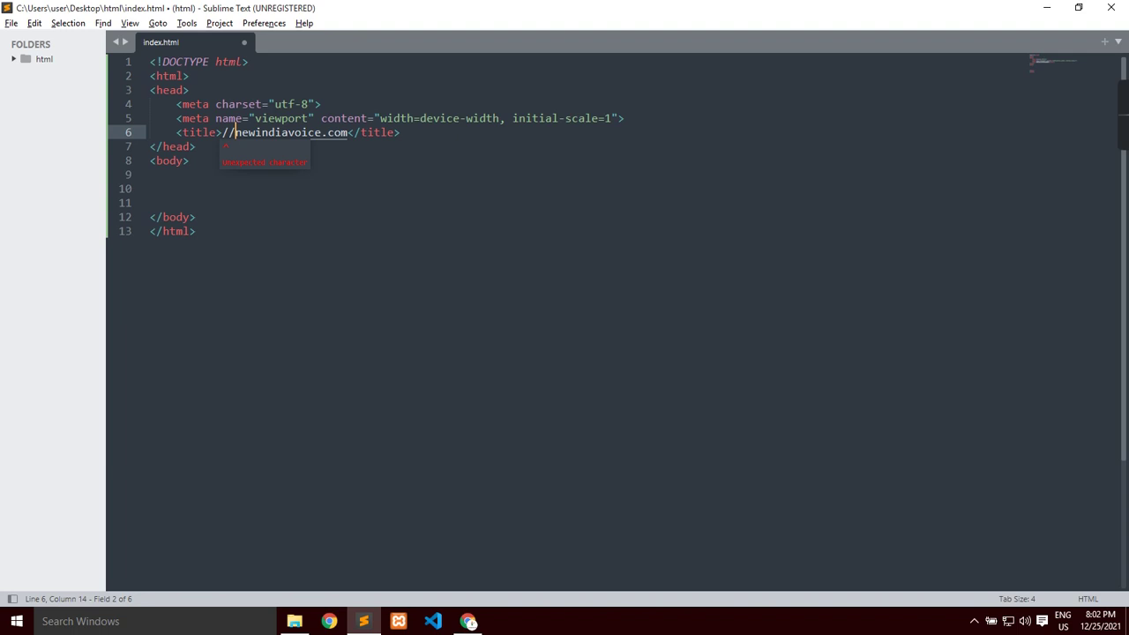
key("BackSpace")
key("BackSpace")
type("http:")
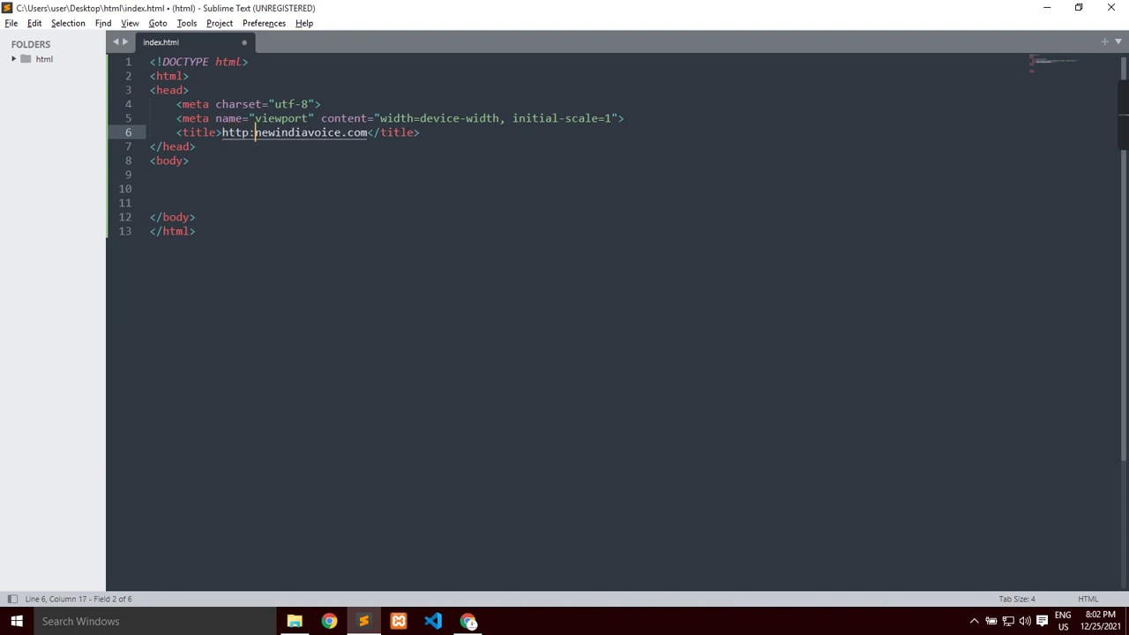
type("??")
key("BackSpace")
key("BackSpace")
type("//www")
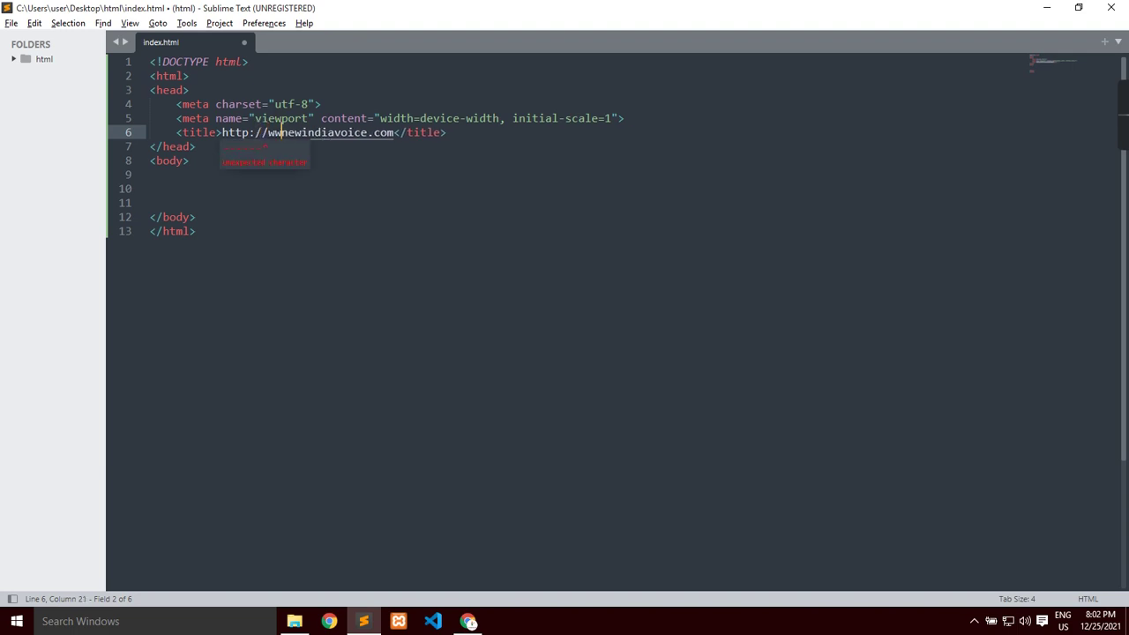
type(".")
key("ctrl+s")
left_click(267, 133)
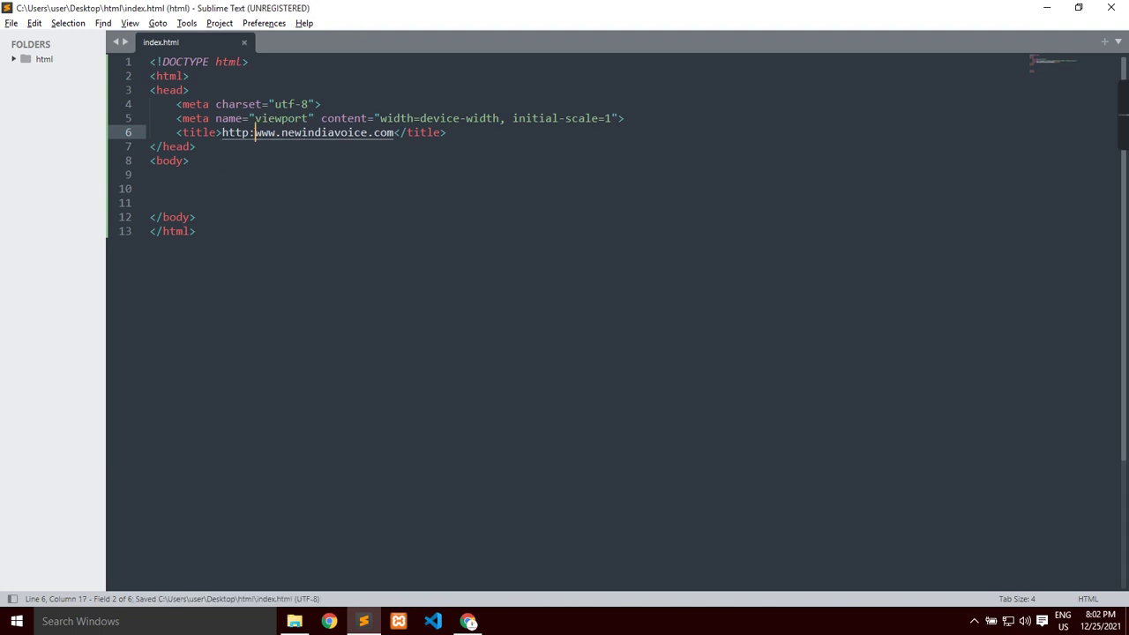
Step: Refresh the page in the browser, inspect the tab title, and return to the code editor
key("alt+Tab")
key("ctrl+r")
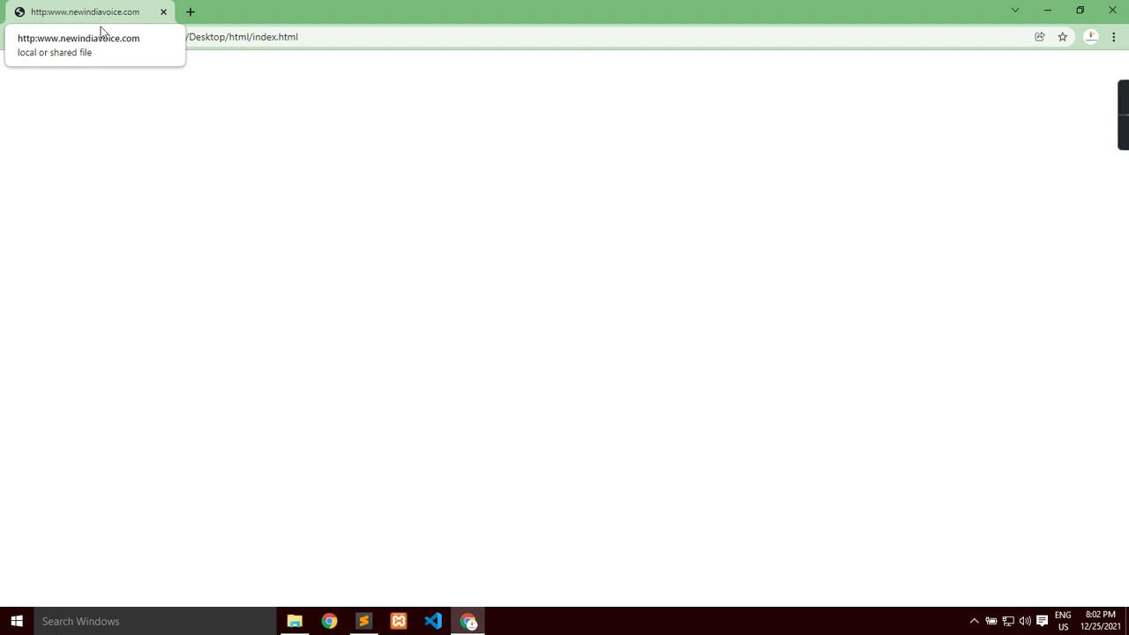
key("alt+Tab")
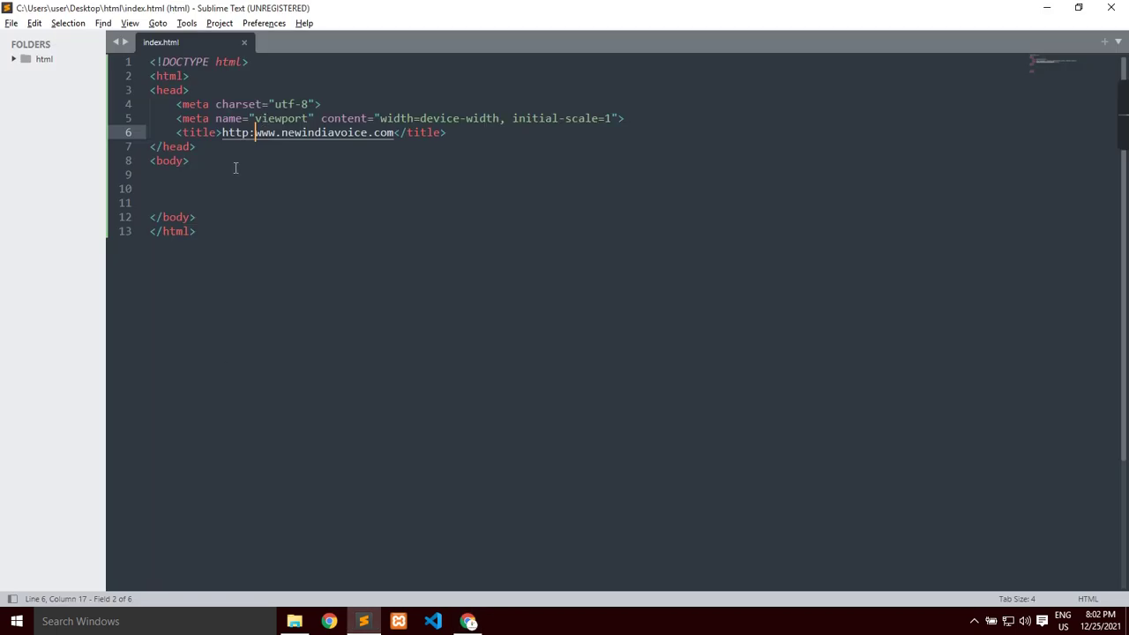
Step: Insert two blank lines below the opening body tag
left_click(222, 167)
key("Return")
key("Return")
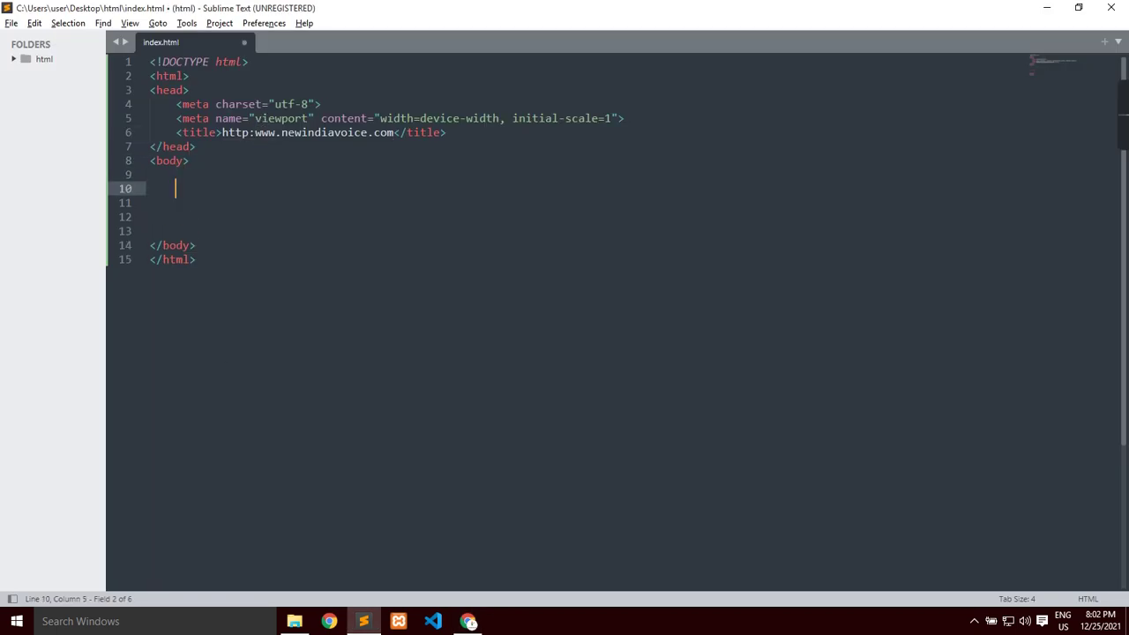
type("form")
key("Return")
key("ctrl+z")
key("ctrl+z")
key("ctrl+z")
Step: Add a form element containing "fjaw" on line 10 in the body
type("<form>")
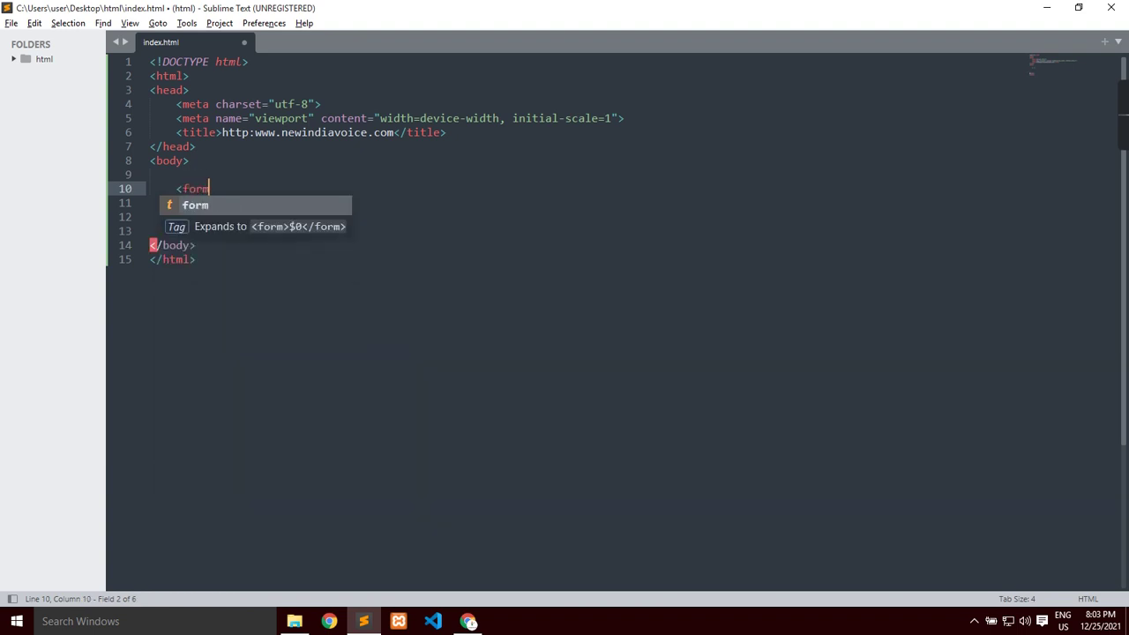
key("Return")
type("fjaw</form>")
key("F9")
type("7gf;whj")
key("shift+Left")
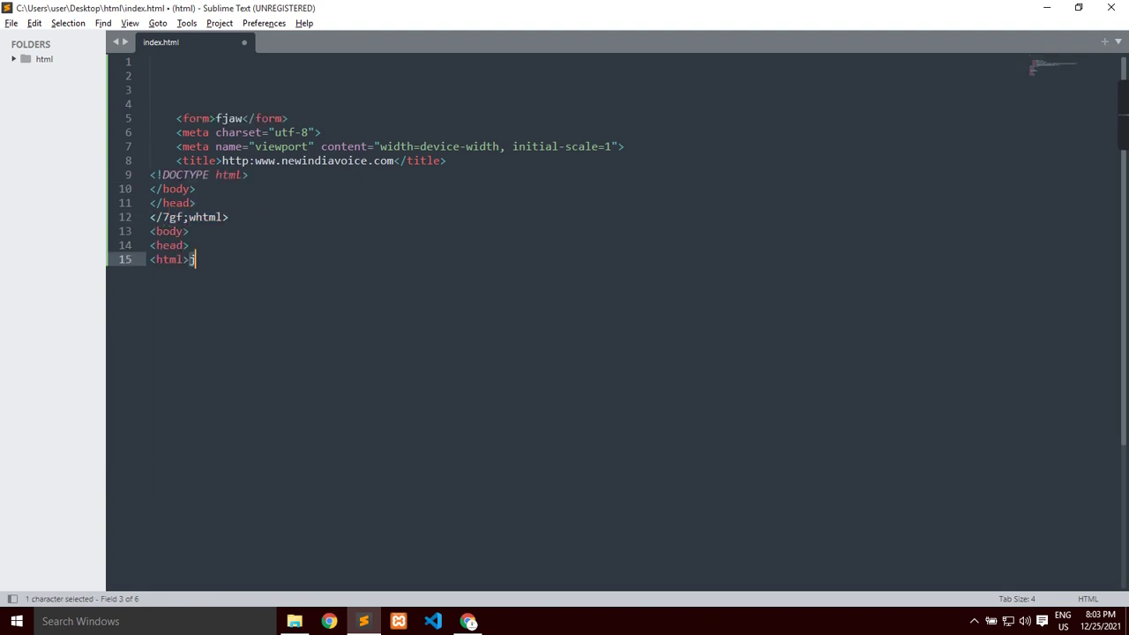
key("ctrl+z")
key("ctrl+z")
key("ctrl+z")
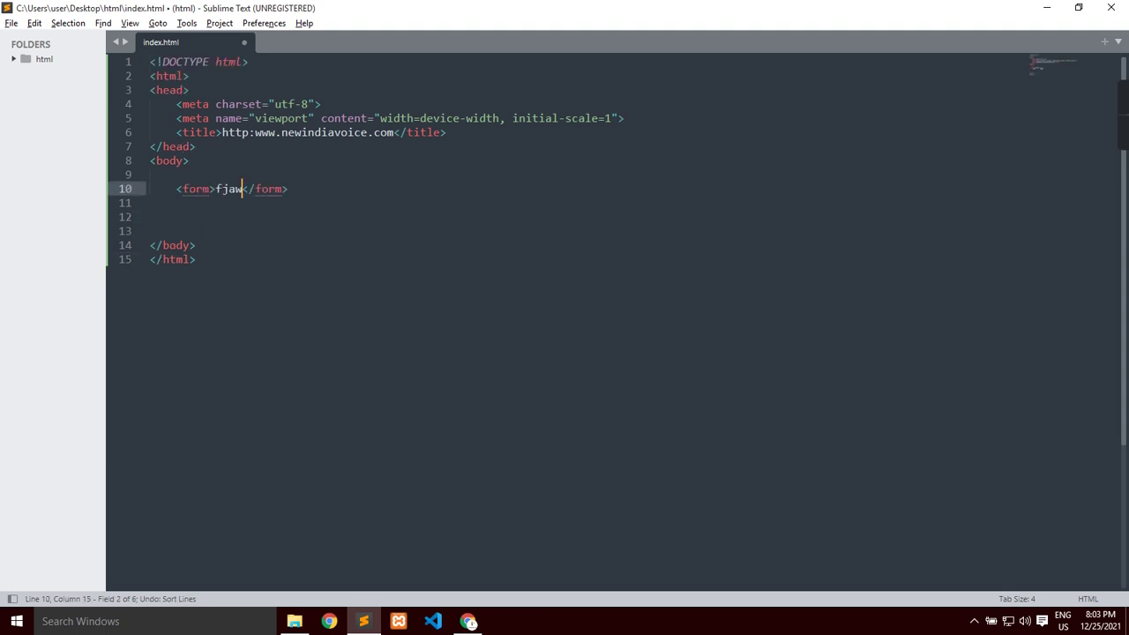
Step: Delete the form element and its text from line 10
key("Right")
key("Right")
key("Right")
key("Right")
key("Right")
key("Right")
key("Right")
key("BackSpace")
key("BackSpace")
key("BackSpace")
key("BackSpace")
key("BackSpace")
key("BackSpace")
key("BackSpace")
key("BackSpace")
key("BackSpace")
key("BackSpace")
key("BackSpace")
key("BackSpace")
key("BackSpace")
key("BackSpace")
key("BackSpace")
key("BackSpace")
key("BackSpace")
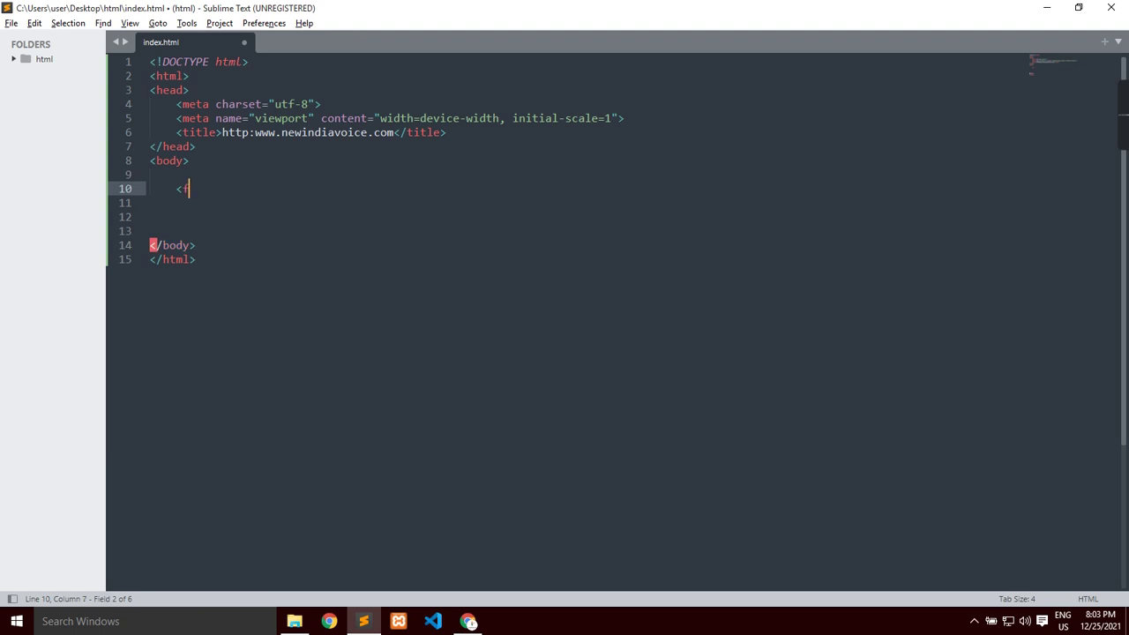
key("BackSpace")
Step: Add empty h1 and h2 elements on lines 11 and 12 in the body
key("Return")
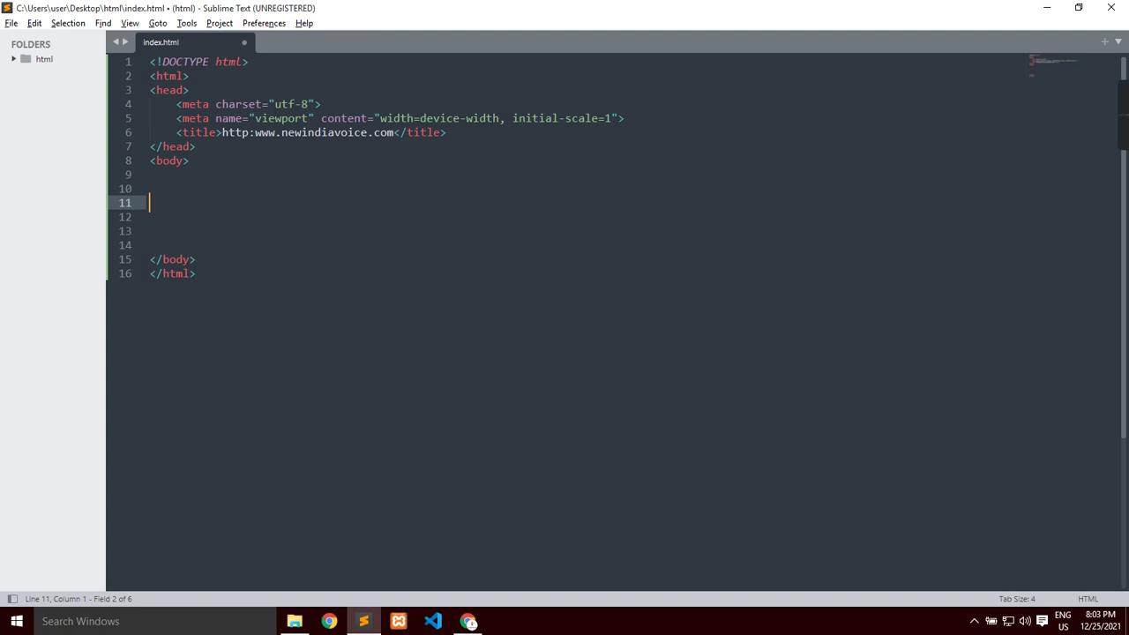
type("h1")
key("Tab")
key("ctrl+Return")
type("h2")
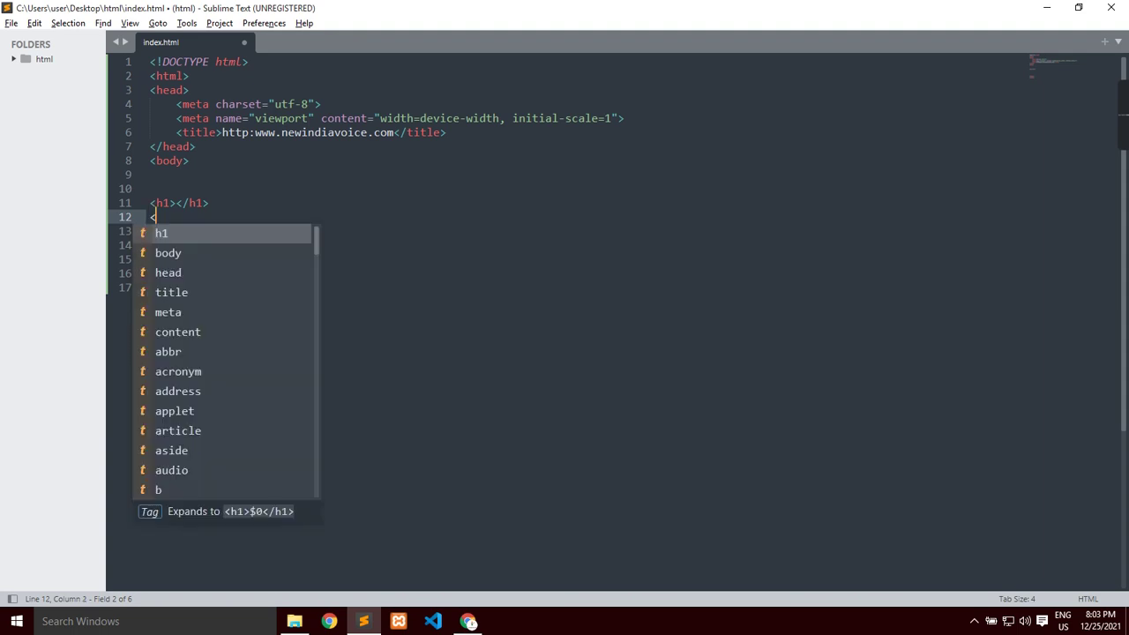
key("Tab")
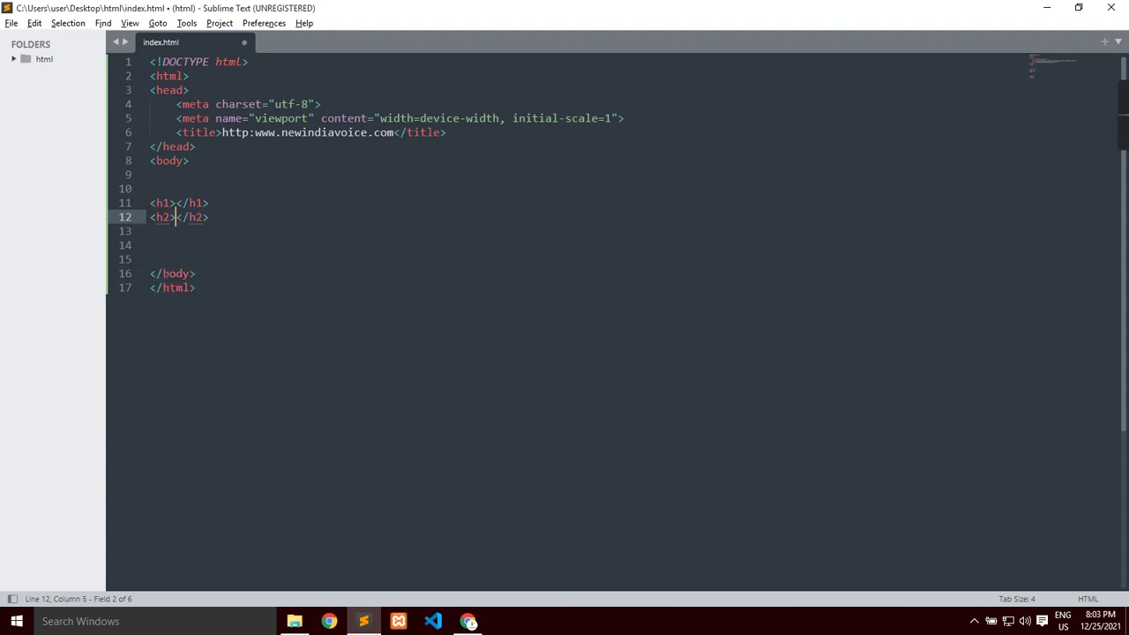
Step: Add an empty h3 element on line 13 and start a new line below it
key("ctrl+Return")
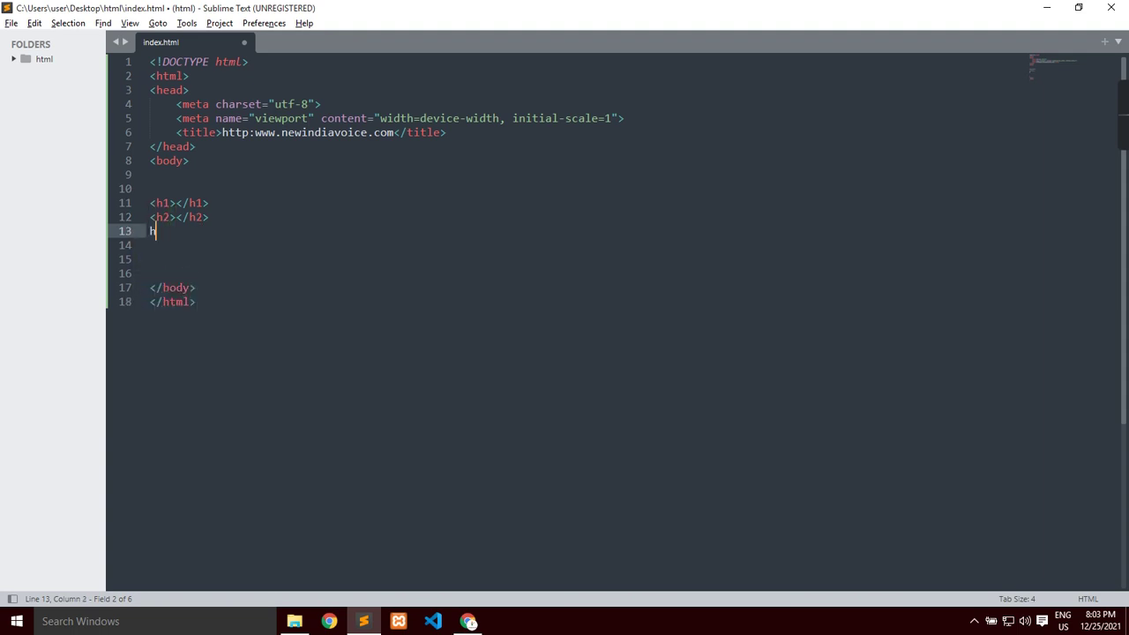
type("<")
key("Tab")
key("Right")
key("Right")
key("Right")
key("Right")
key("Right")
key("Return")
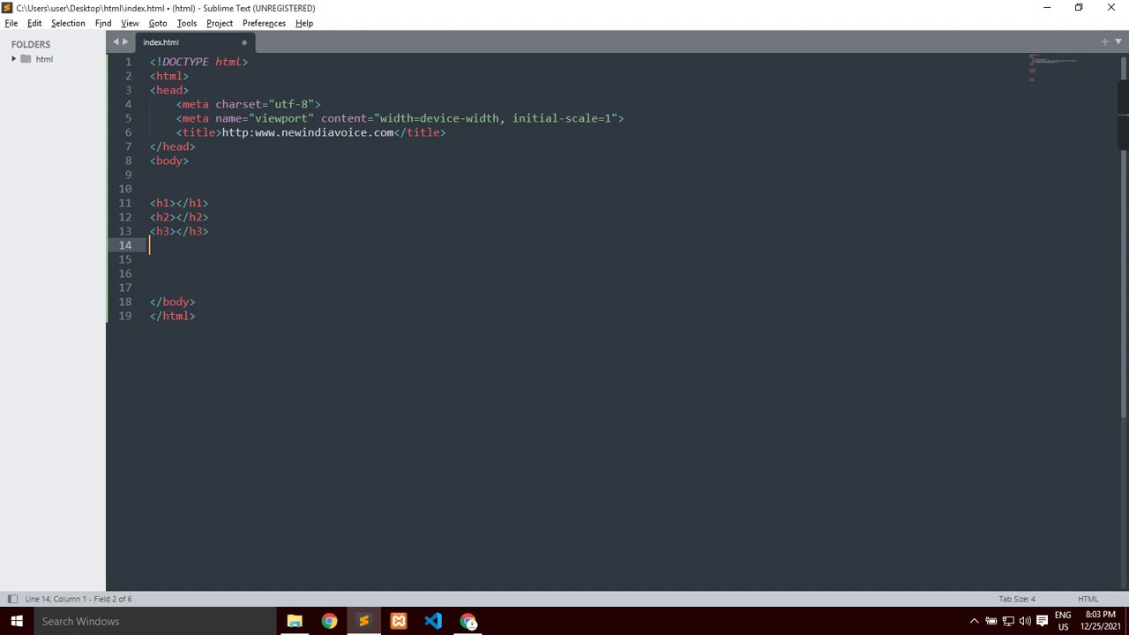
Step: Add an empty h4 element on line 14 and start a new line below it
type("h4")
key("Tab")
key("Right")
key("Right")
key("Right")
key("Right")
key("Right")
key("Return")
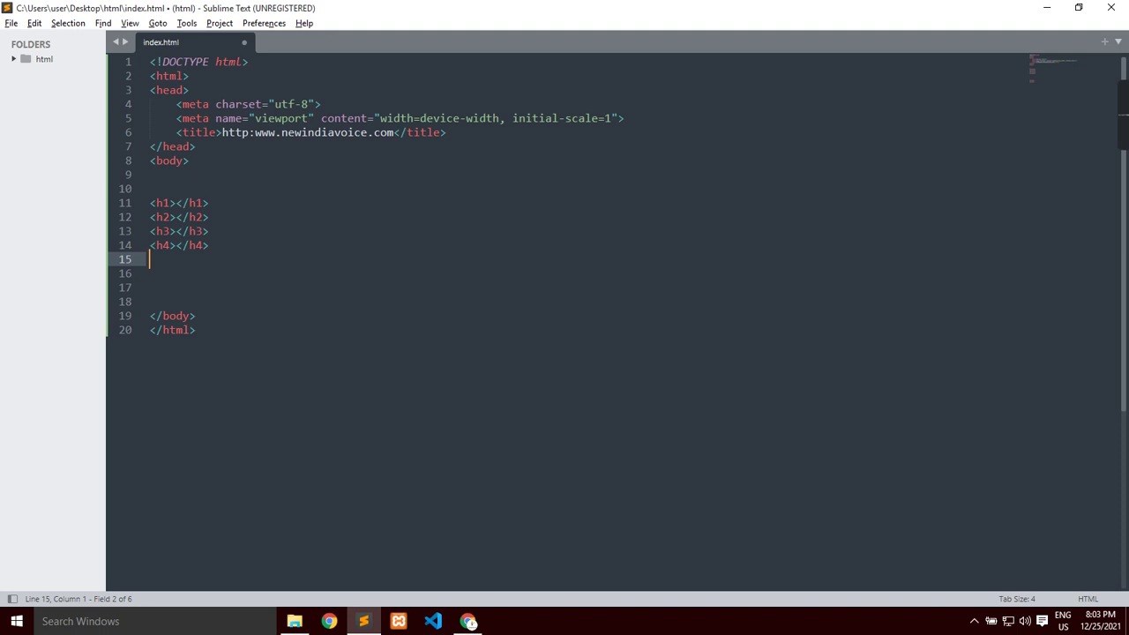
Step: Add empty h5 and h6 elements on lines 15 and 16
type("<h5")
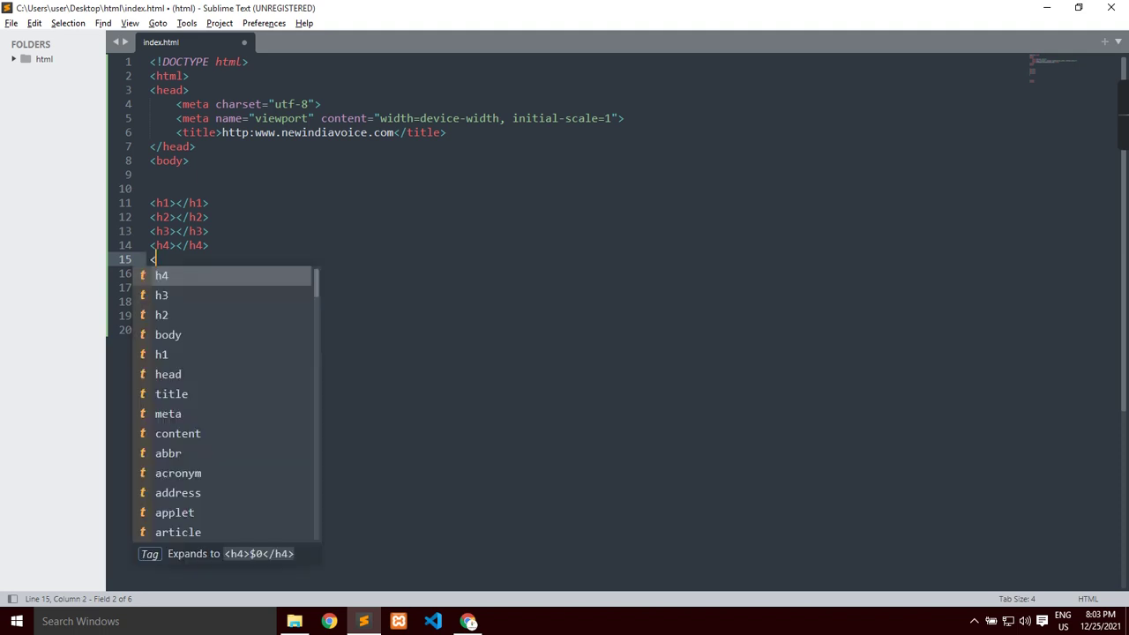
key("Return")
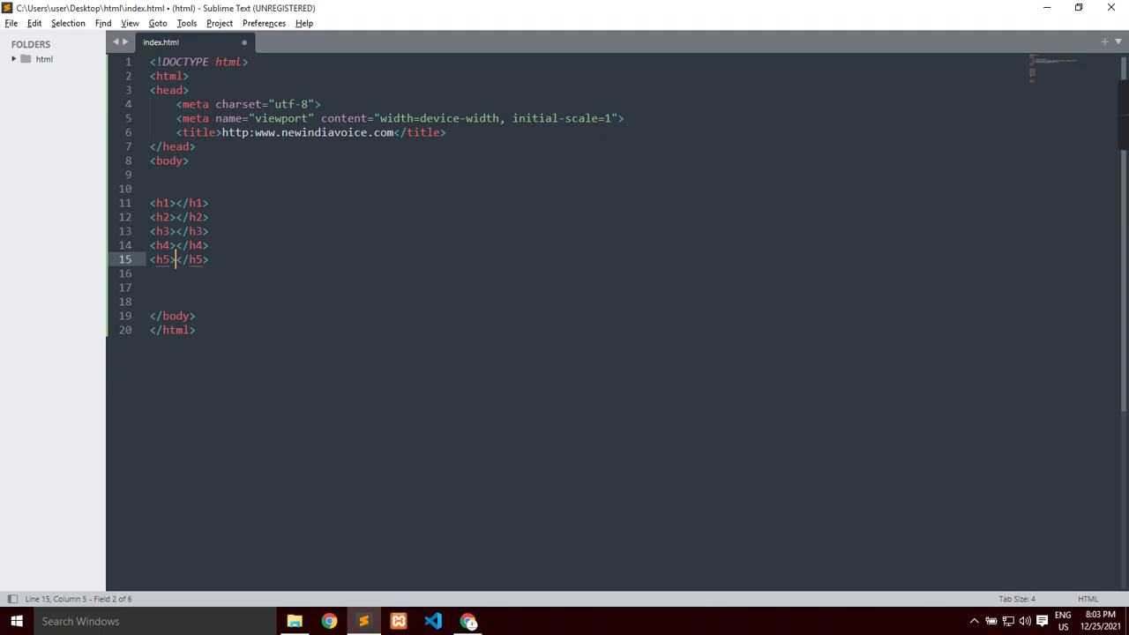
key("ctrl+Return")
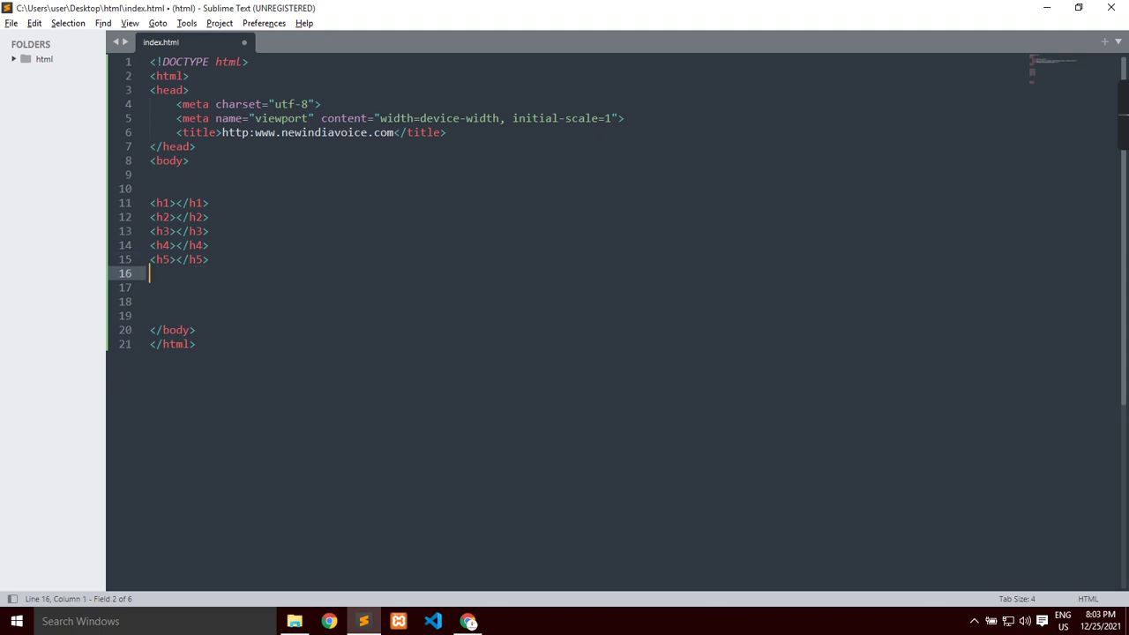
type("<h")
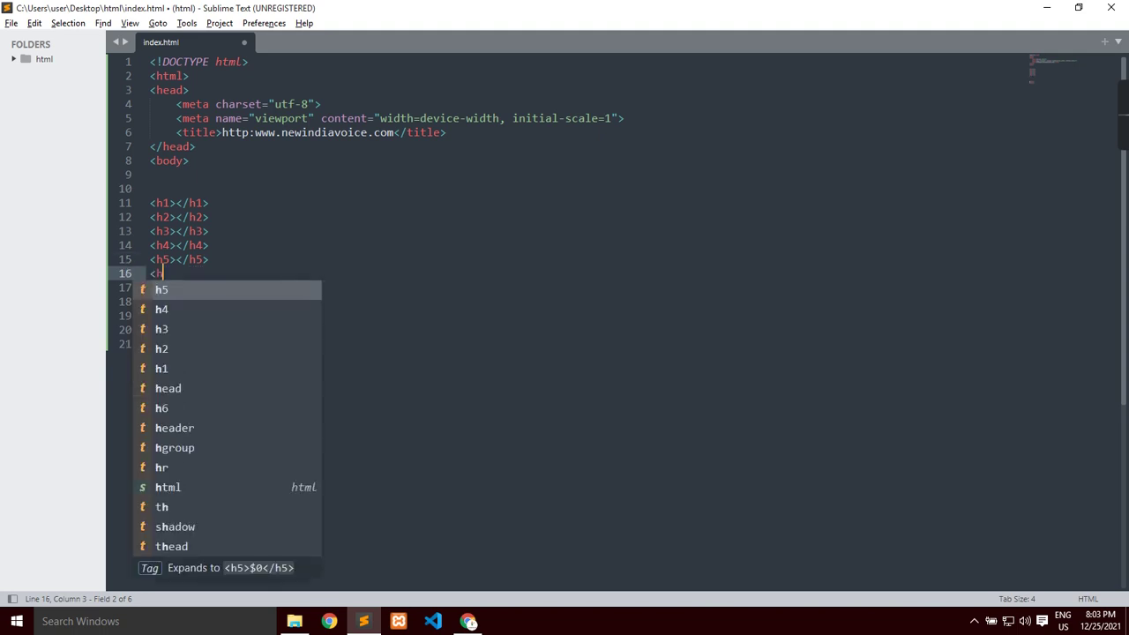
type("6")
key("Return")
Step: Move the whole h6 line up past the other heading lines
left_click(156, 273)
key("Left")
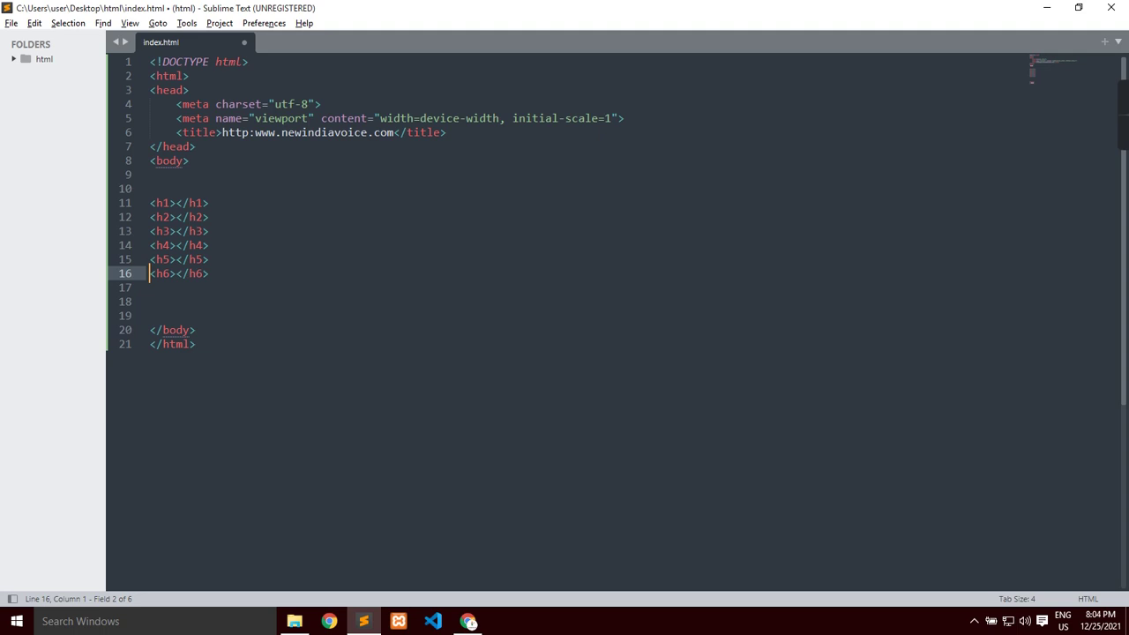
key("ctrl+shift+Up")
key("ctrl+shift+Up")
key("ctrl+shift+Up")
key("ctrl+shift+Up")
key("ctrl+shift+Up")
key("ctrl+shift+Up")
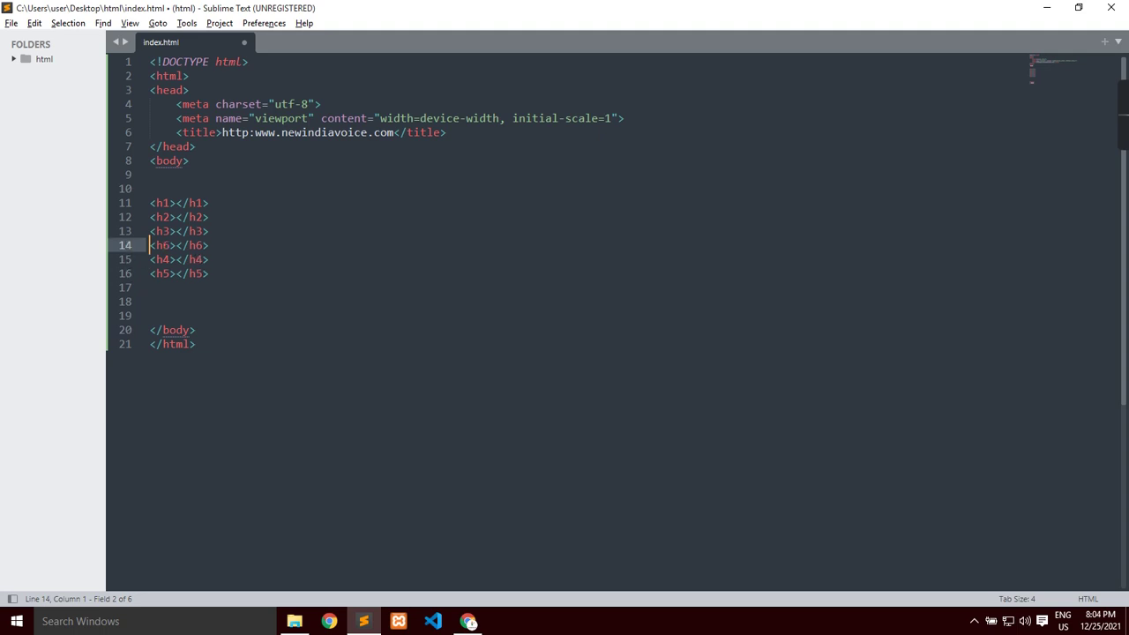
Step: Move the h6 line back down to line 16, below the h5 line
key("ctrl+shift+Down")
key("ctrl+shift+Down")
key("ctrl+shift+Down")
key("ctrl+shift+Down")
key("ctrl+shift+Down")
key("ctrl+shift+Down")
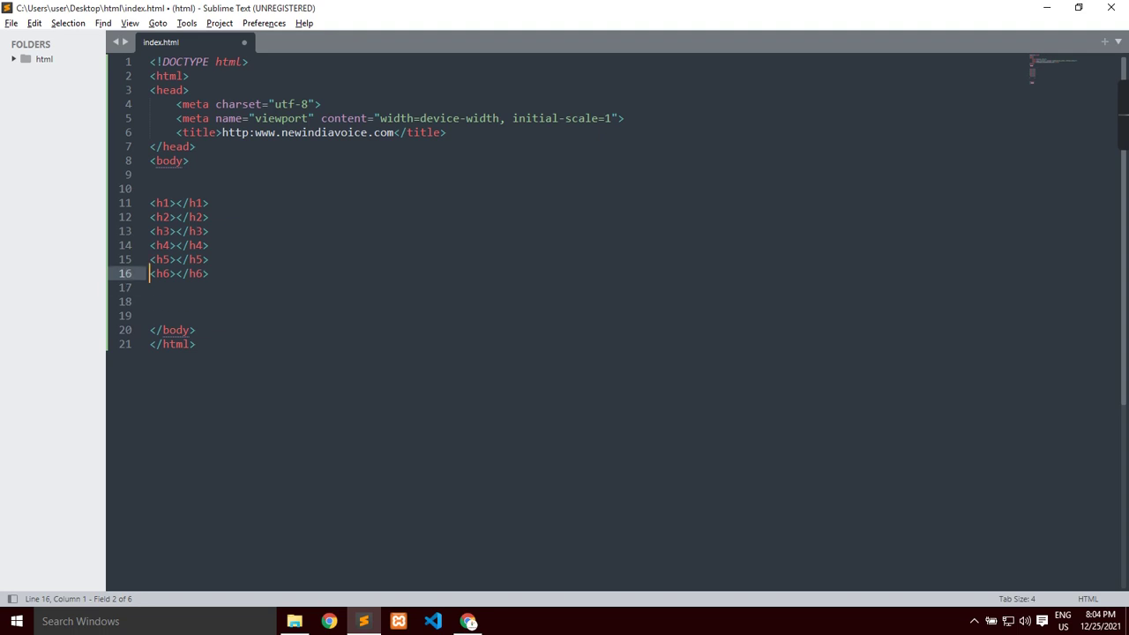
Step: Cut the h6 element from line 16 and paste it on line 10, above the h1 element
left_click_drag(208, 273, 149, 272)
key("ctrl+x")
left_click(150, 188)
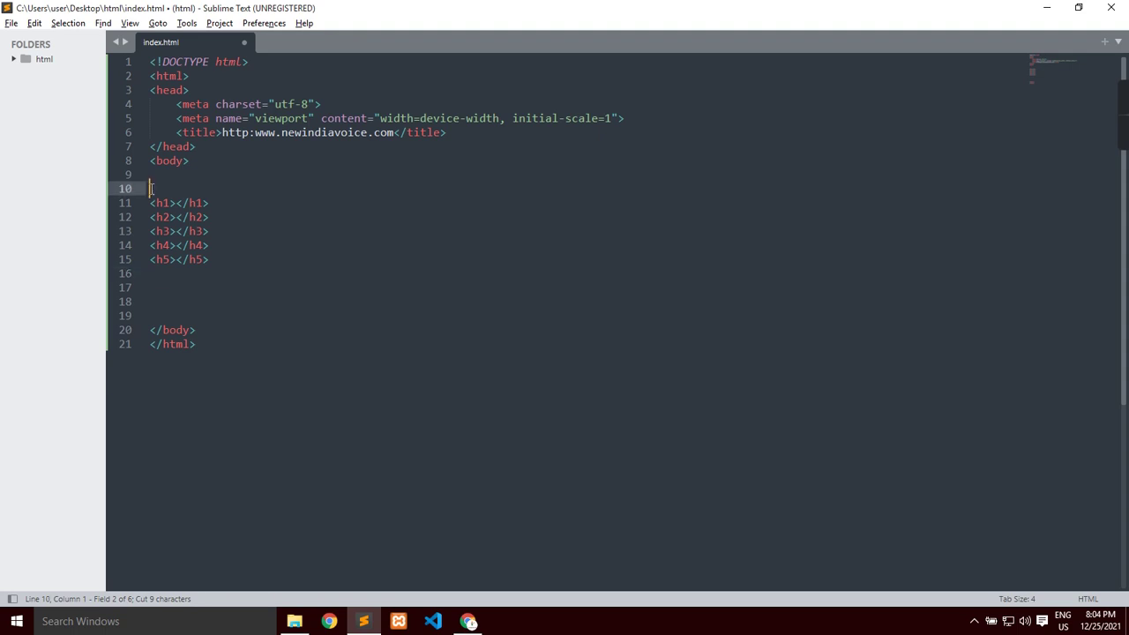
key("ctrl+v")
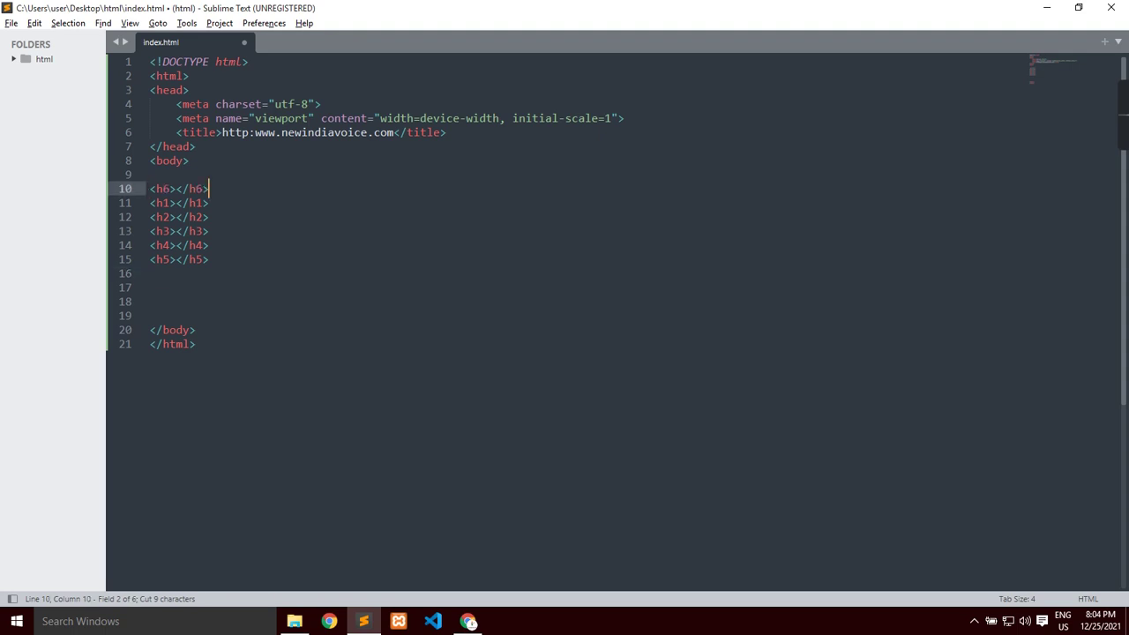
Step: Move the whole h6 line down from line 10 to line 16, below the other heading lines
key("ctrl+shift+Down")
key("ctrl+shift+Down")
key("ctrl+shift+Down")
key("ctrl+shift+Down")
key("ctrl+shift+Down")
key("ctrl+shift+Down")
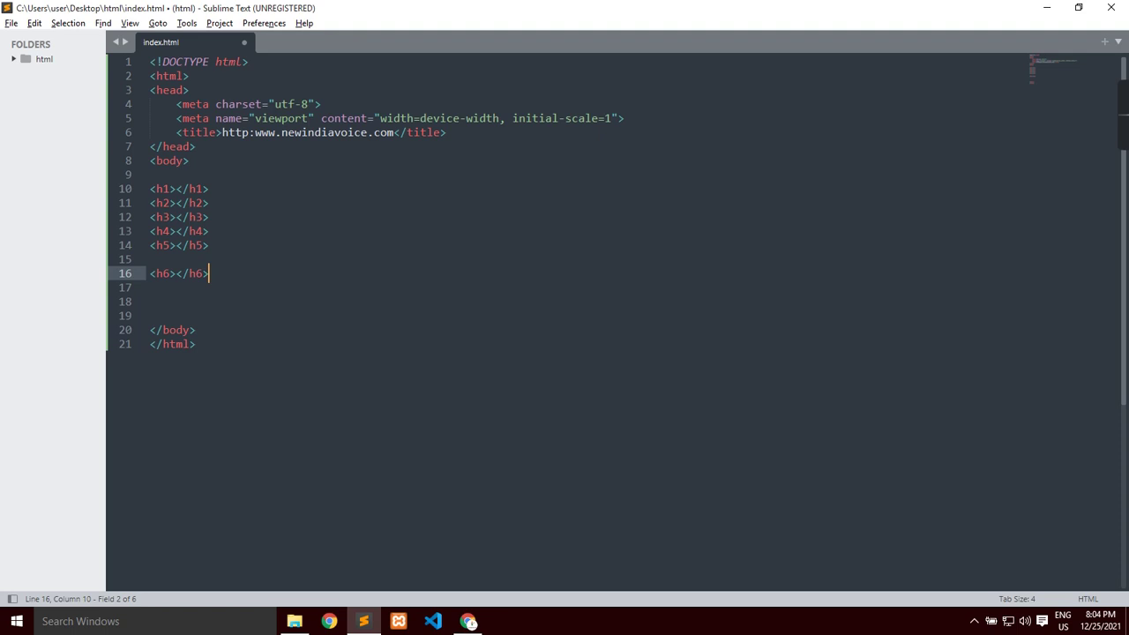
Step: Move the h6 line up past the other heading lines, and return it to line 16
key("ctrl+shift+Up")
key("ctrl+shift+Up")
key("ctrl+shift+Up")
key("ctrl+shift+Up")
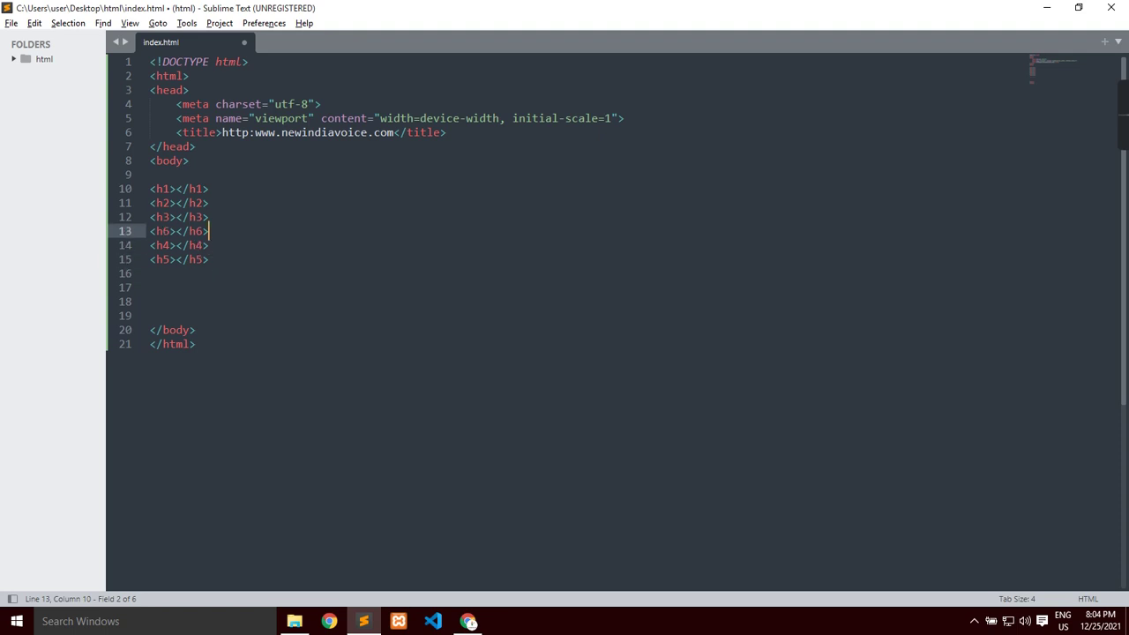
key("ctrl+shift+Up")
key("ctrl+shift+Up")
key("ctrl+shift+Up")
key("ctrl+shift+Down")
key("ctrl+shift+Down")
key("ctrl+shift+Down")
key("ctrl+shift+Down")
key("ctrl+shift+Down")
key("ctrl+shift+Down")
key("ctrl+shift+Down")
key("shift+Down")
key("shift+Down")
key("shift+Down")
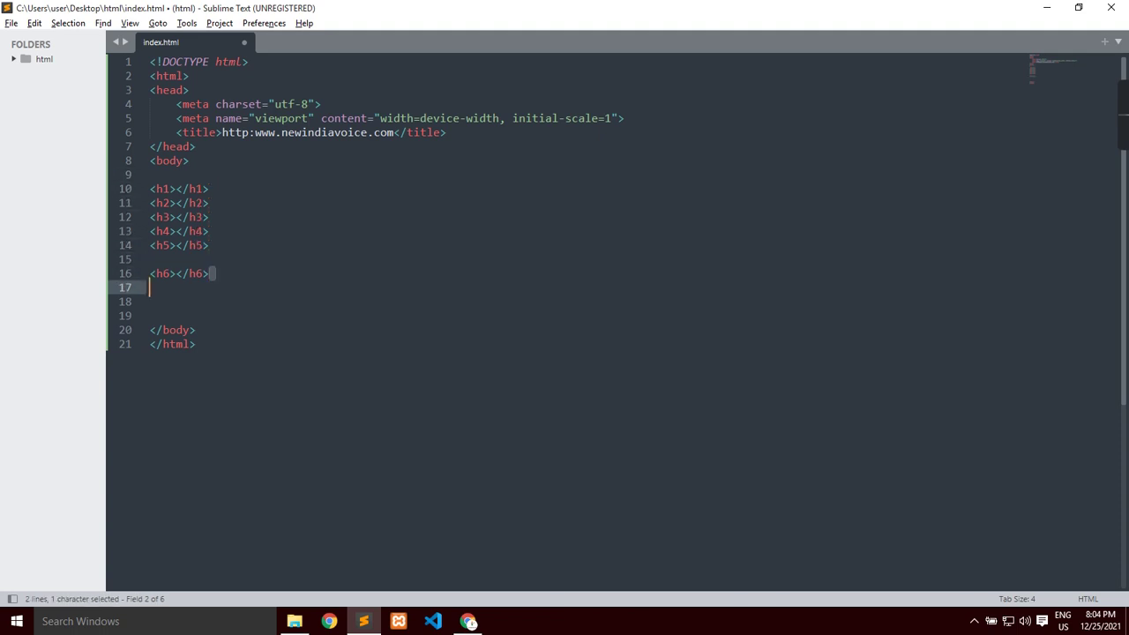
key("shift+Up")
key("shift+Up")
key("shift+Up")
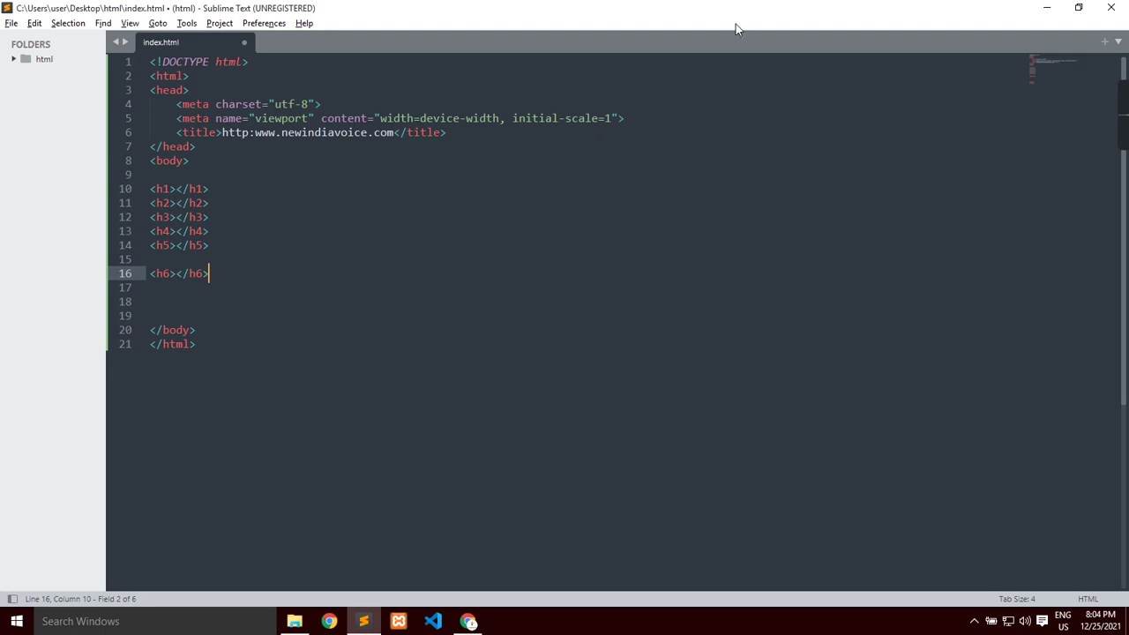
Step: Create a new folder named css on the desktop
left_click(1046, 7)
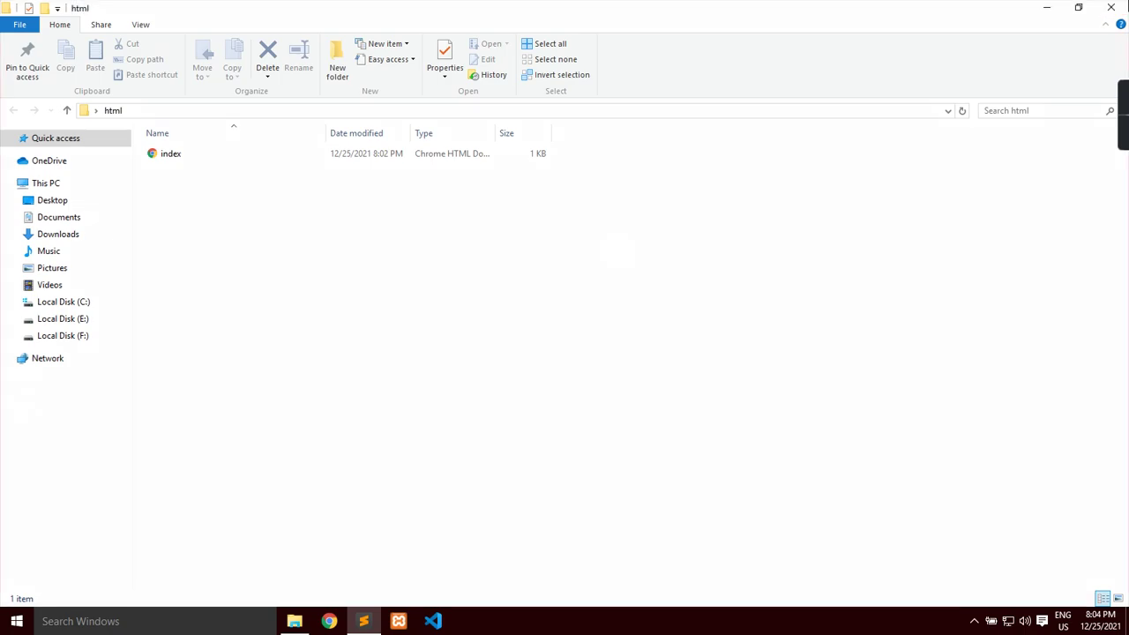
key("super+d")
right_click(526, 154)
left_click(343, 169)
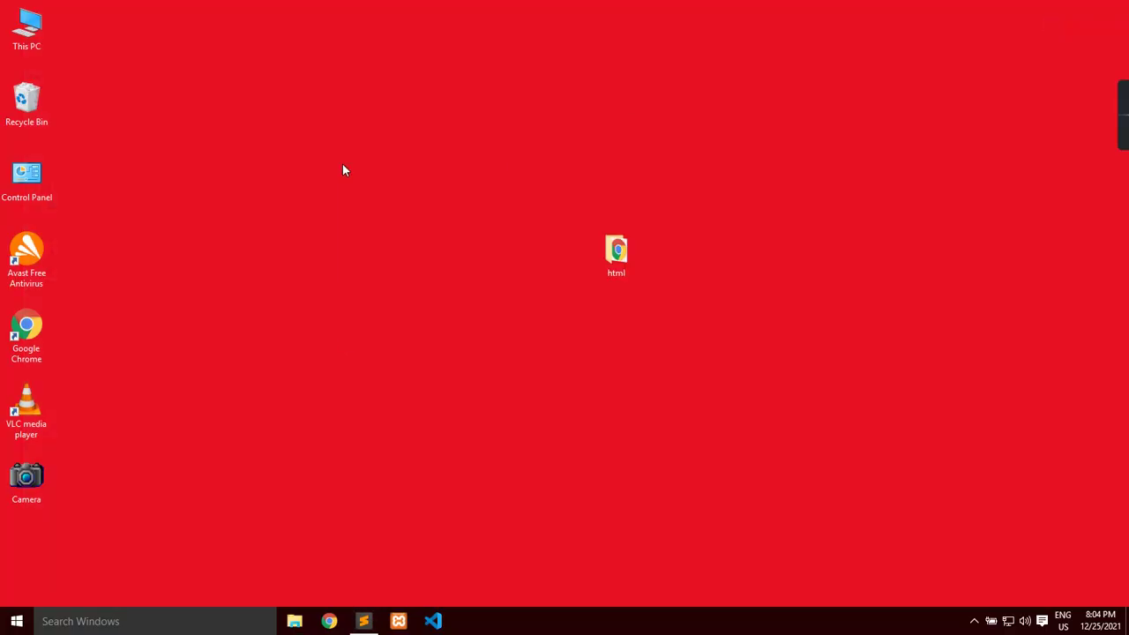
right_click(343, 168)
mouse_move(418, 299)
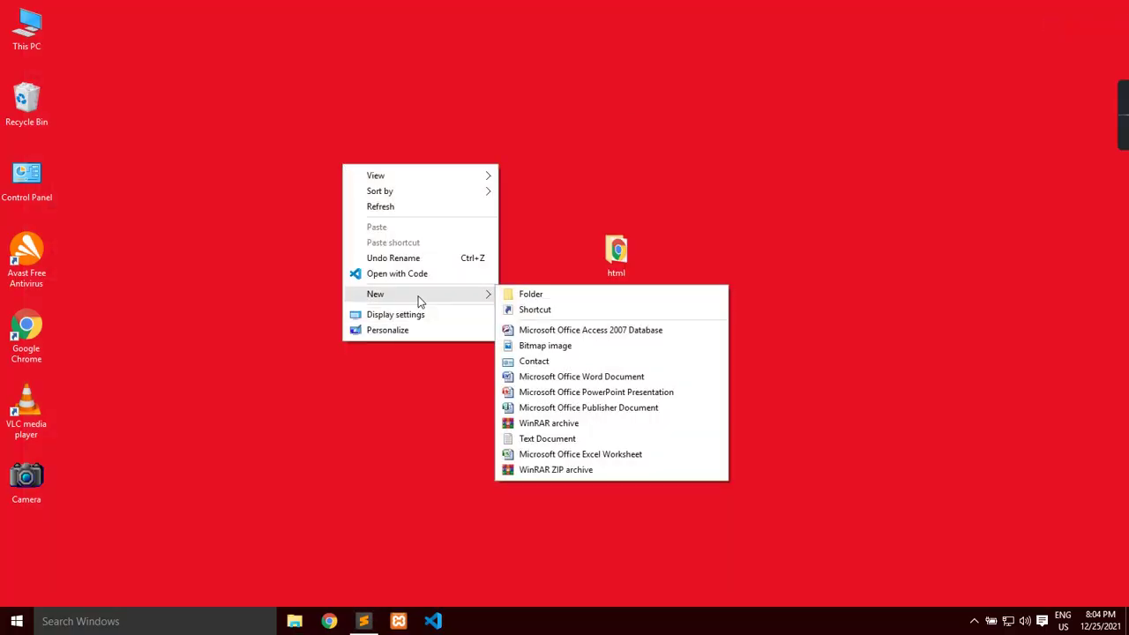
left_click(558, 295)
type("css")
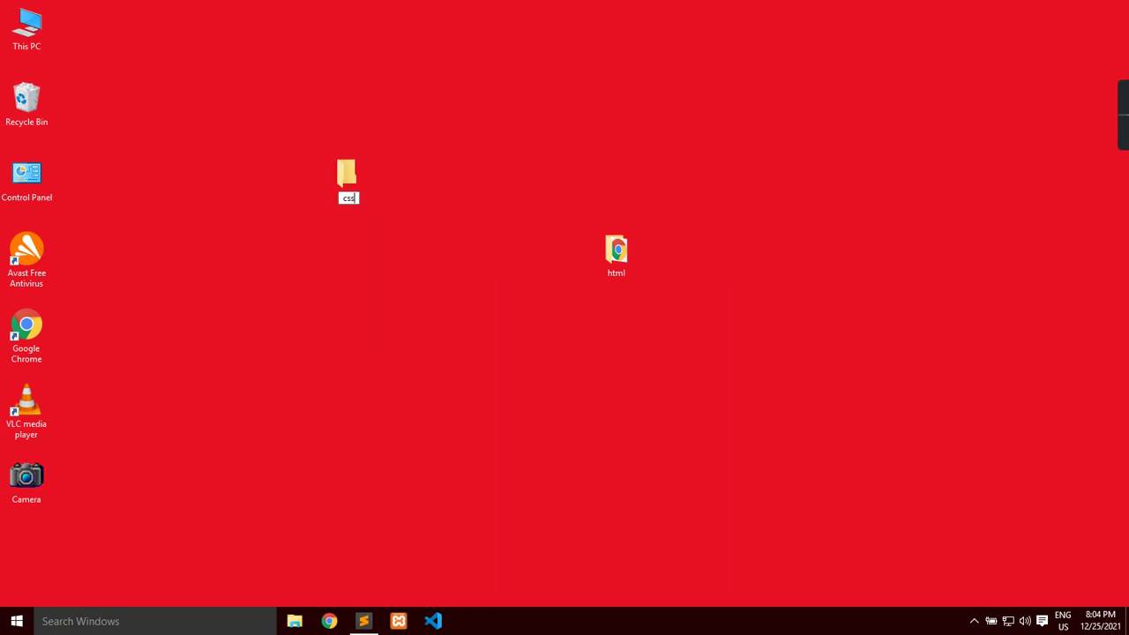
key("Return")
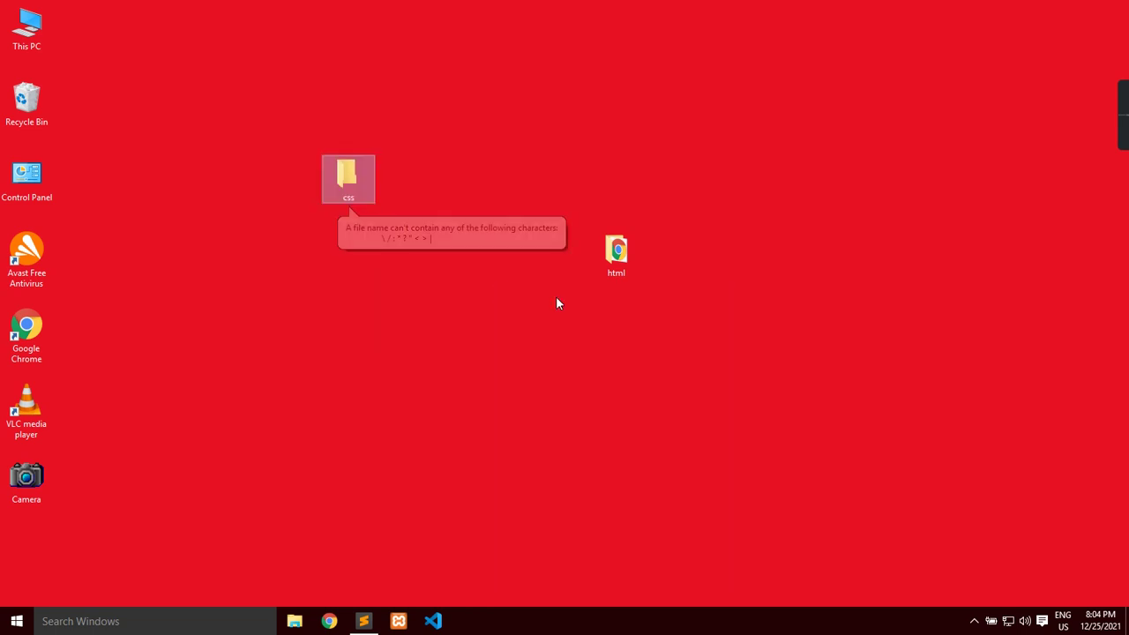
Step: Open the css folder and create a new text document in it with the default name
double_click(348, 186)
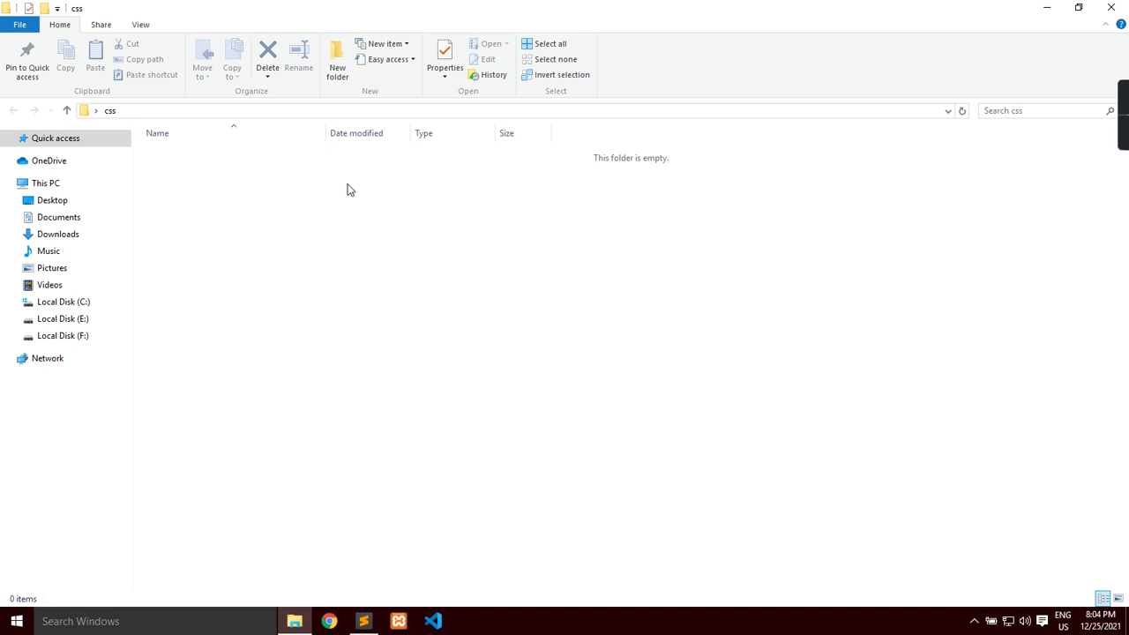
right_click(349, 190)
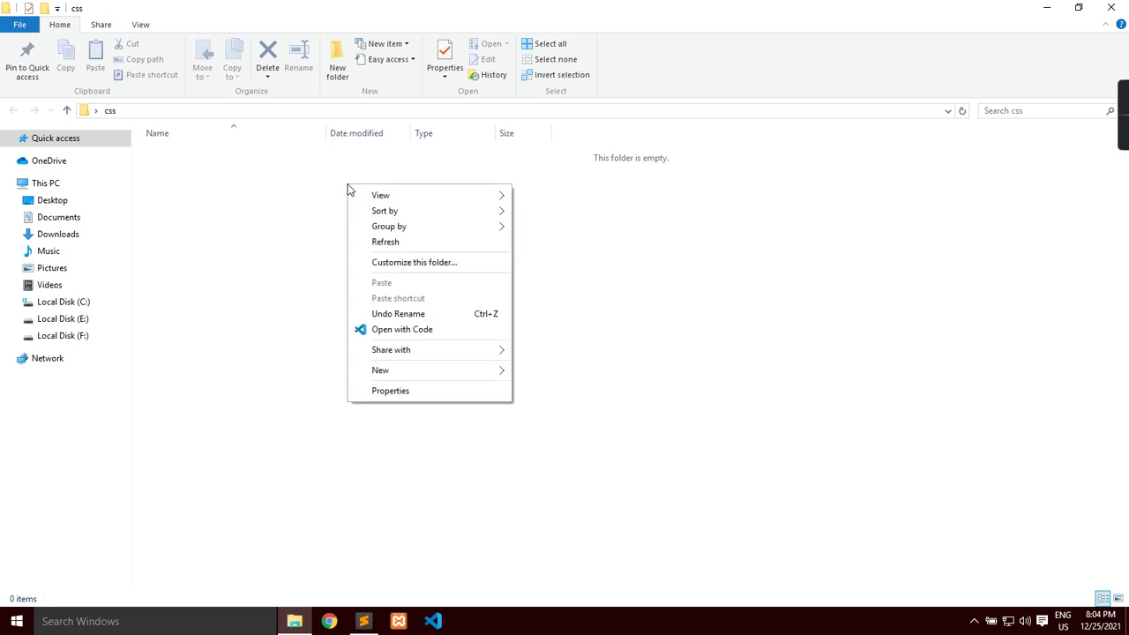
mouse_move(371, 357)
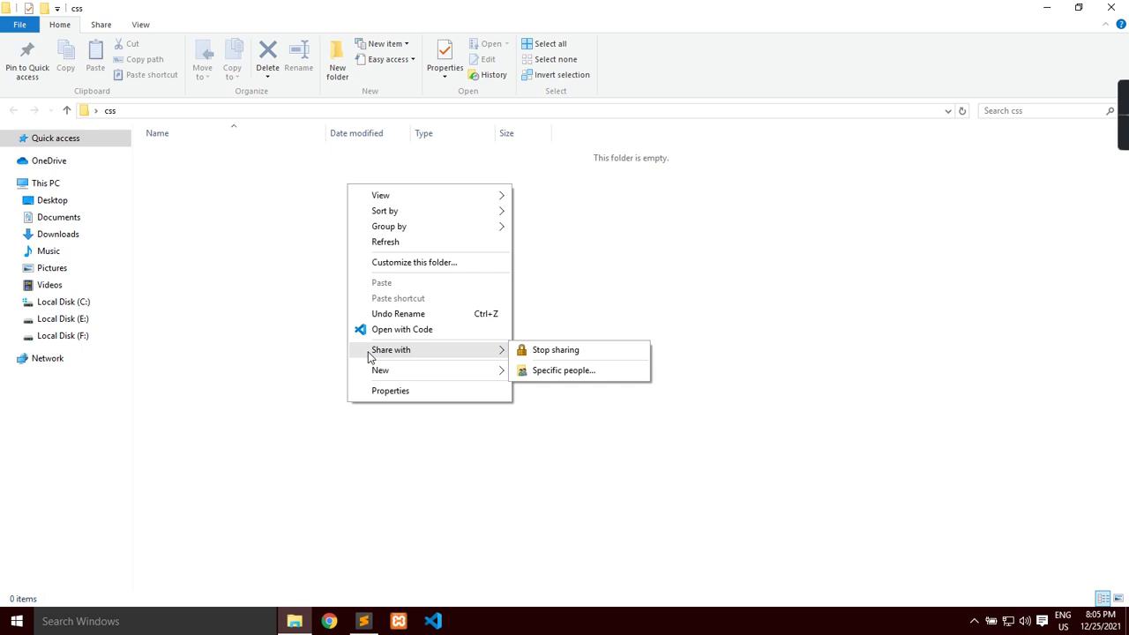
left_click(283, 233)
right_click(283, 233)
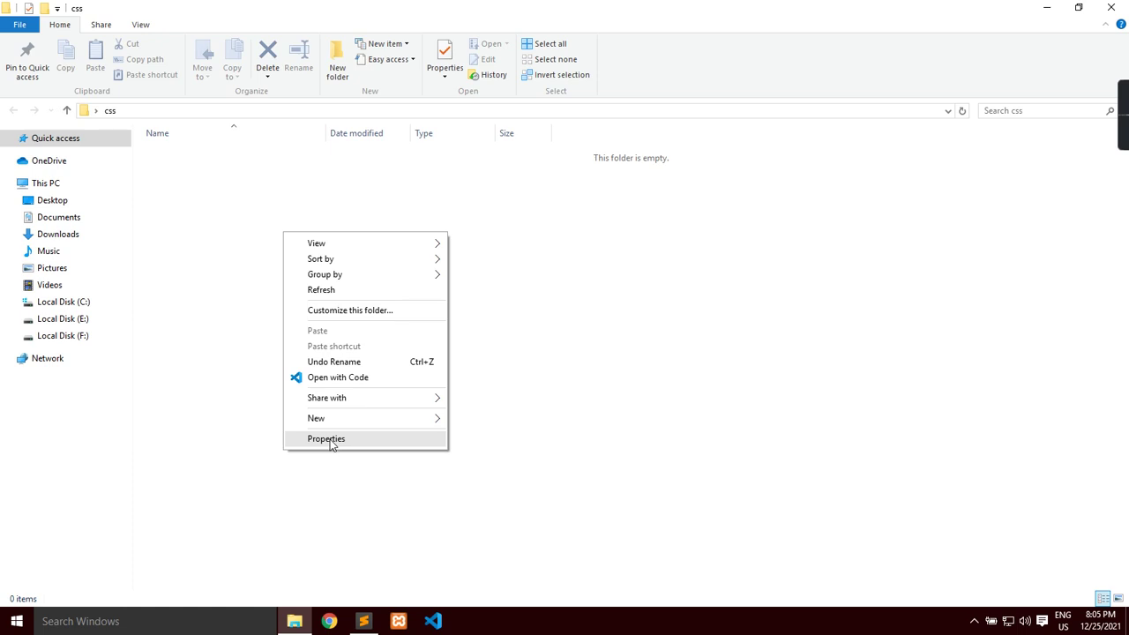
mouse_move(364, 417)
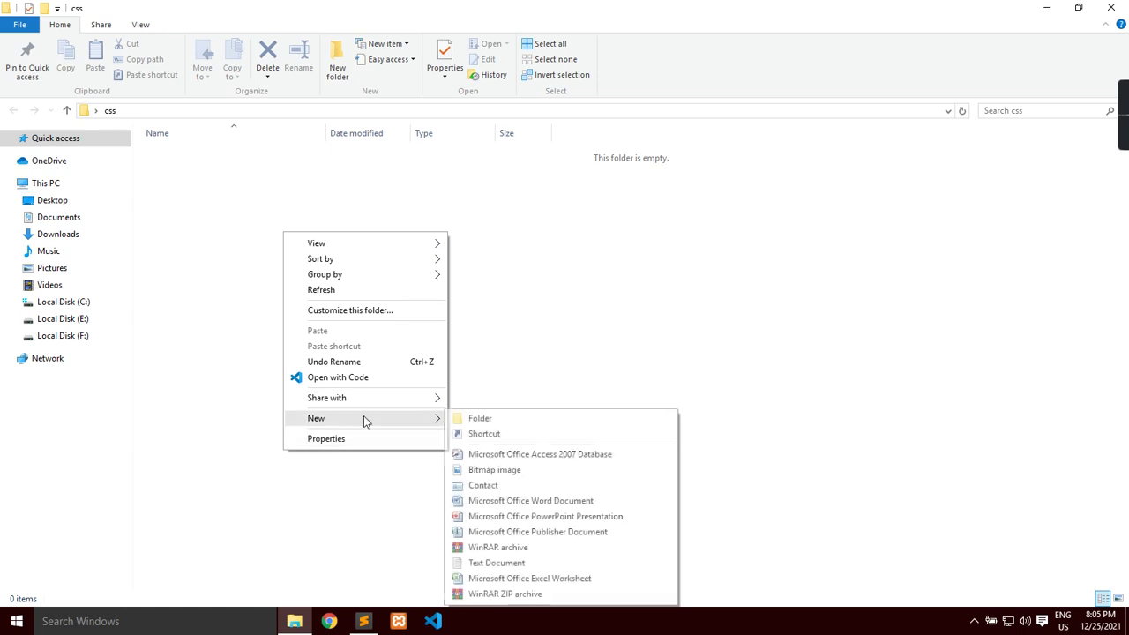
left_click(520, 566)
left_click(376, 337)
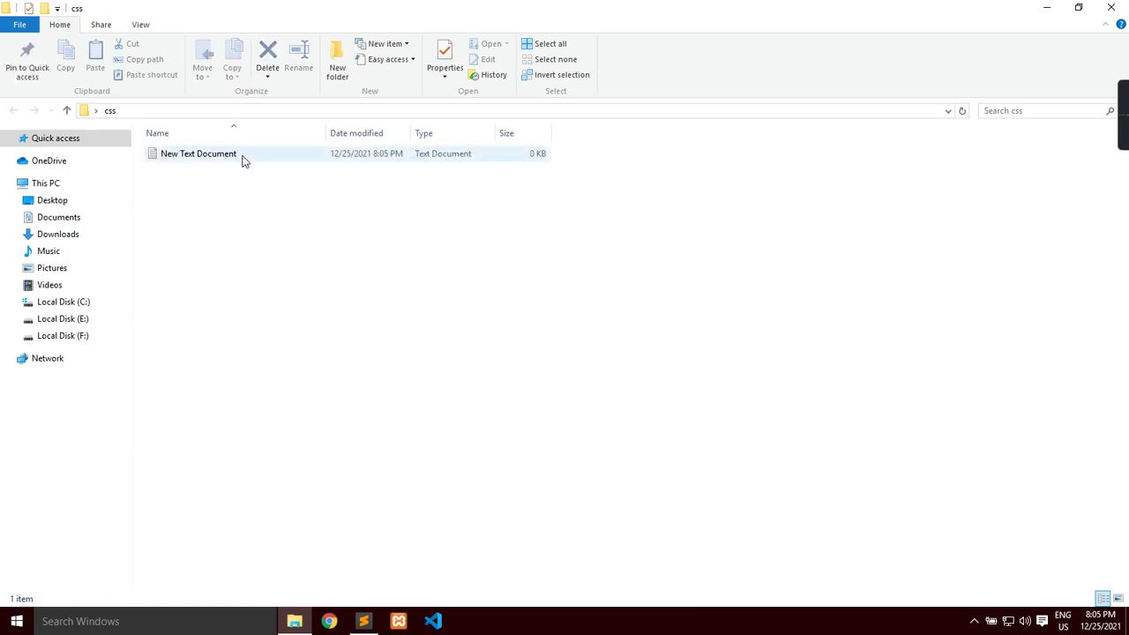
Step: Open New Text Document from the css folder with Sublime Text
right_click(244, 158)
mouse_move(291, 183)
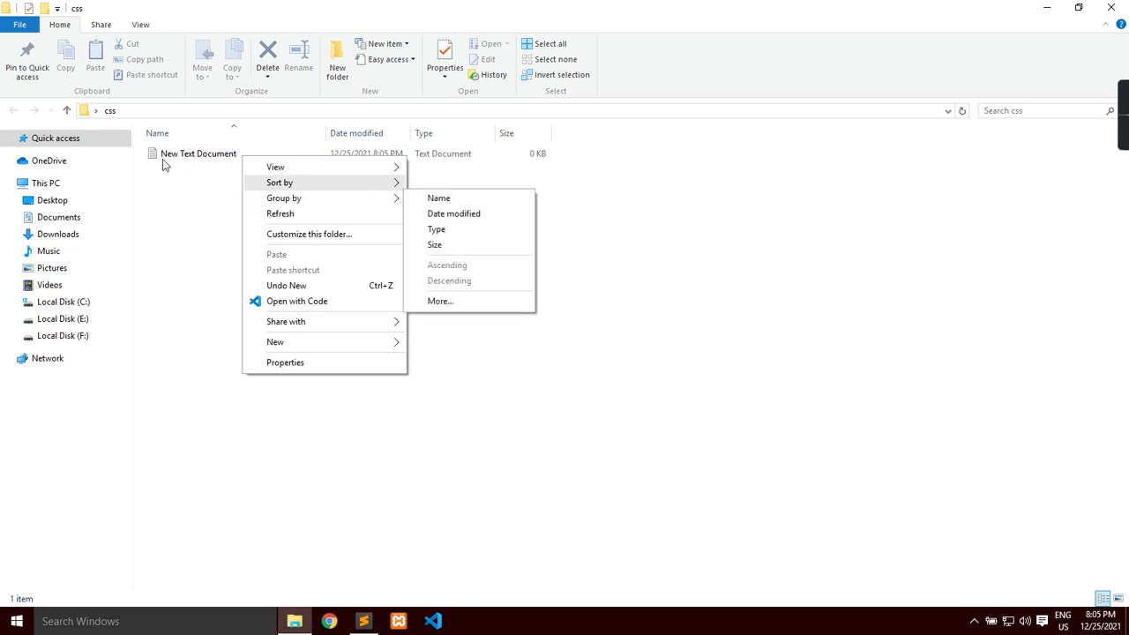
left_click(167, 155)
right_click(169, 156)
left_click(272, 210)
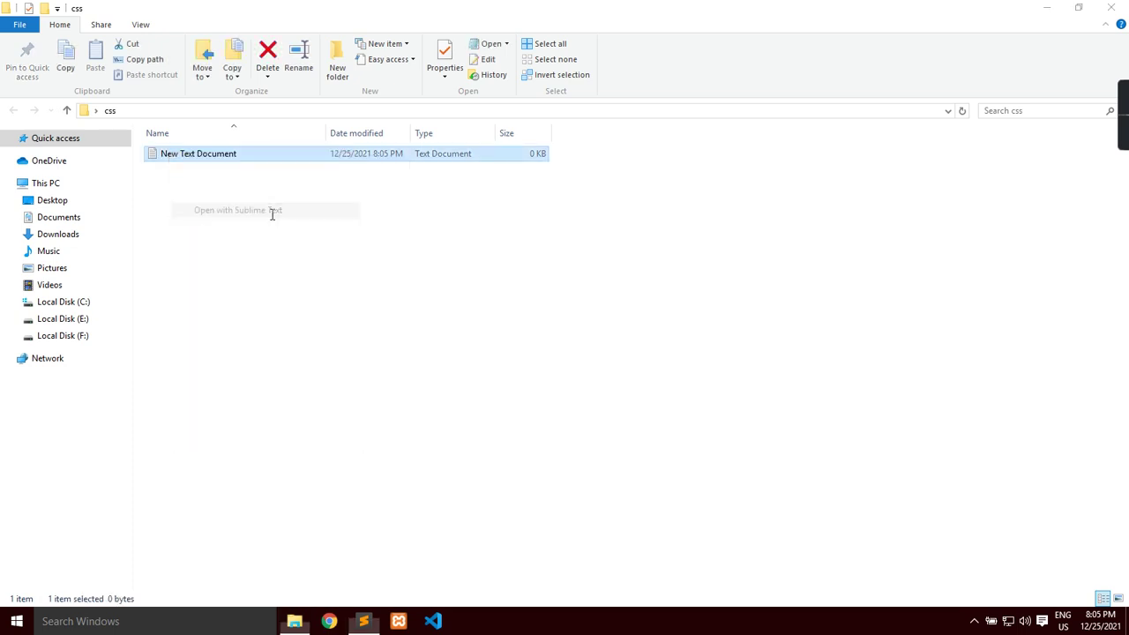
Step: Create a new file in the html project folder and save it as hflksfh.html
left_click(64, 62)
left_click(77, 59)
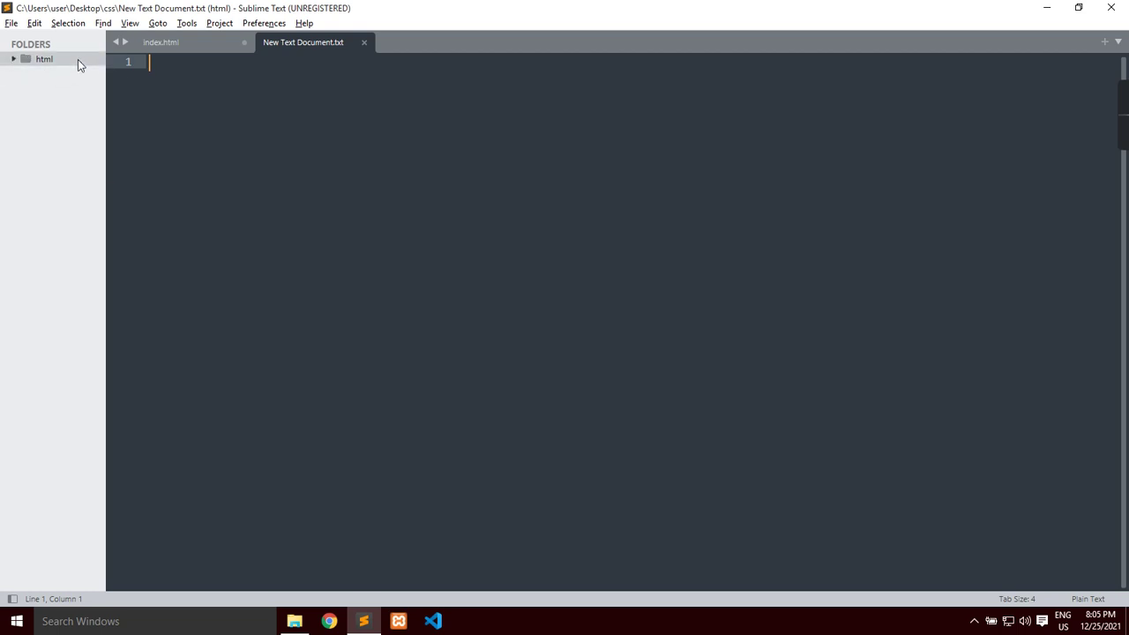
right_click(78, 59)
left_click(498, 149)
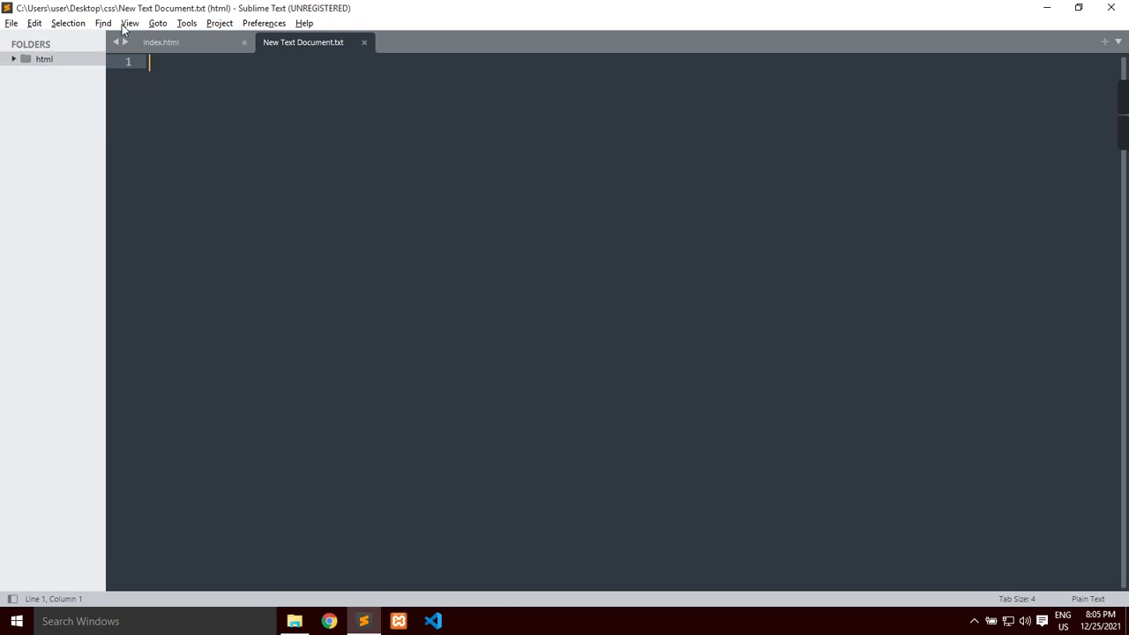
right_click(41, 63)
left_click(64, 68)
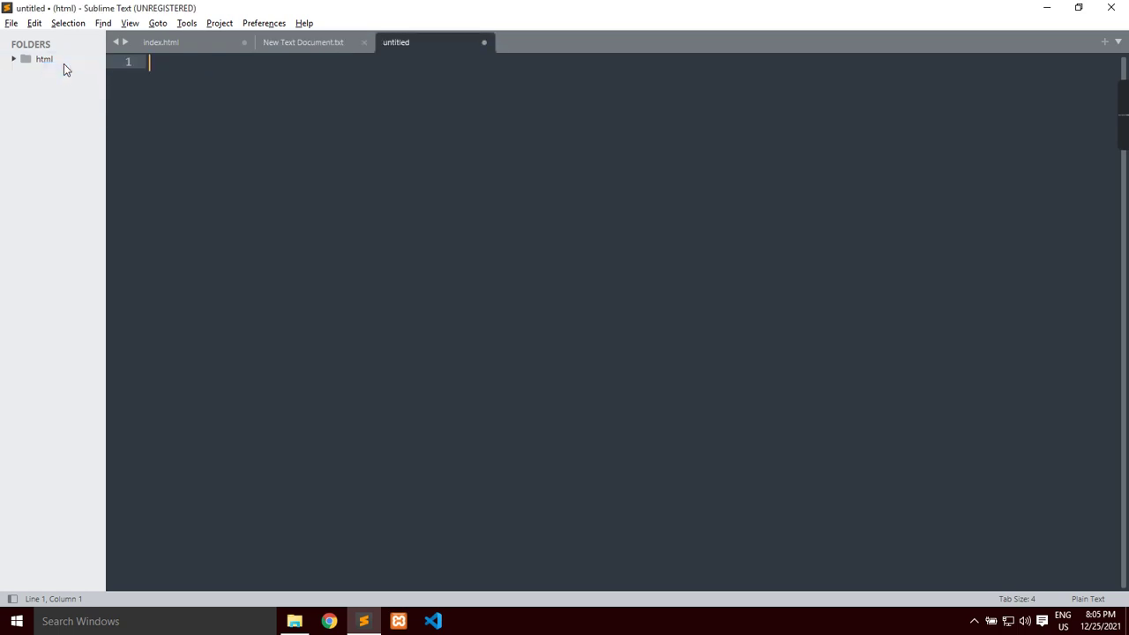
key("ctrl+s")
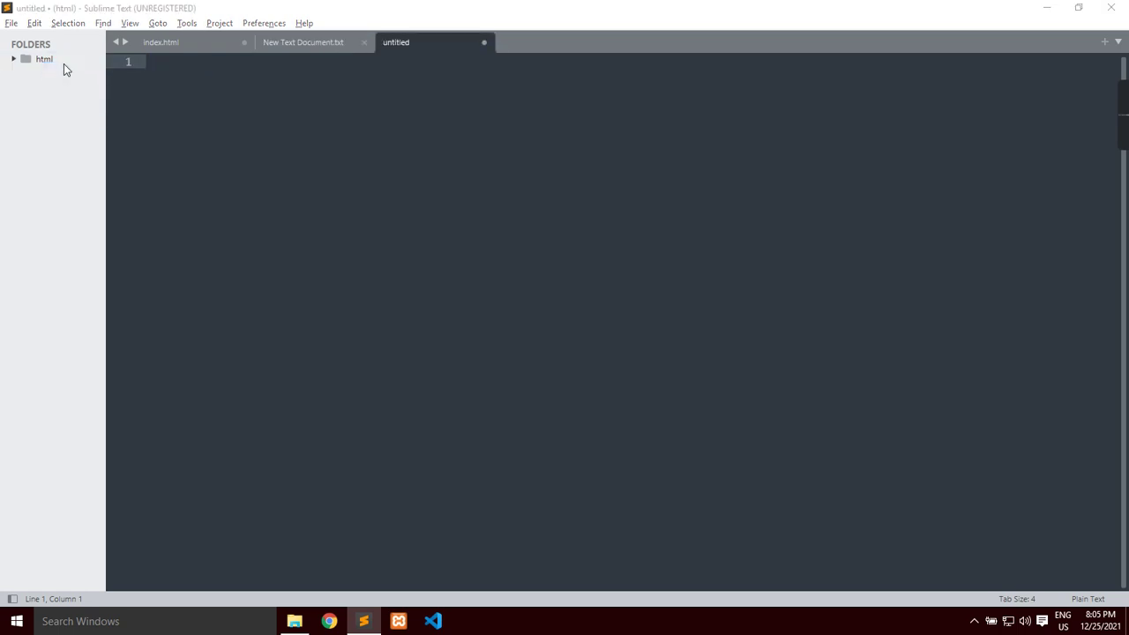
type("hflksfh.html")
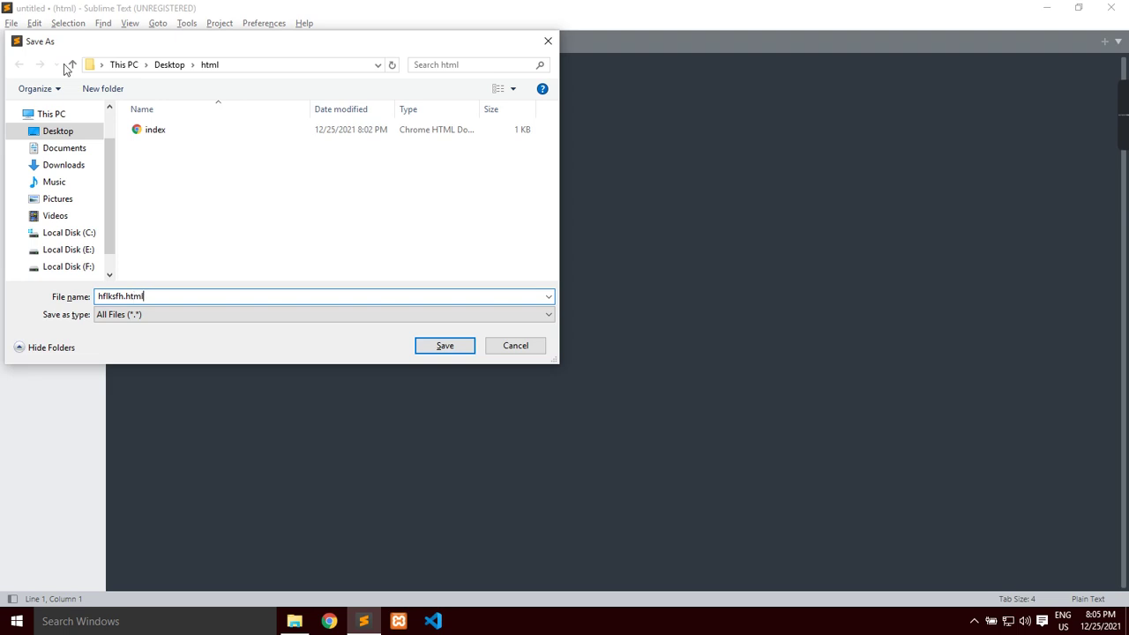
key("Return")
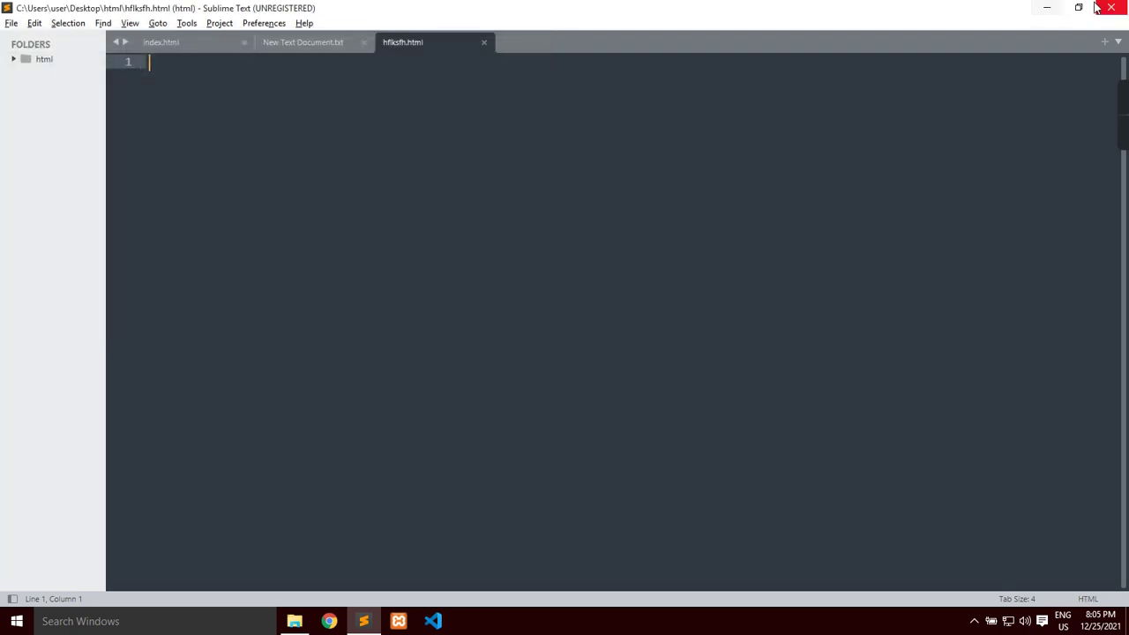
Step: Go back to the desktop and open the html folder to check where hflksfh.html was saved
left_click(1046, 7)
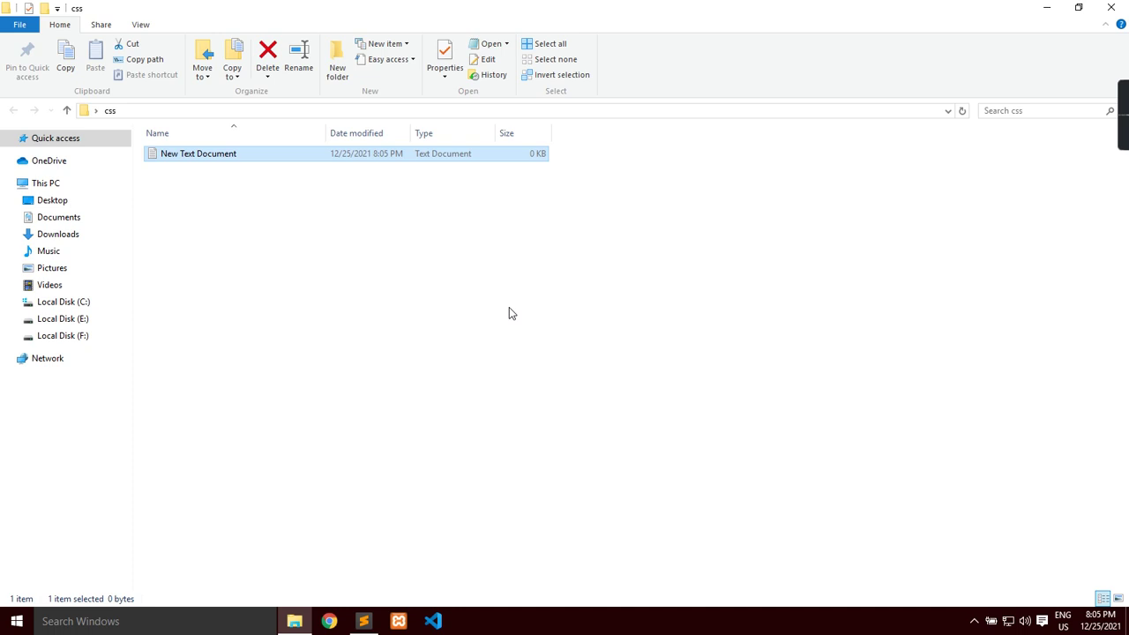
key("alt+Tab")
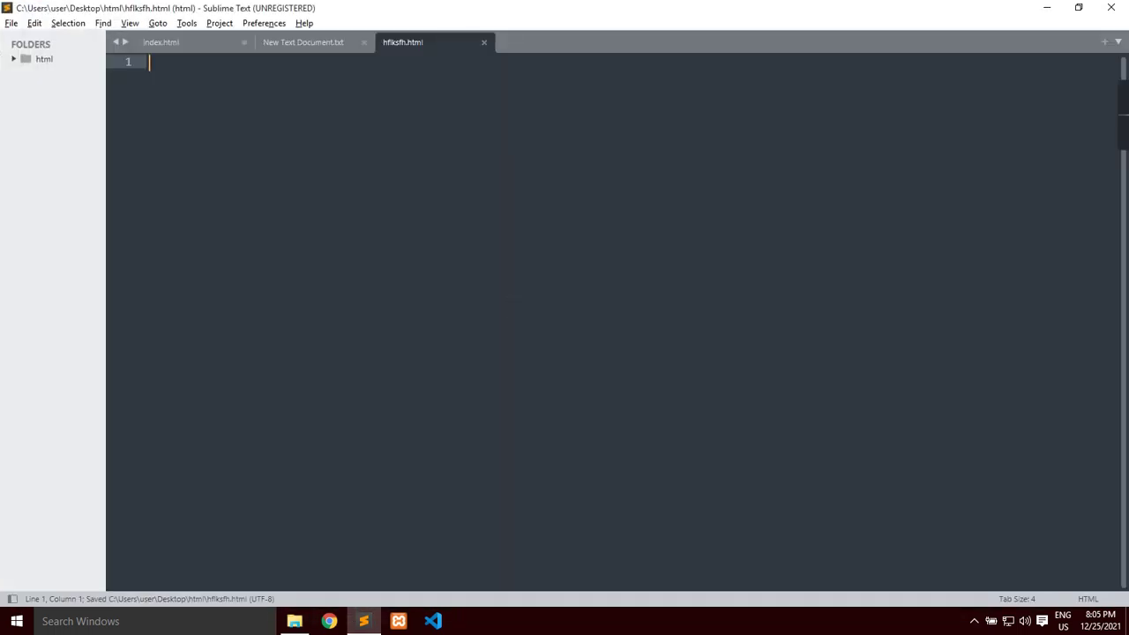
left_click(1046, 7)
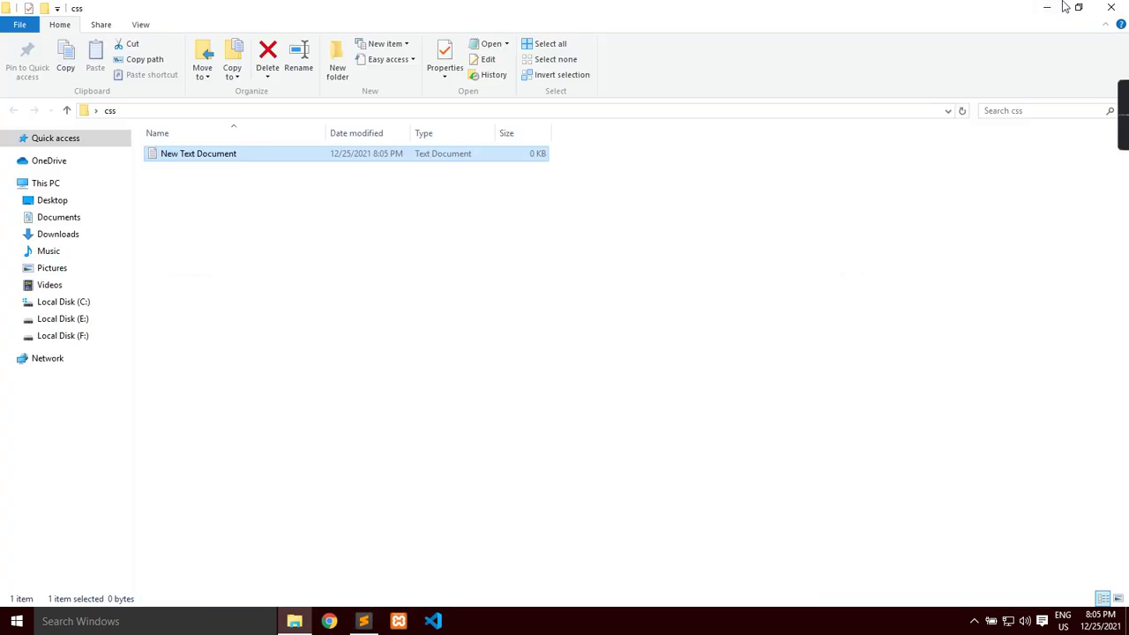
left_click(363, 621)
left_click(363, 620)
key("super+d")
left_click(617, 251)
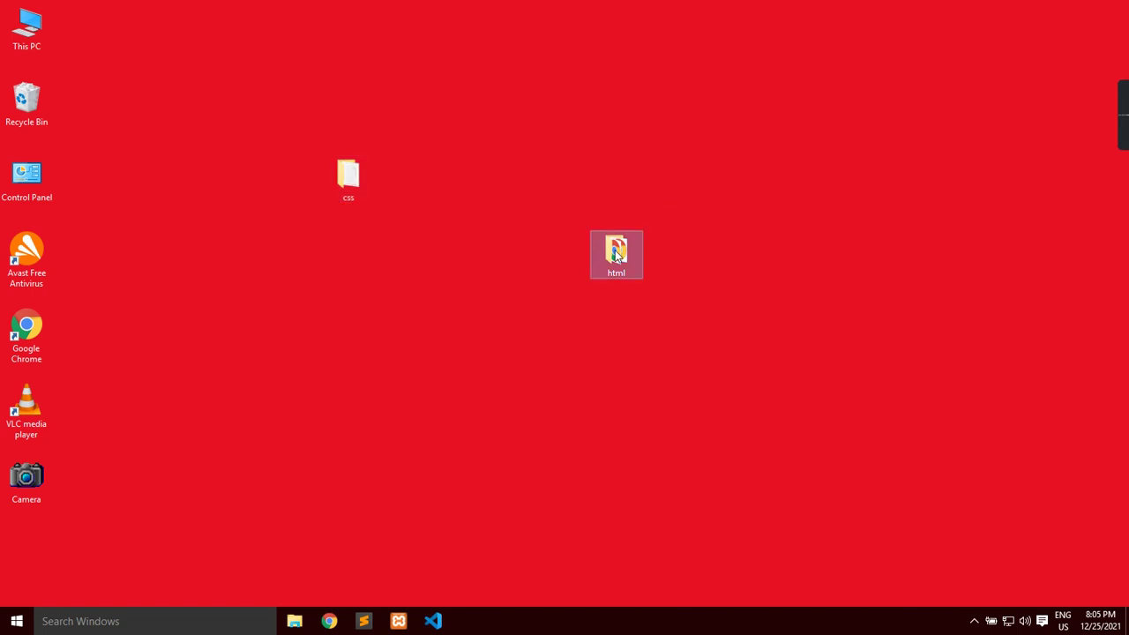
double_click(616, 254)
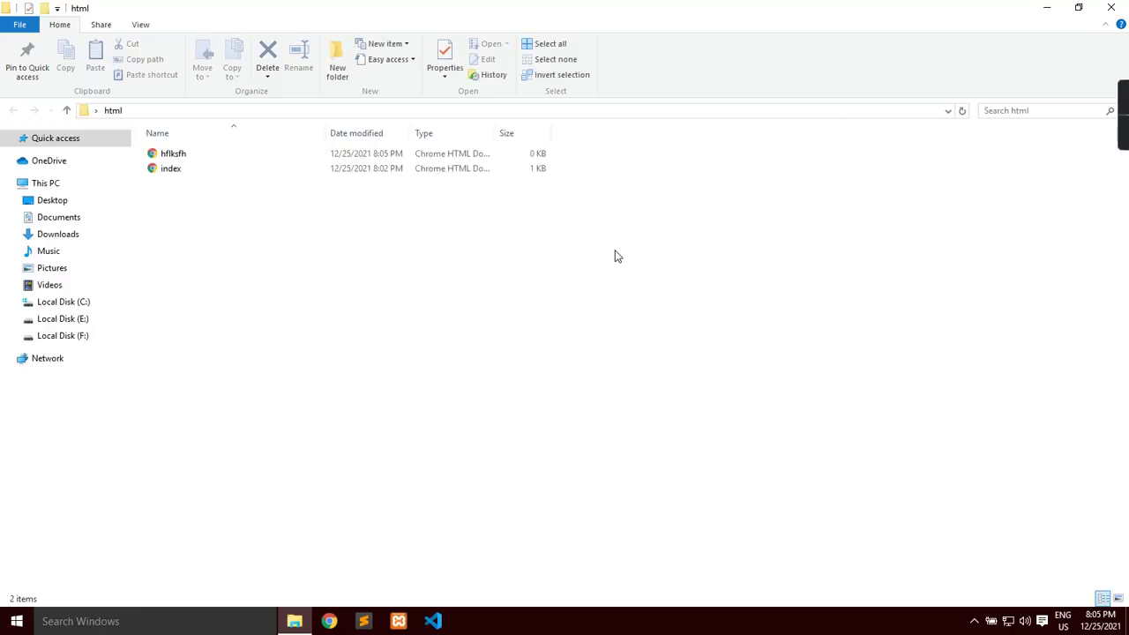
Step: Return to the css folder on the desktop and open its New Text Document with Sublime Text again
key("super+d")
left_click_drag(476, 214, 343, 183)
double_click(344, 183)
right_click(157, 265)
left_click(229, 168)
left_click(238, 154)
right_click(239, 153)
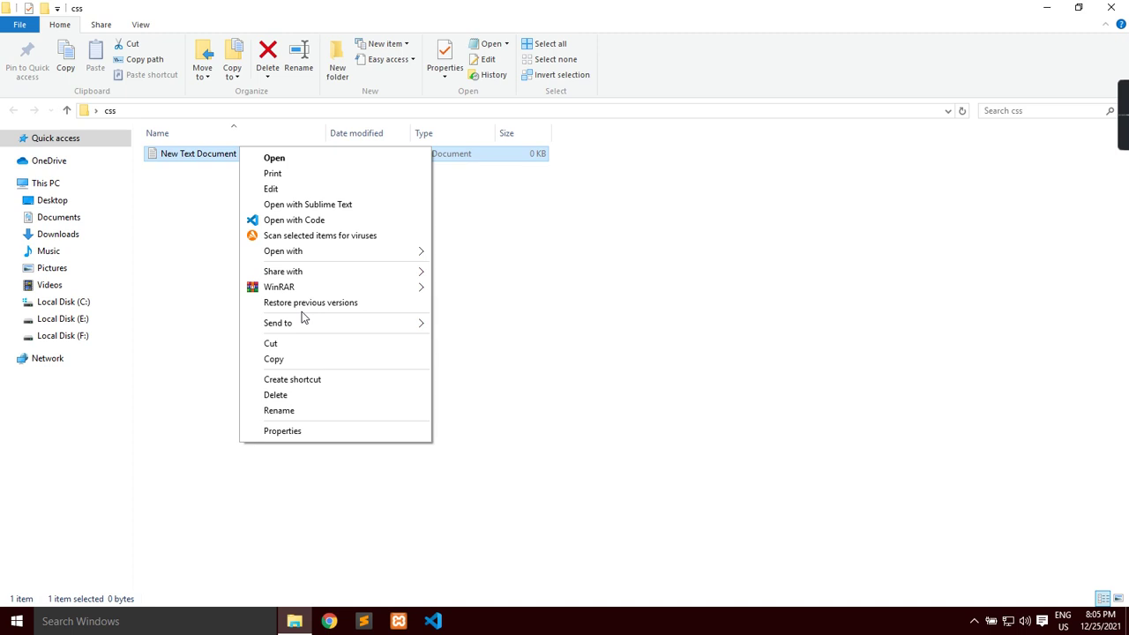
left_click(352, 210)
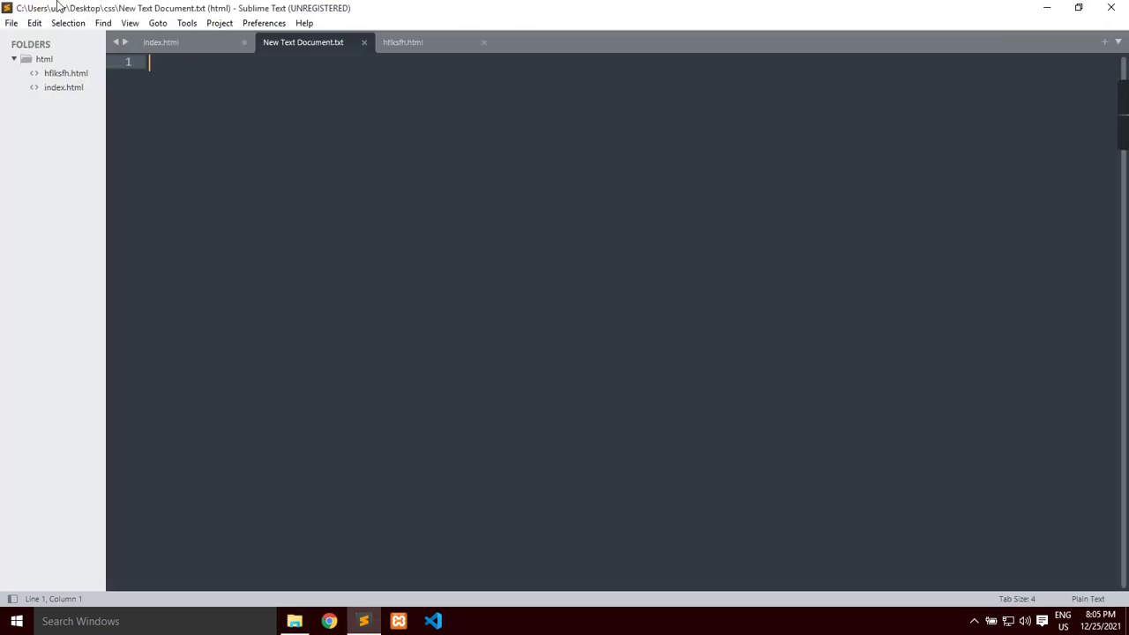
Step: Open the Desktop's css folder as a project folder and display its New Text Document.txt
left_click(10, 27)
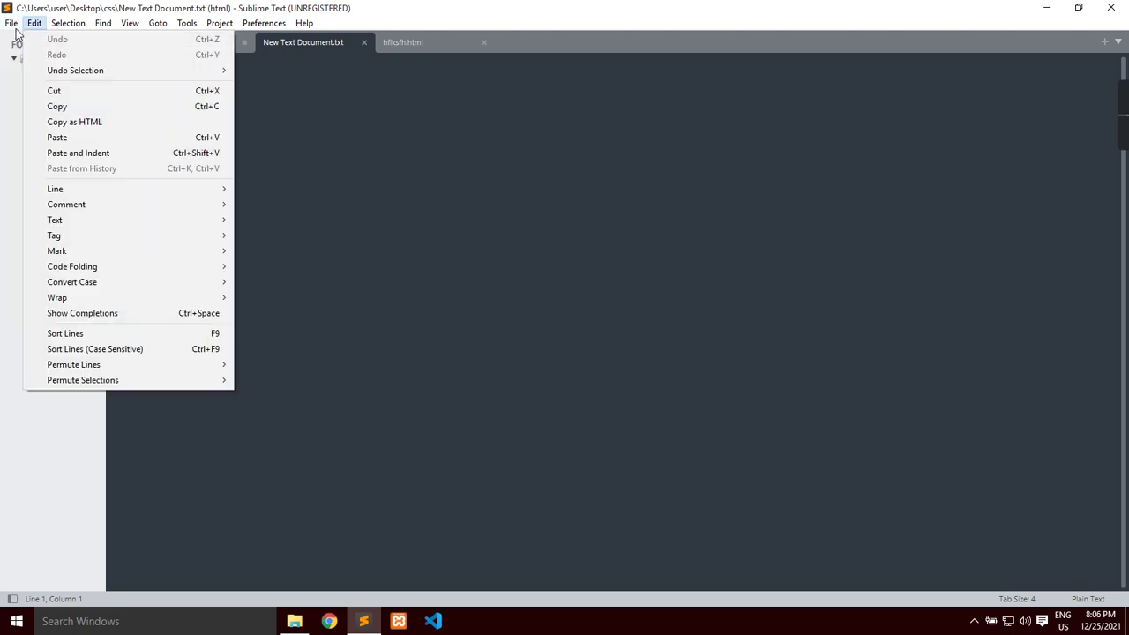
left_click(36, 67)
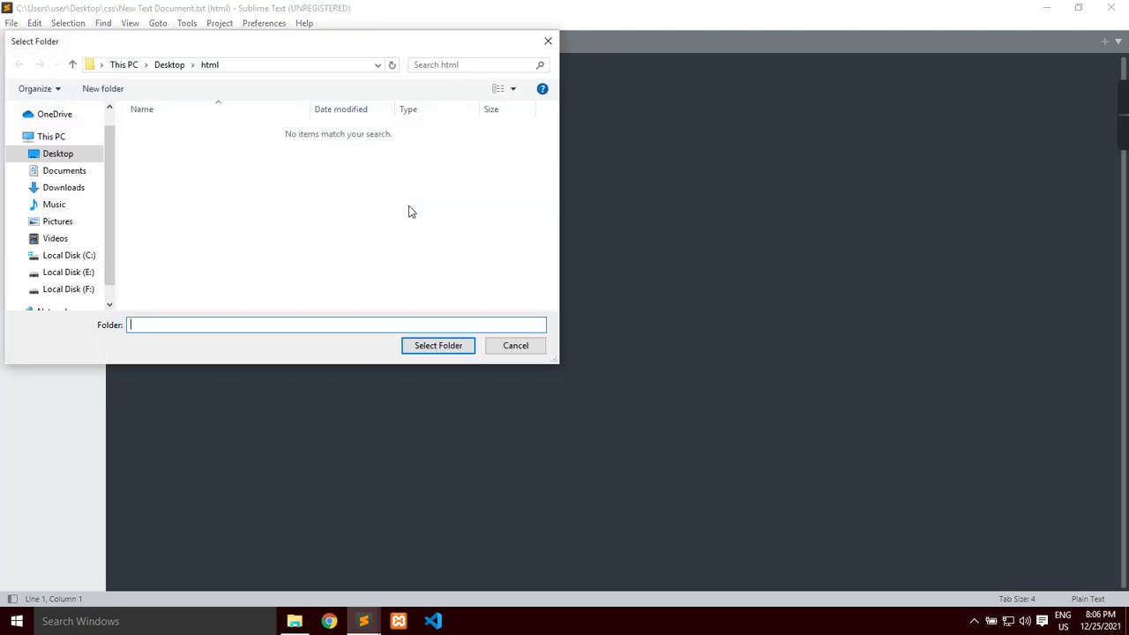
left_click(74, 156)
left_click(186, 130)
left_click(438, 346)
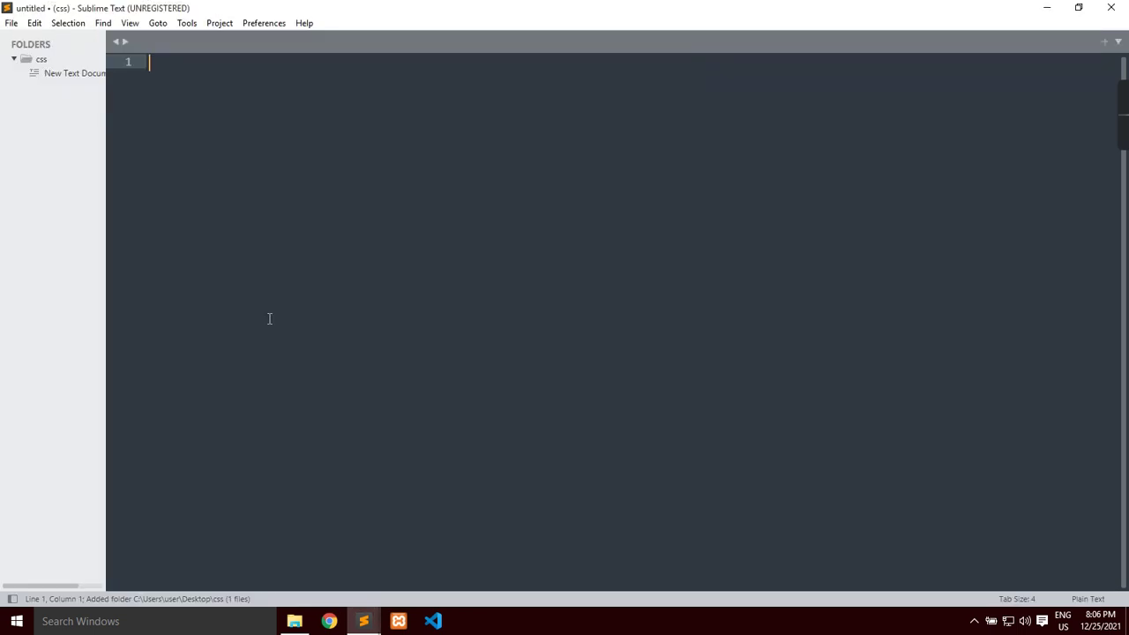
left_click(55, 74)
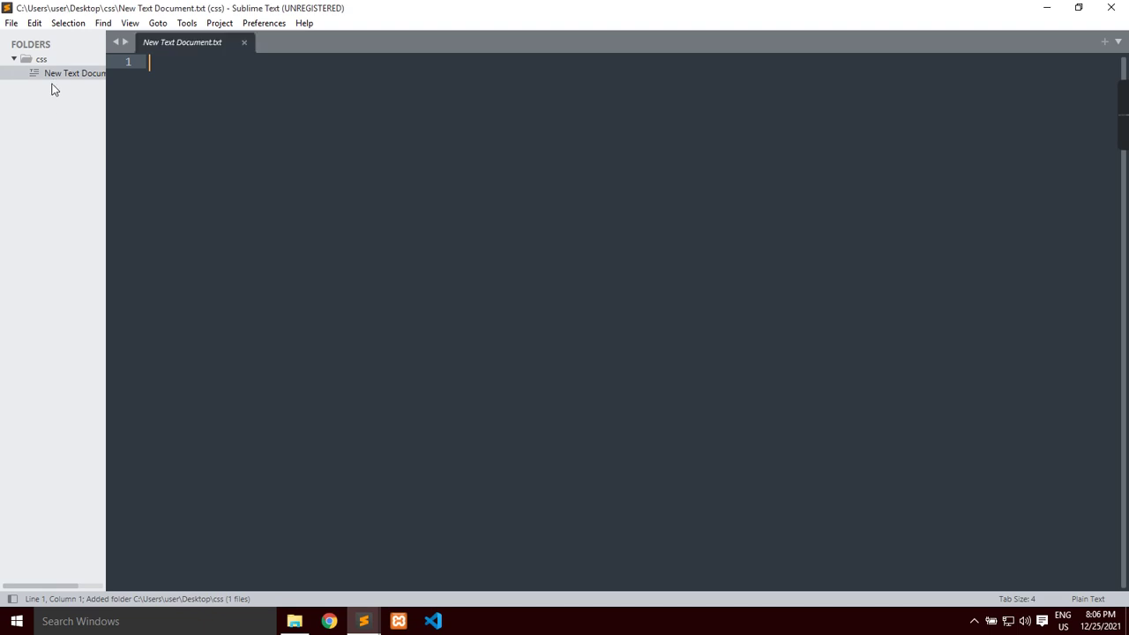
Step: Create a new file in the css project folder, enter the text gskajf, and save it as gskajf.css
left_click(54, 59)
right_click(54, 59)
left_click(75, 71)
type("gskajf")
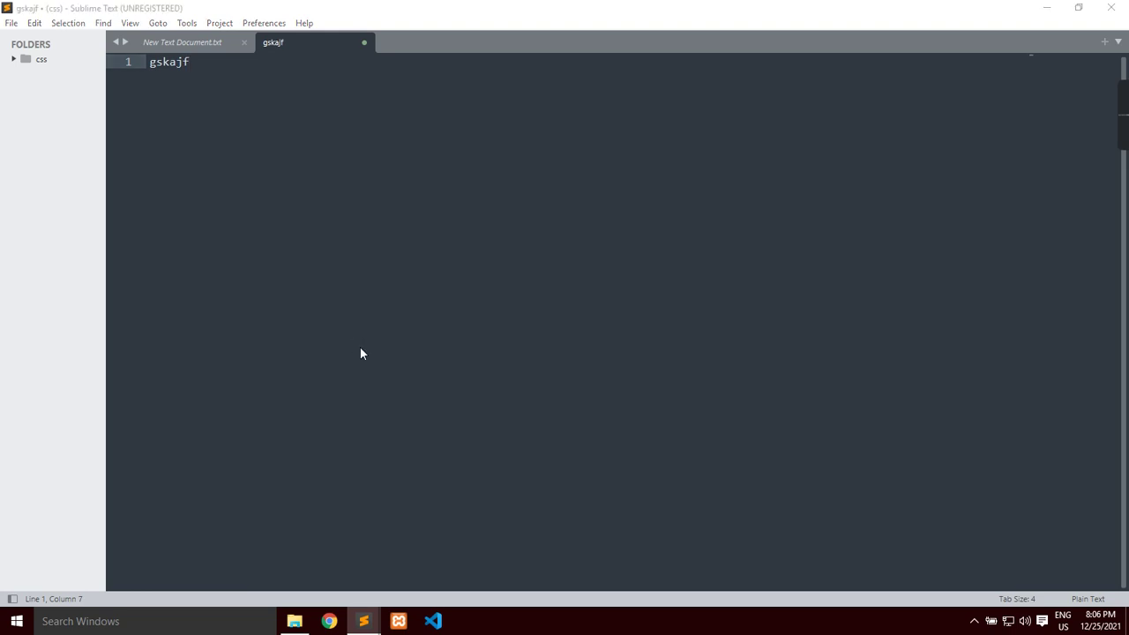
key("ctrl+s")
key("End")
type(".css")
key("Return")
Step: Clear the text gskajf from the stylesheet
key("BackSpace")
key("BackSpace")
key("BackSpace")
key("BackSpace")
key("BackSpace")
key("BackSpace")
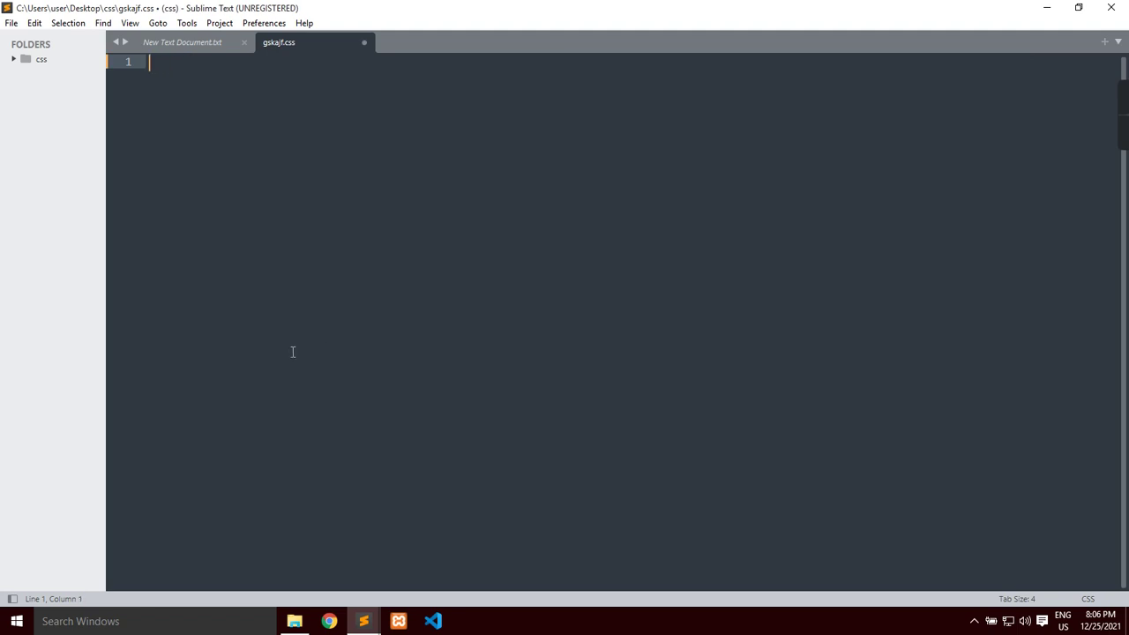
Step: Add another new file to the css project folder and save it as lfNSKLA.CSS
left_click(40, 60)
right_click(41, 62)
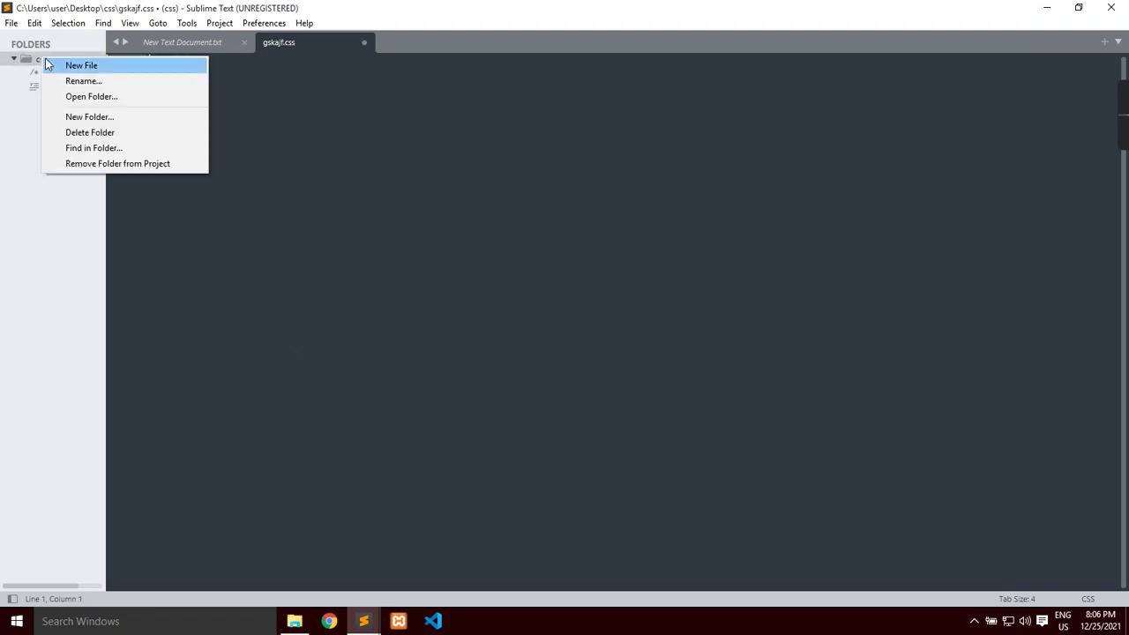
left_click(70, 65)
key("ctrl+s")
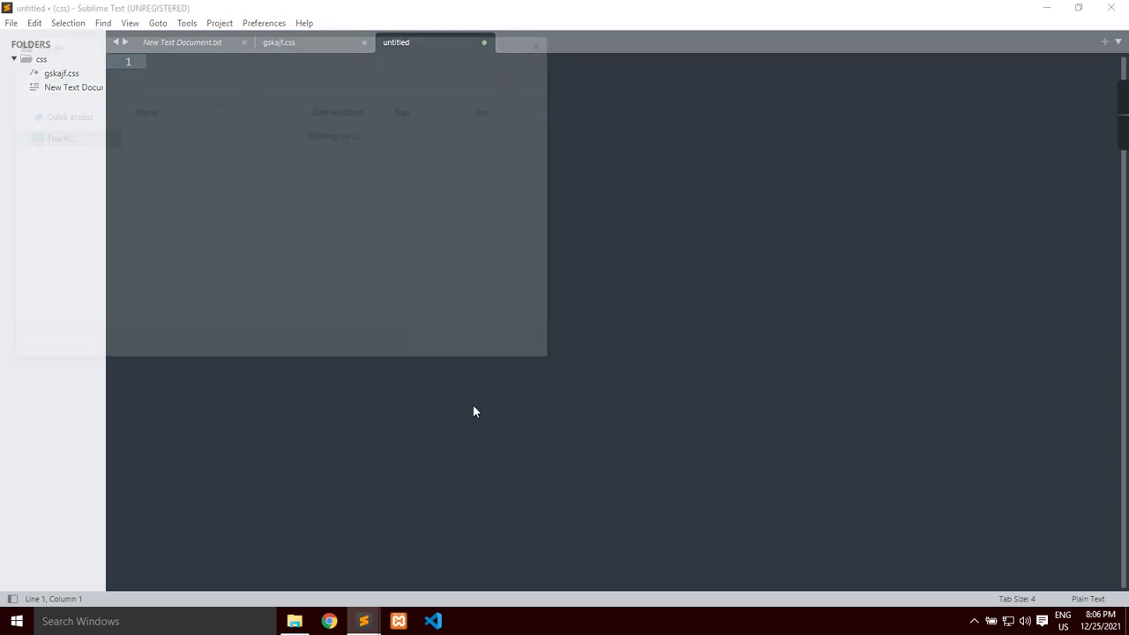
type("lfNSKLA.CSS")
key("Return")
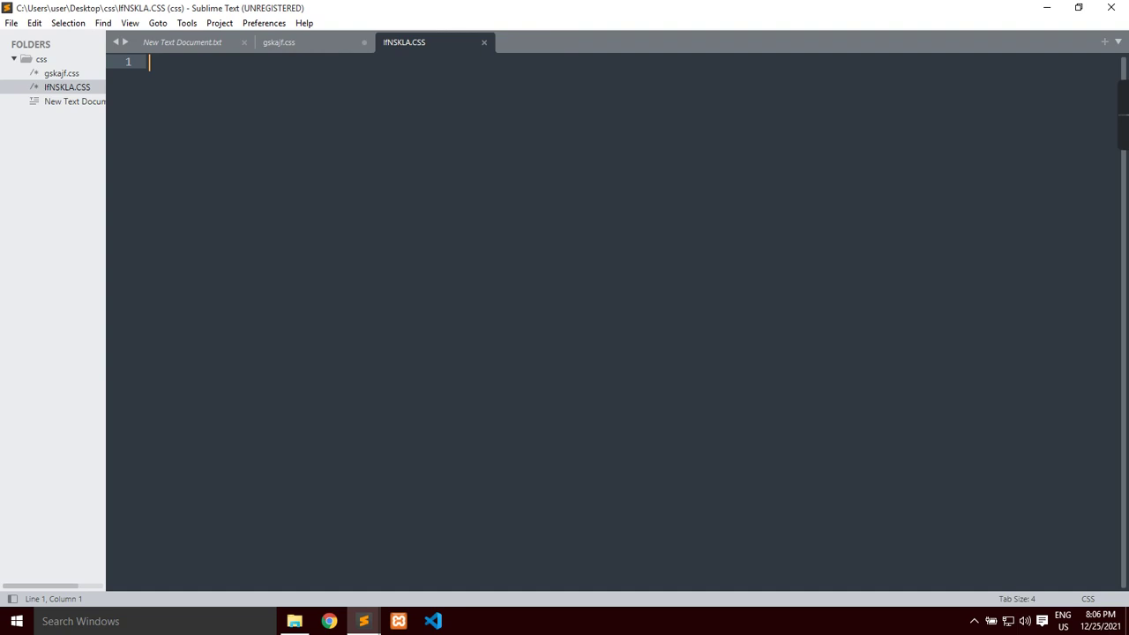
Step: Close the css project window without saving the changes to gskajf.css, and return to the css folder in File Explorer
left_click(1101, 15)
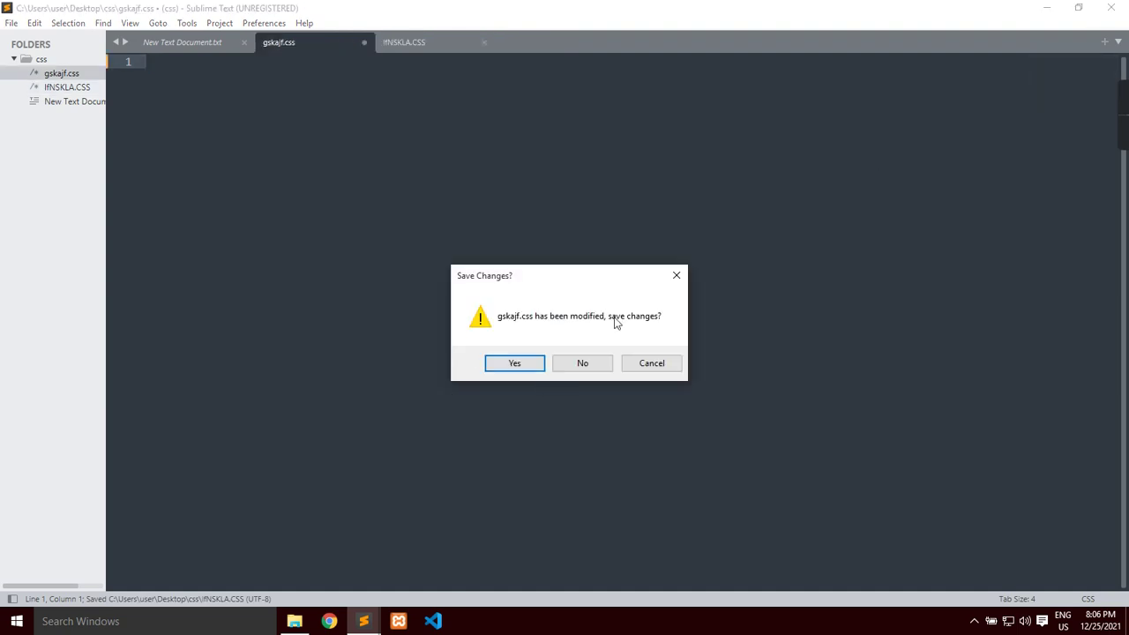
left_click(575, 364)
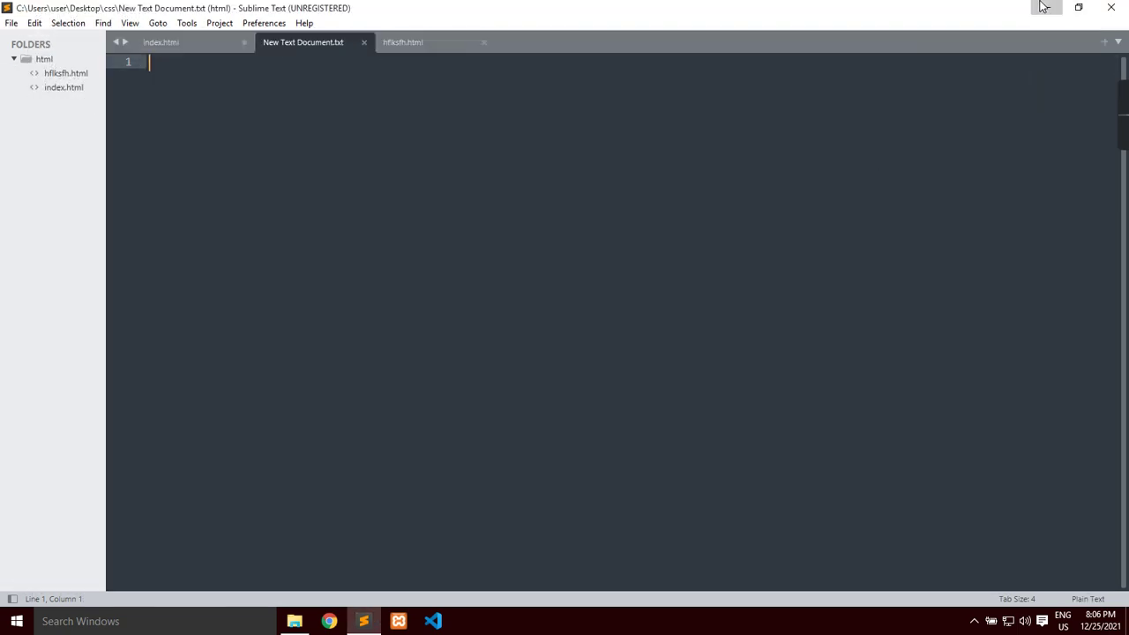
left_click(1113, 7)
Step: Open New Text Document from the css folder in Notepad to check its content, and close it again
left_click(221, 170)
left_click(201, 183)
left_click(217, 187)
key("BackSpace")
key("Escape")
double_click(217, 185)
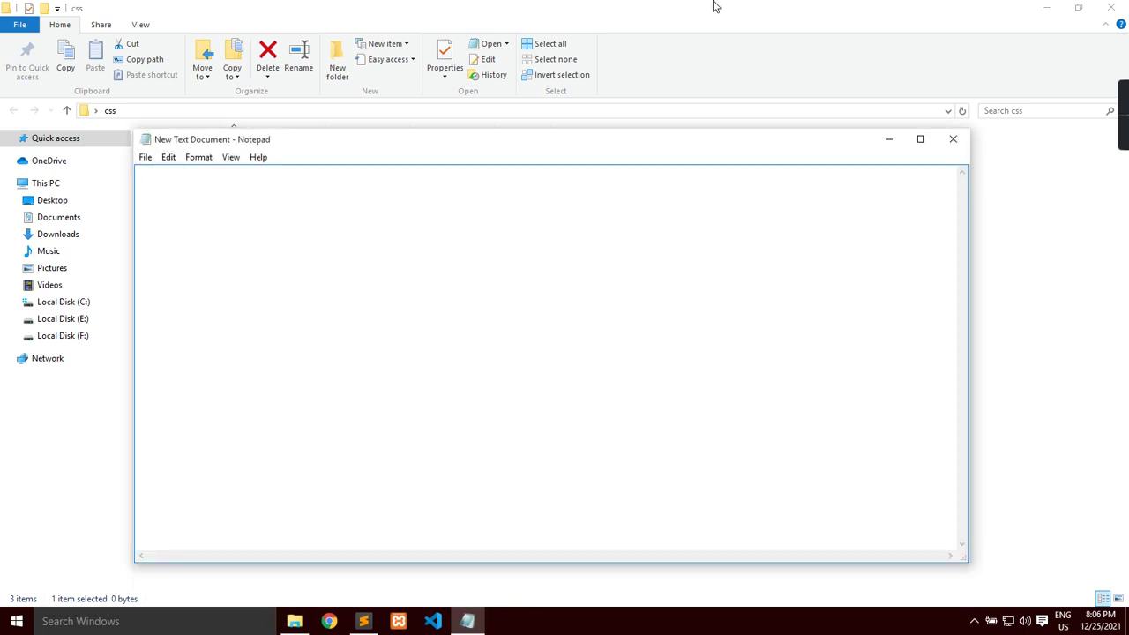
left_click(953, 139)
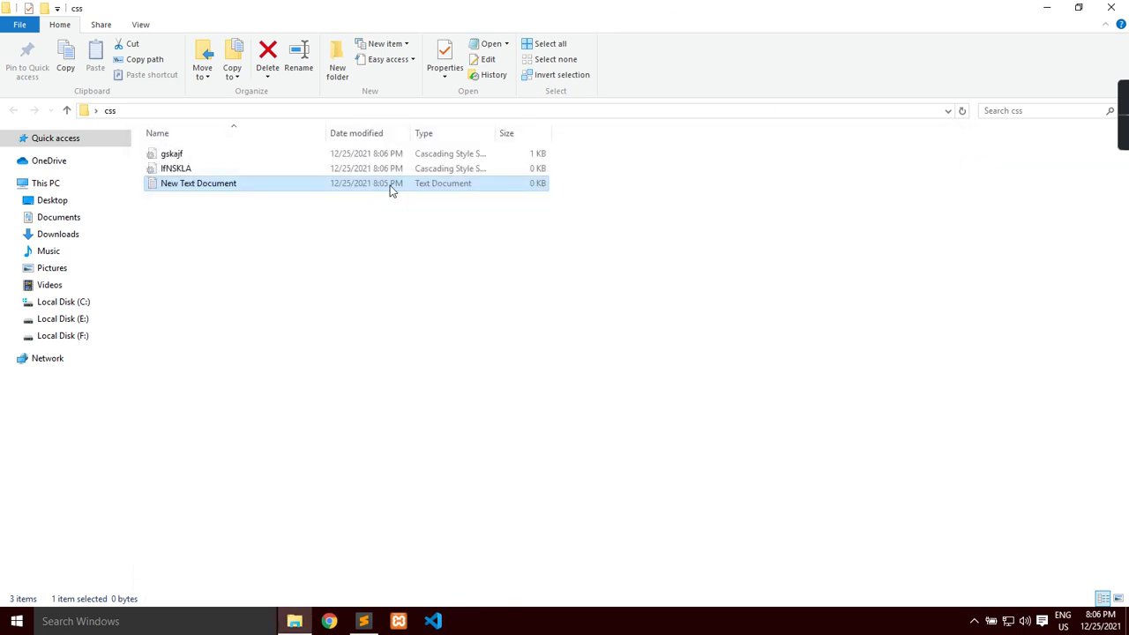
Step: Delete New Text Document from the css folder
key("Home")
key("End")
key("Delete")
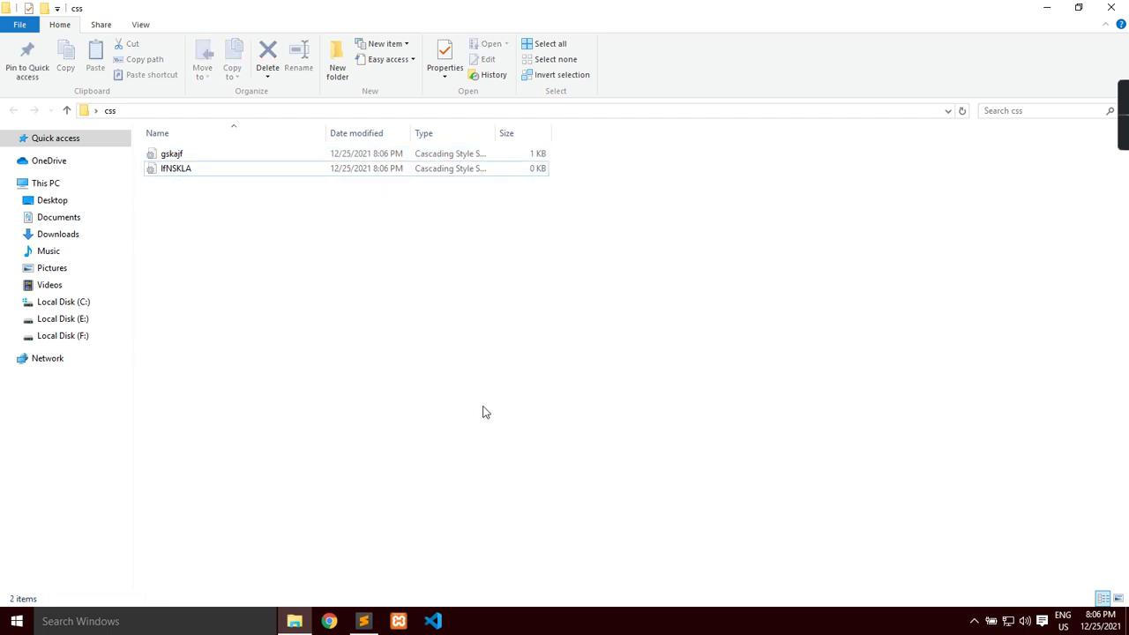